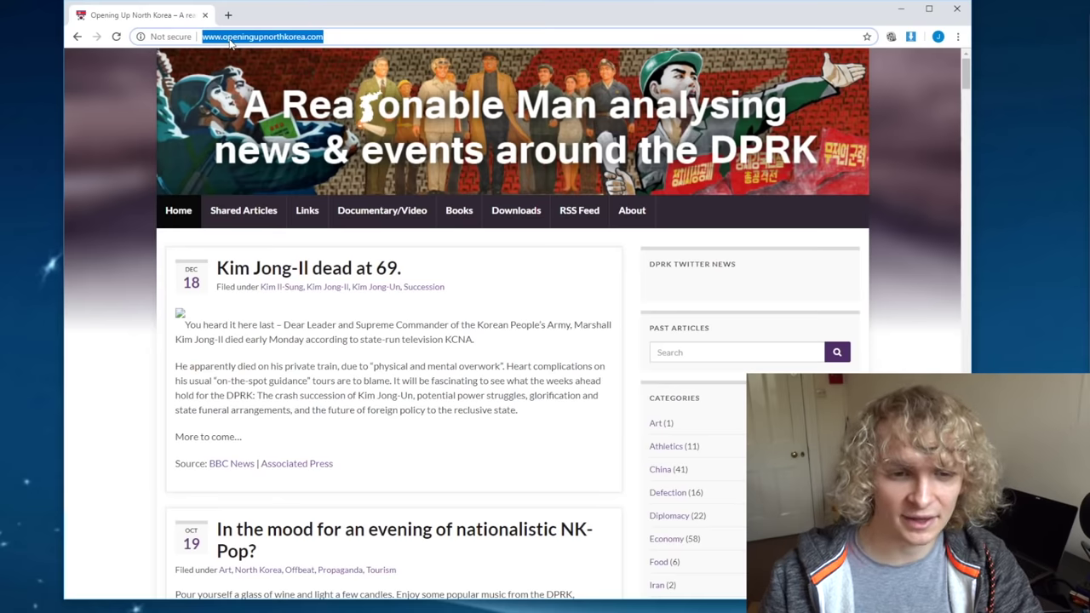
Step: Open the site's Downloads page, highlight the Red Star OS 3.0 Desktop title and scroll the release notes
left_click(538, 220)
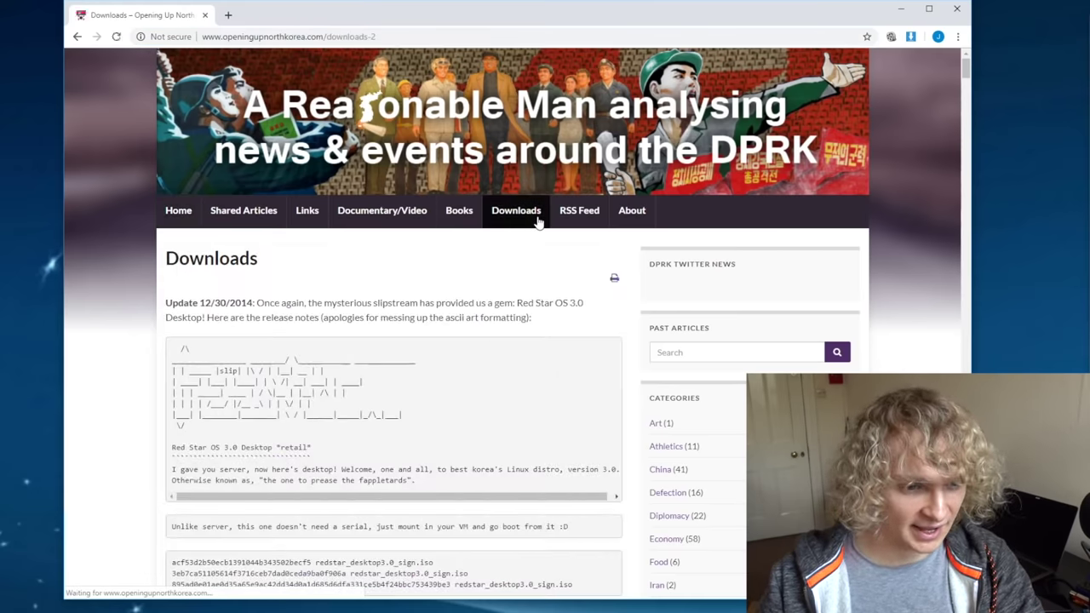
left_click_drag(172, 447, 303, 443)
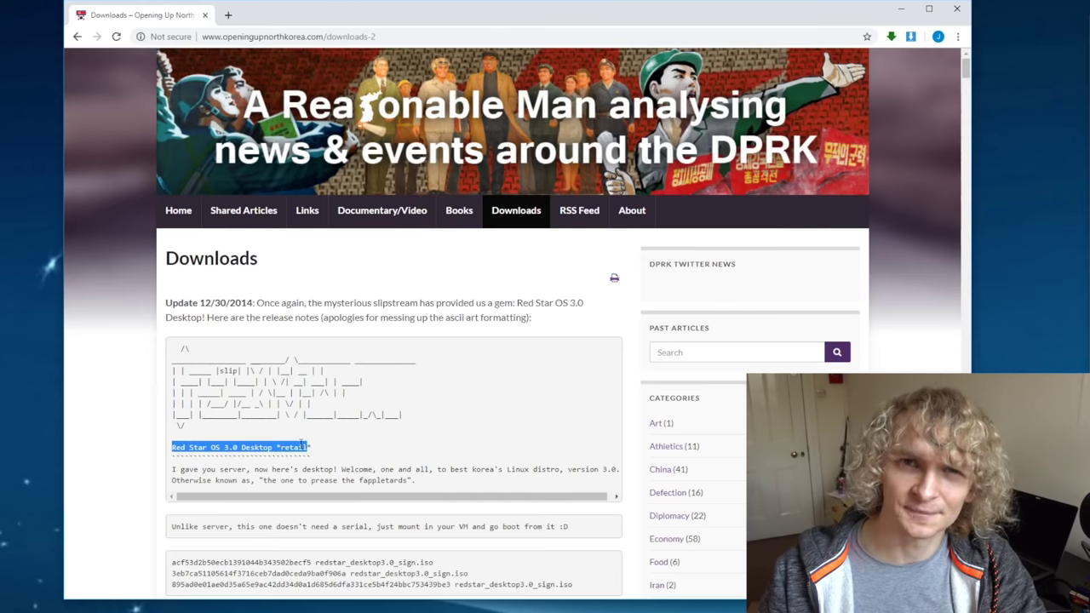
left_click(300, 443)
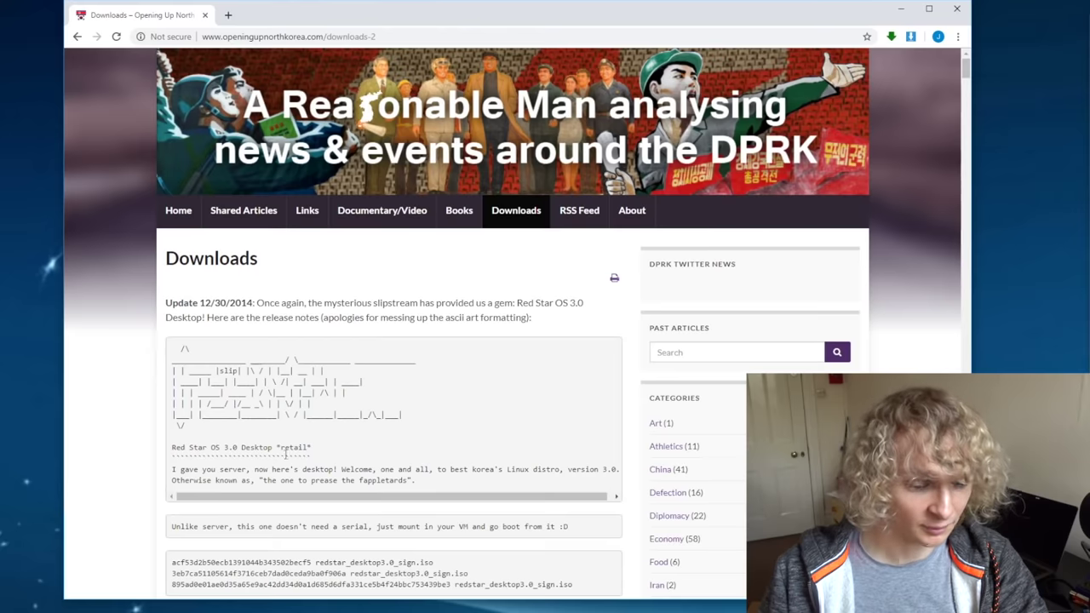
scroll(138, 436, "down", 2)
scroll(135, 436, "down", 1)
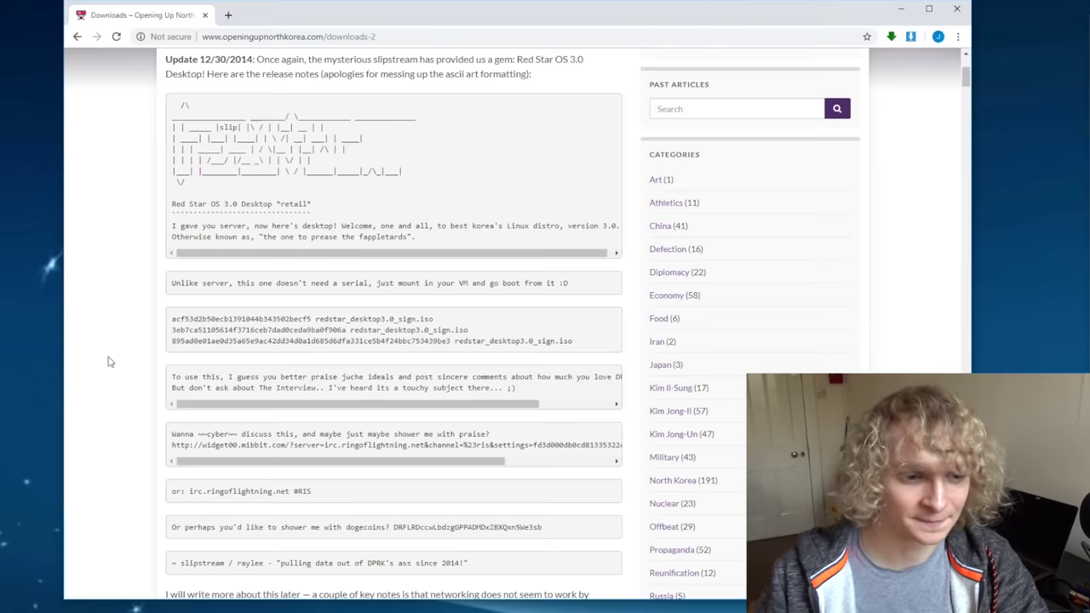
scroll(111, 362, "up", 1)
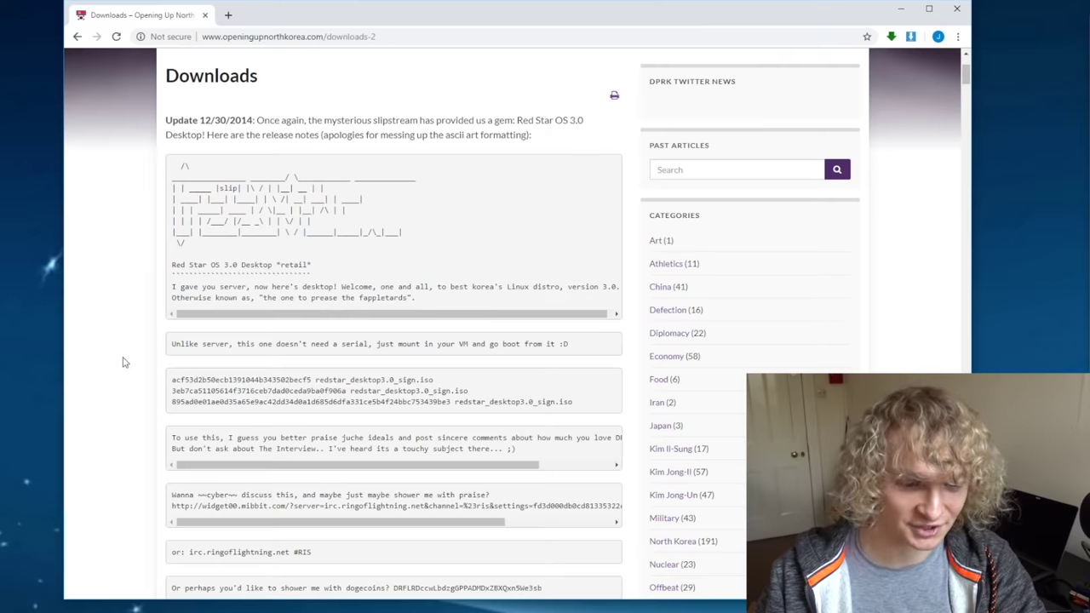
Step: Start downloading redstar_desktop3.0_sign.iso, then cancel it from the download bar
scroll(123, 366, "down", 4)
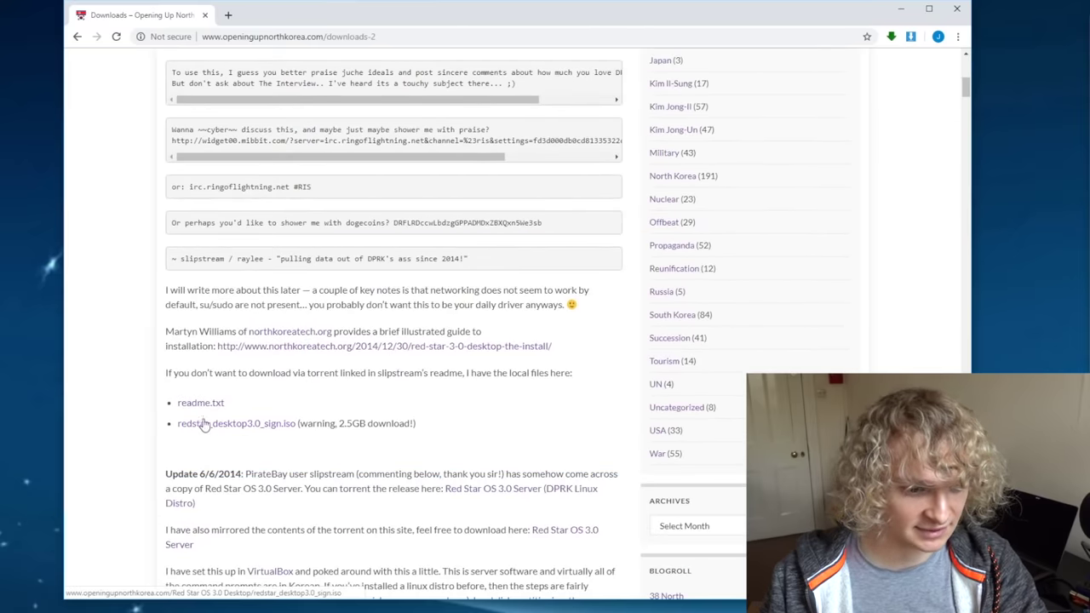
left_click(199, 422)
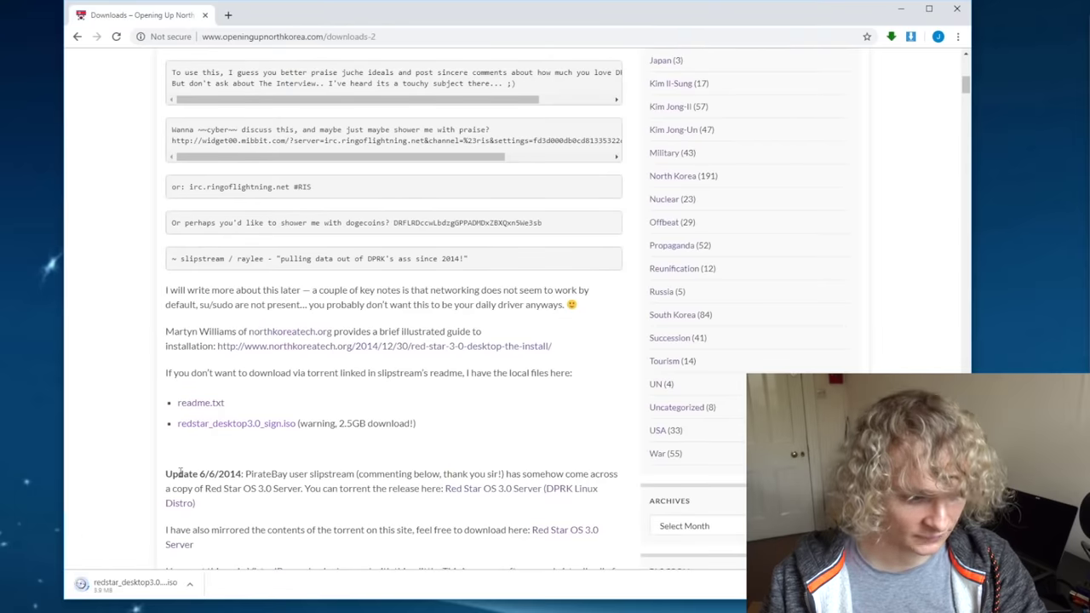
left_click(189, 584)
left_click(226, 605)
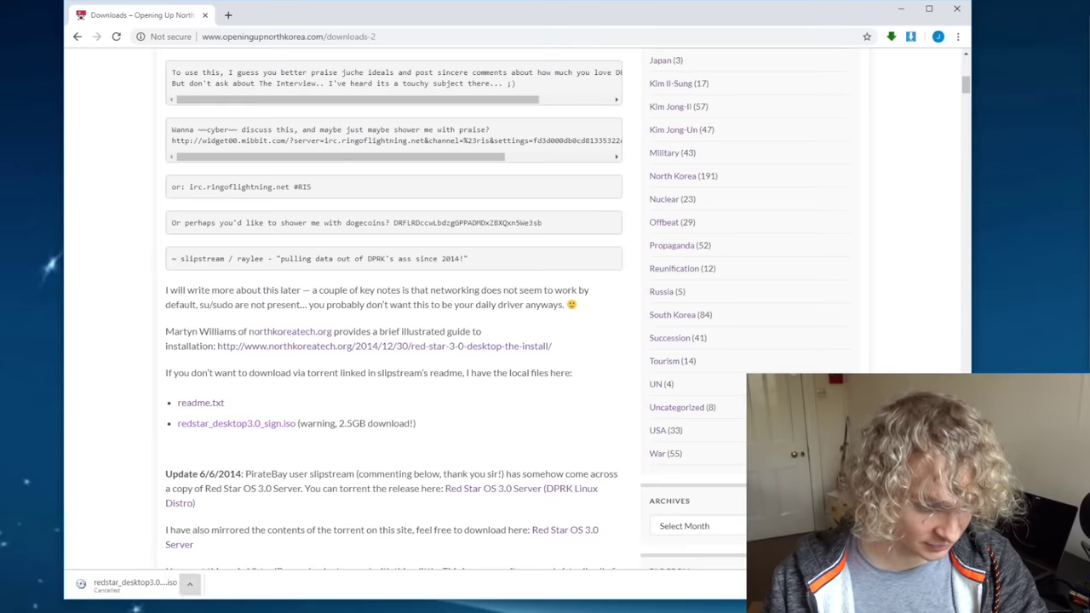
Step: Launch VMware Workstation 15 Player by searching 'vmwa' in the Start menu
key("super")
type("vmwa")
key("Return")
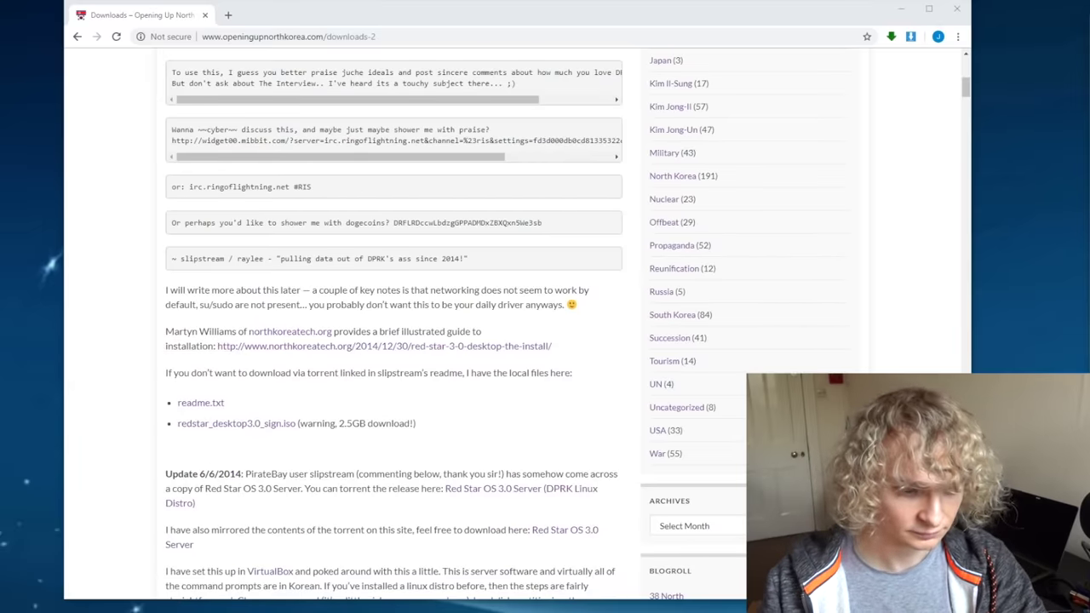
Step: Create a Linux/Fedora virtual machine from redstar_desktop3.0_sign.iso and select its 2048 MB memory value
key("ctrl+n")
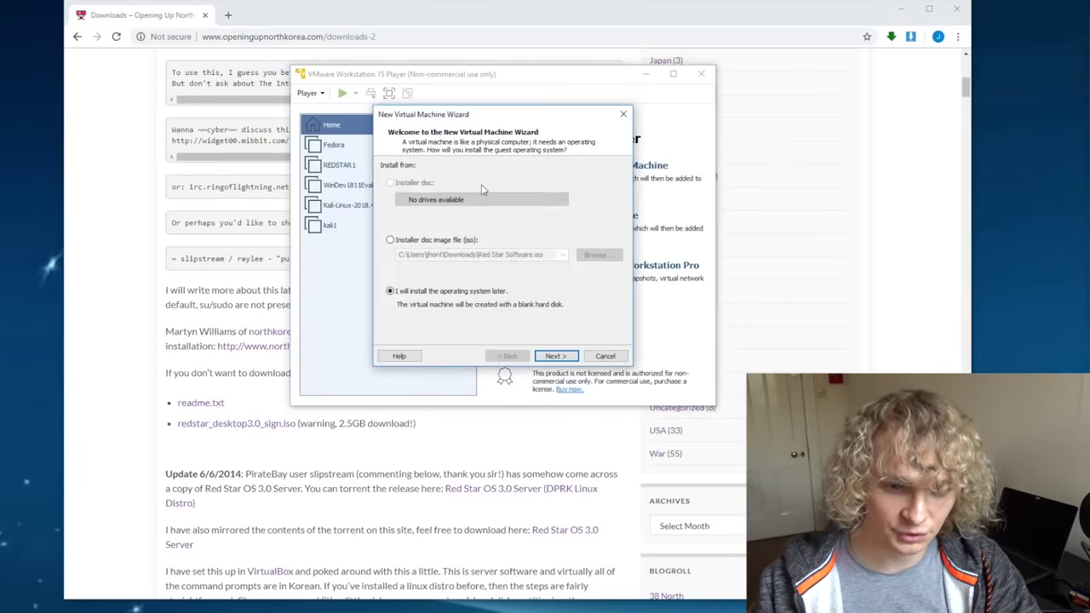
left_click(434, 241)
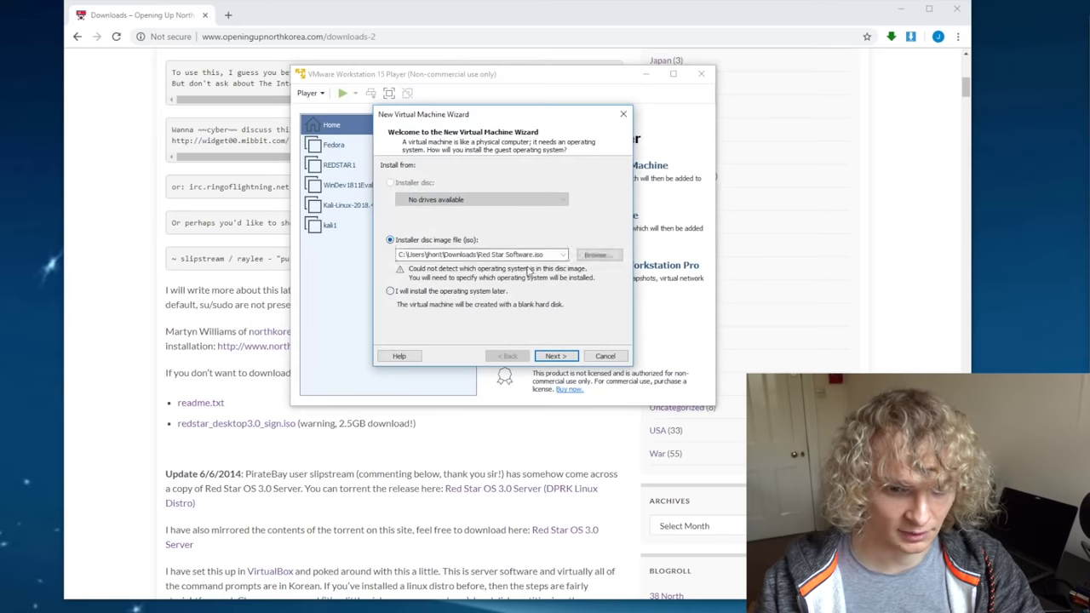
left_click(555, 356)
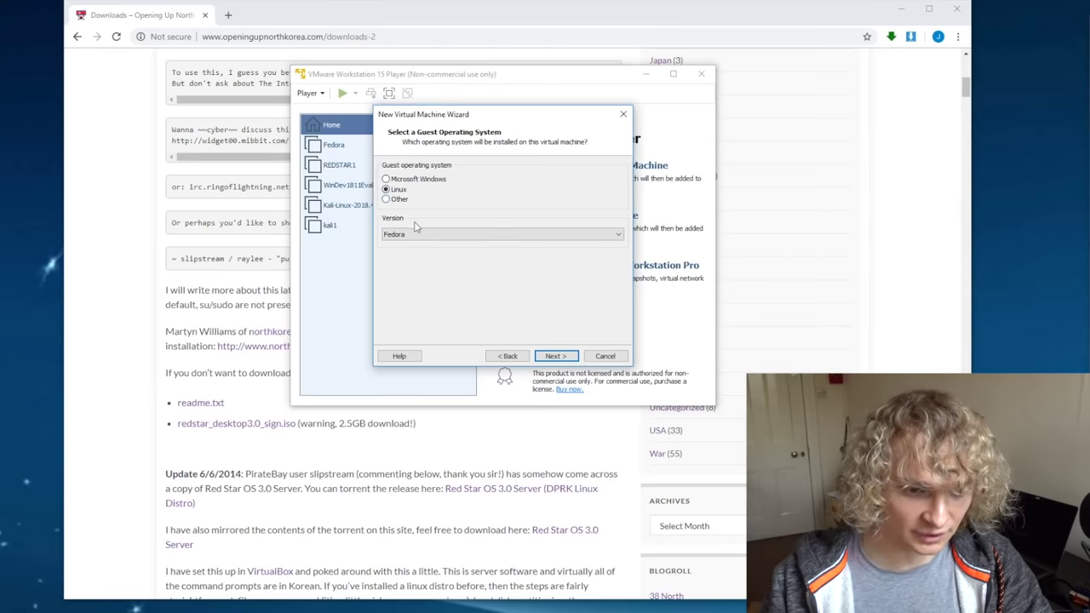
left_click(411, 234)
left_click(464, 245)
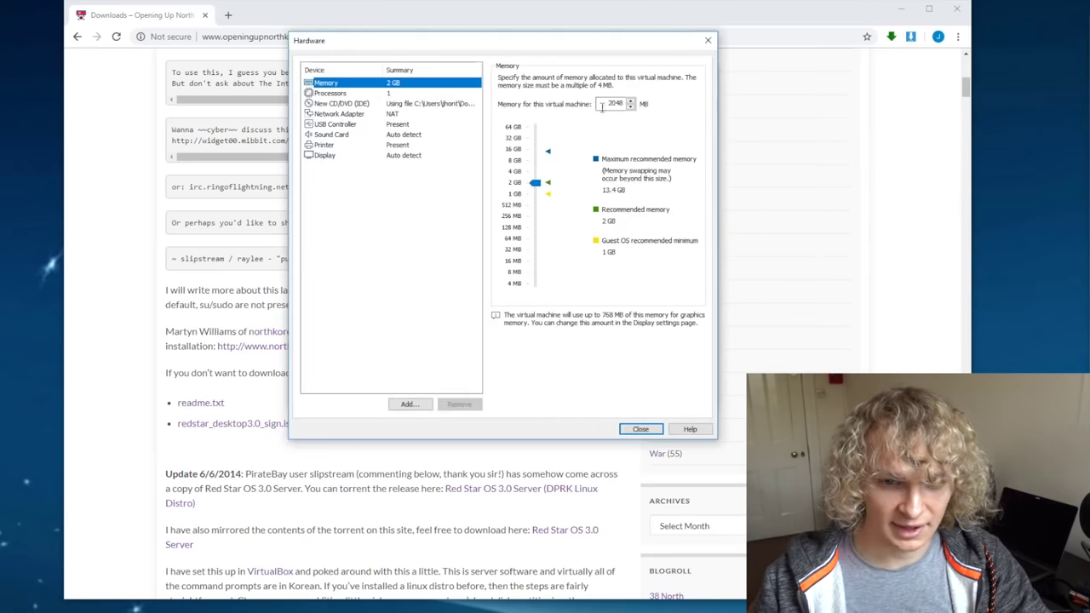
left_click_drag(601, 106, 675, 103)
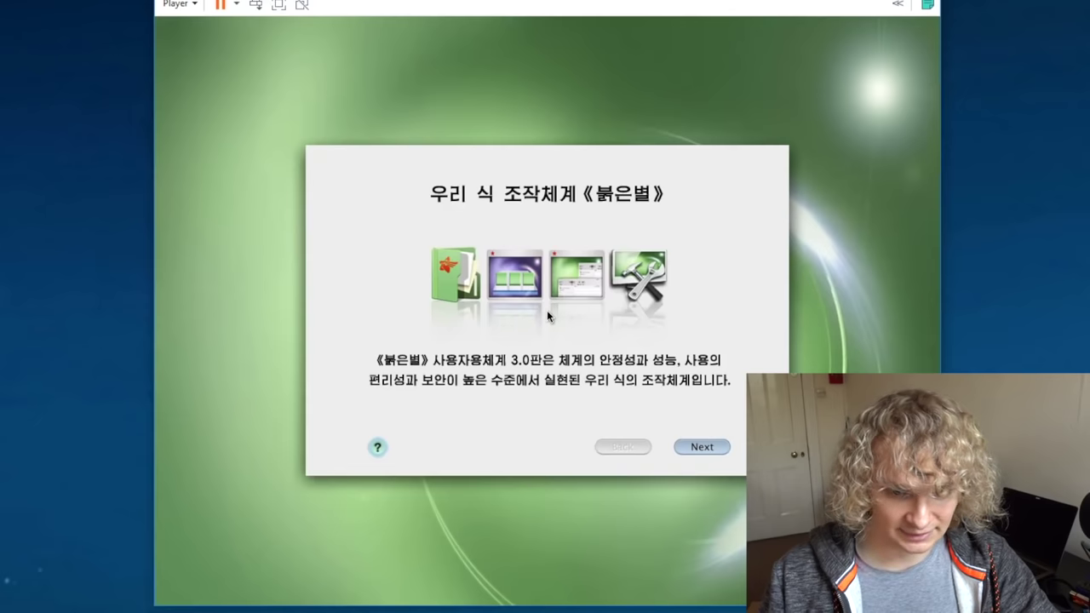
Step: Pass the installer welcome page, agree to initialize the drive, and install onto the 20.0GB disk
left_click(630, 327)
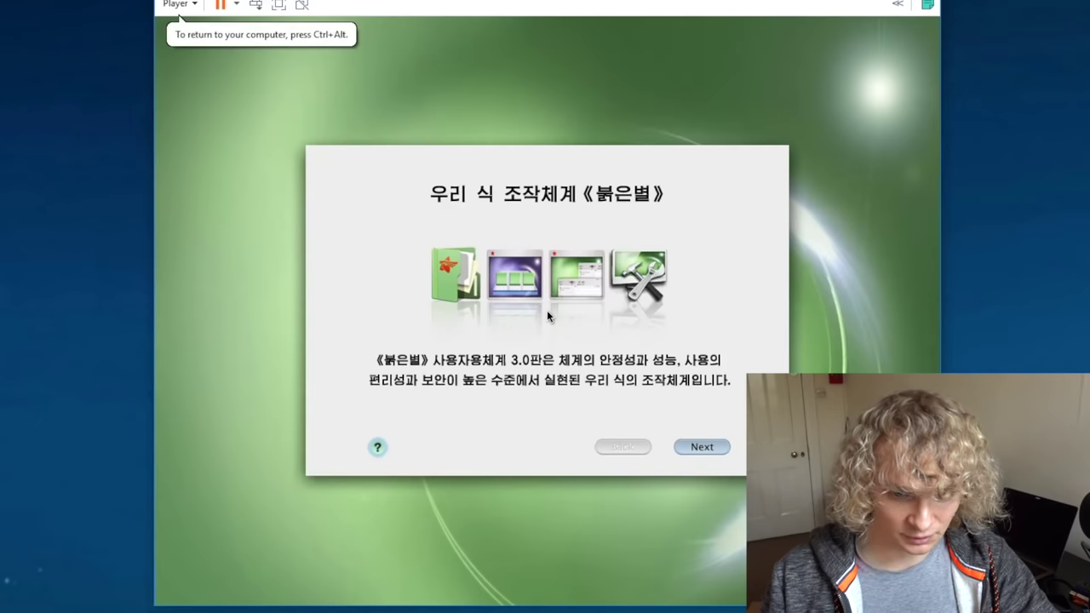
left_click(691, 448)
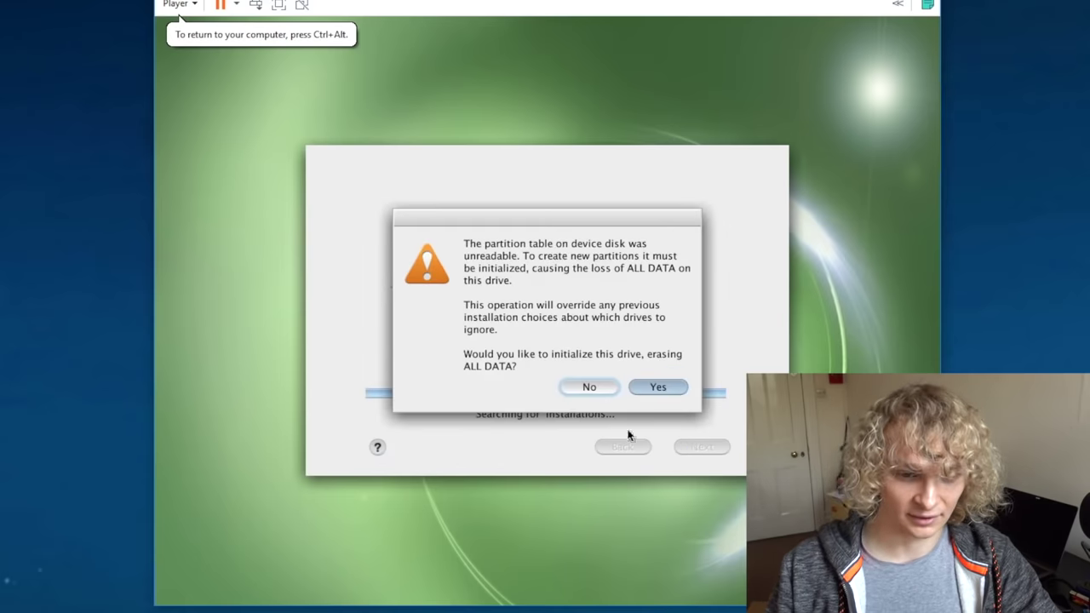
left_click_drag(466, 220, 454, 174)
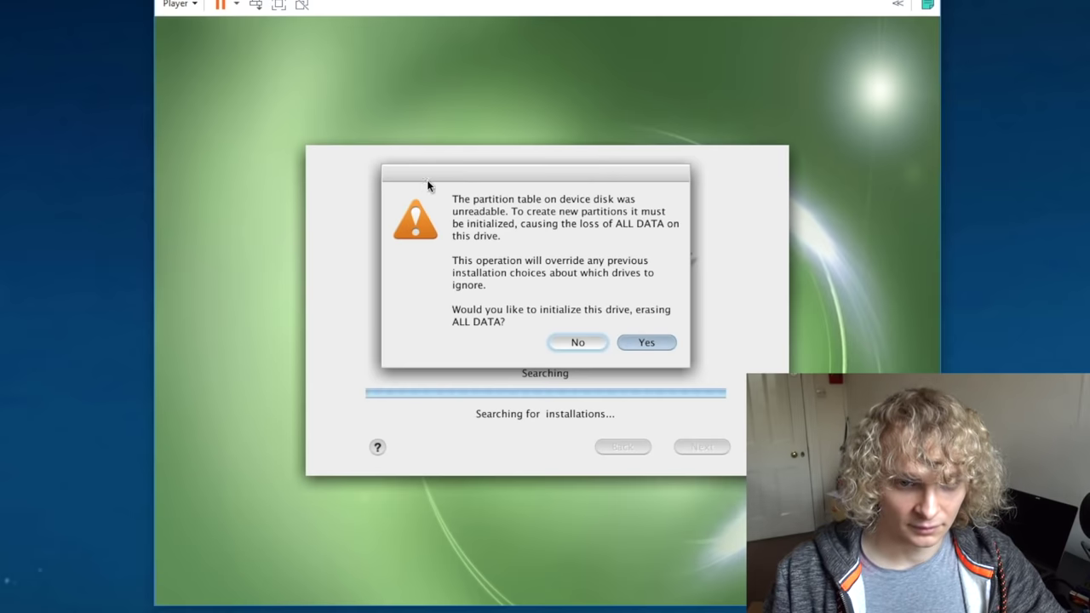
left_click(640, 344)
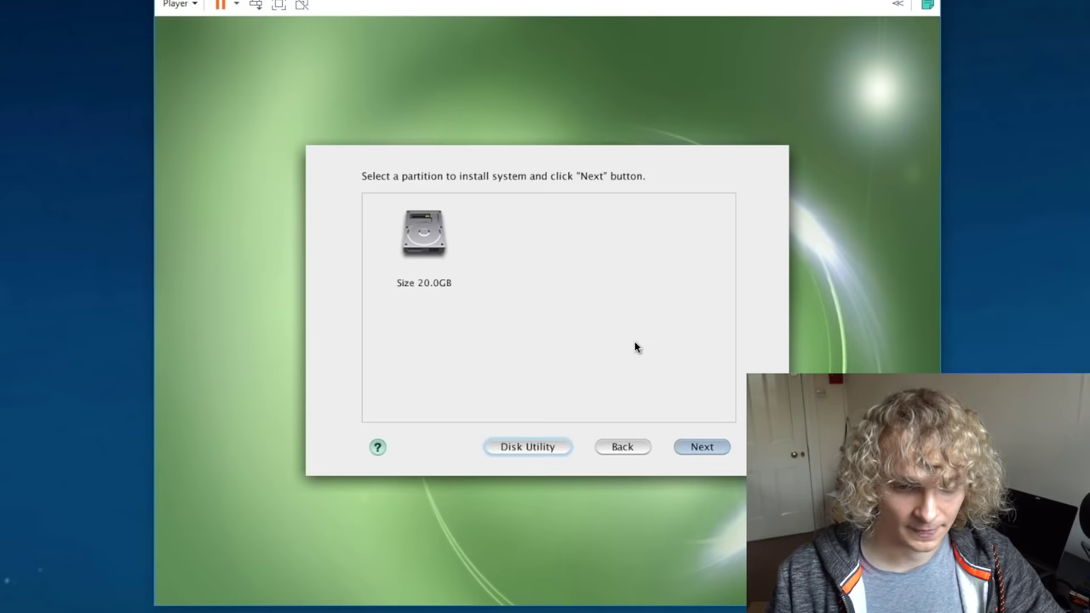
left_click(686, 450)
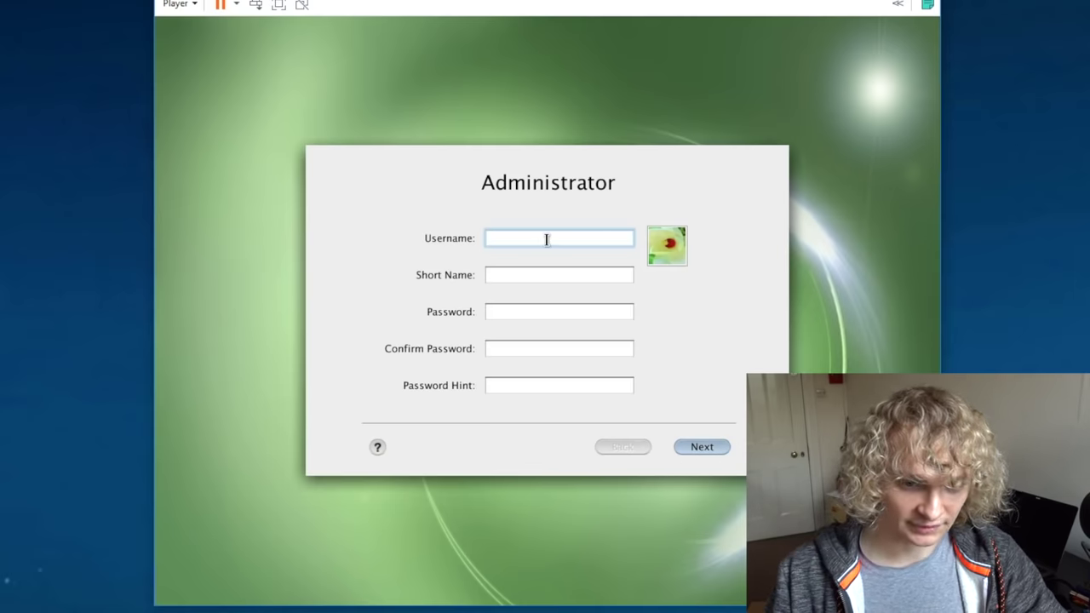
Step: Fill the administrator account with username and short name 'admin', plus password and hint, then pass Network Setup
type("admin")
key("Tab")
type("admin")
key("Tab")
type("admin")
key("Tab")
type("admin")
key("Tab")
type("admin")
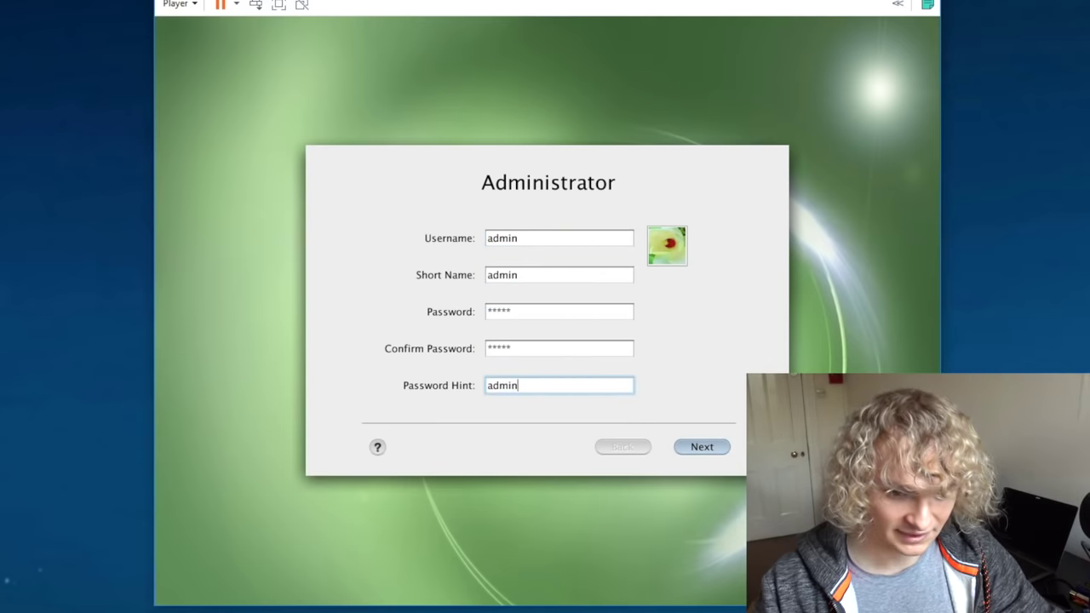
left_click(700, 449)
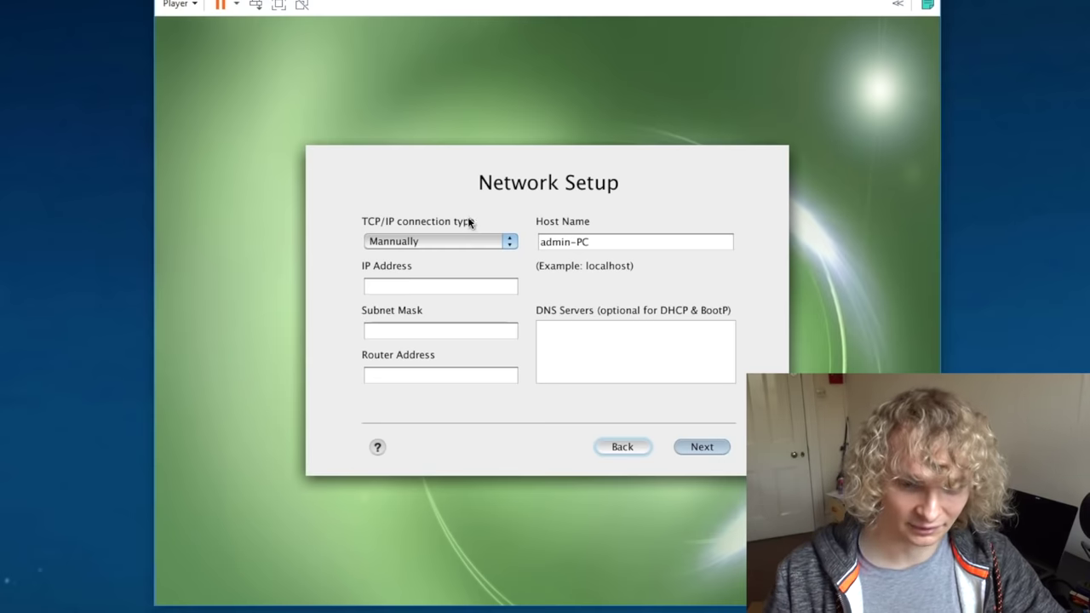
left_click(696, 447)
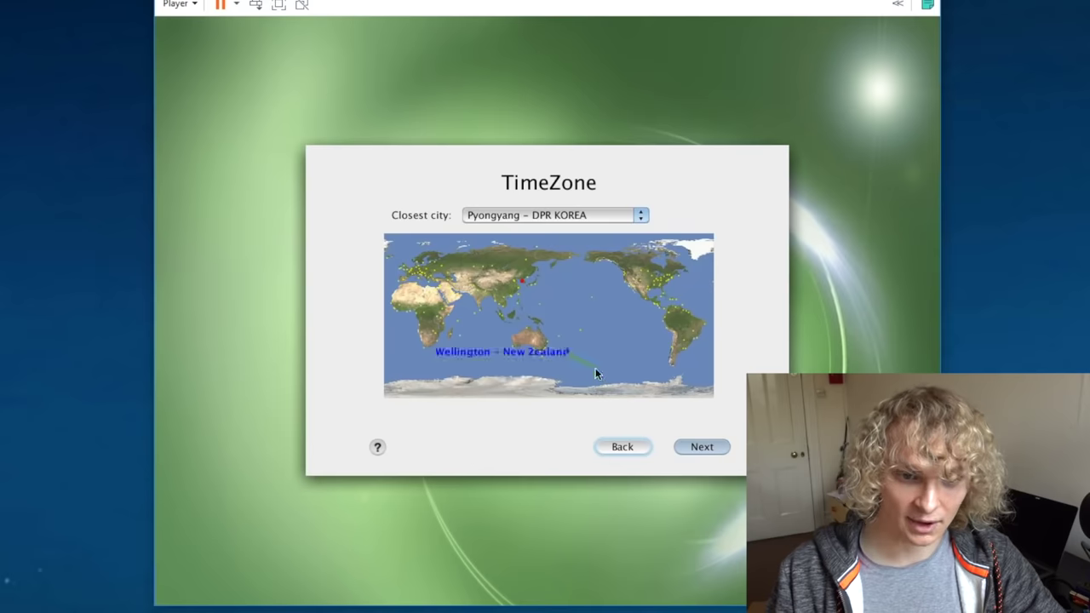
Step: Set the closest city to London - England on the map and continue to Date and Time
left_click(527, 216)
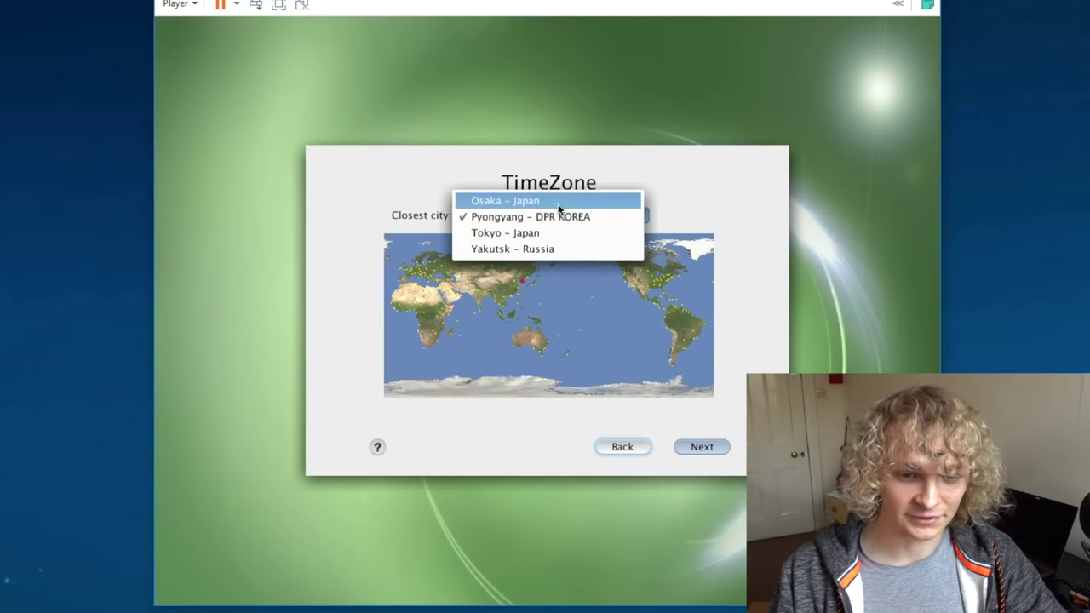
left_click(545, 180)
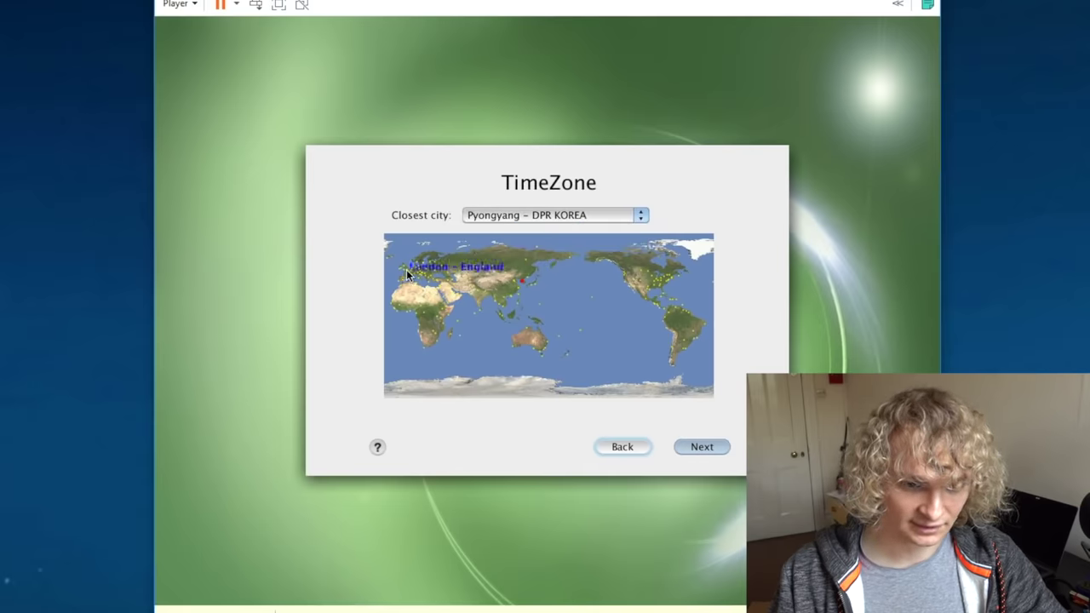
left_click(407, 273)
left_click(677, 446)
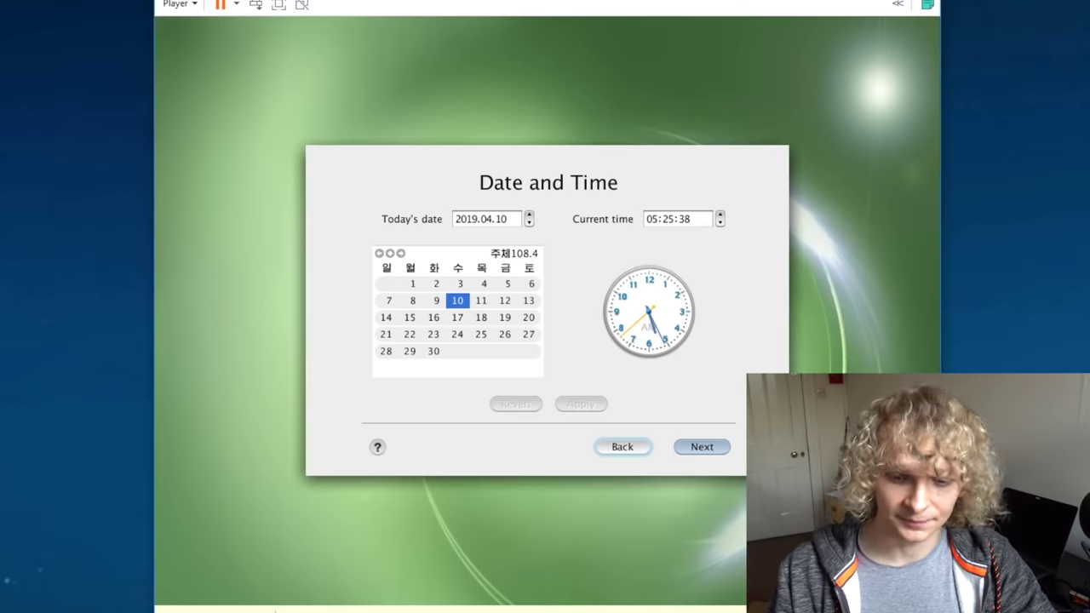
Step: Accept the 2019.04.10 date and time to start installing Red Star OS
left_click(721, 447)
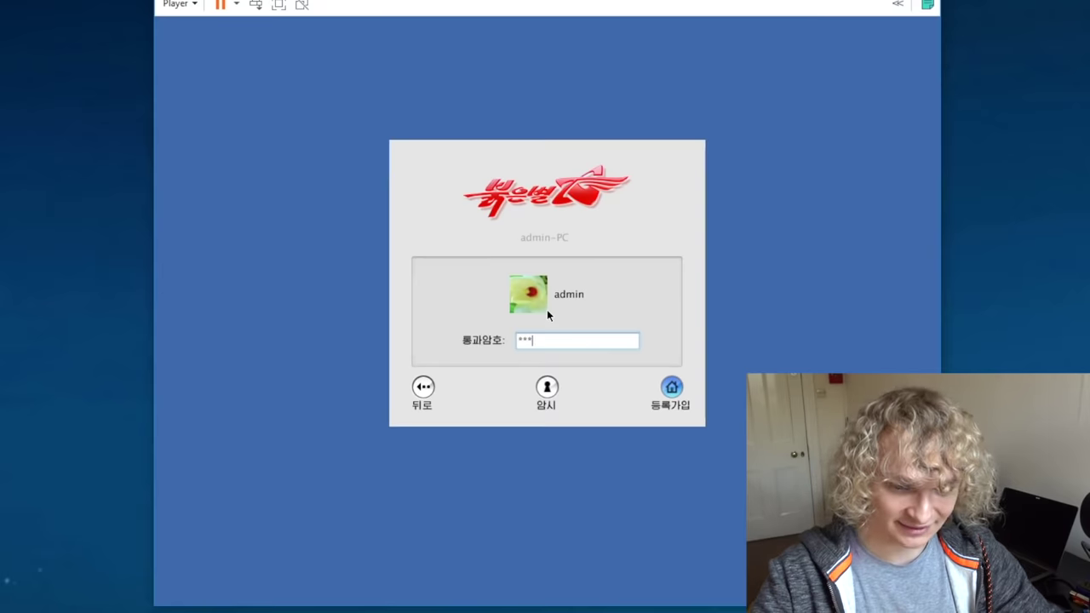
Step: Log in with the administrator password and launch the file browser from the dock
key("Return")
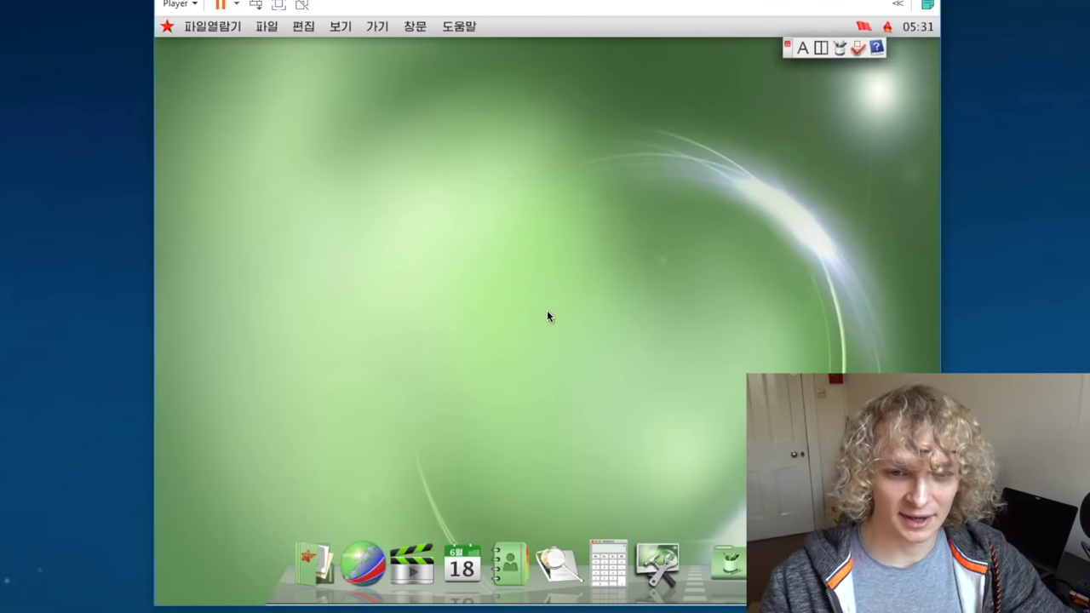
left_click(312, 558)
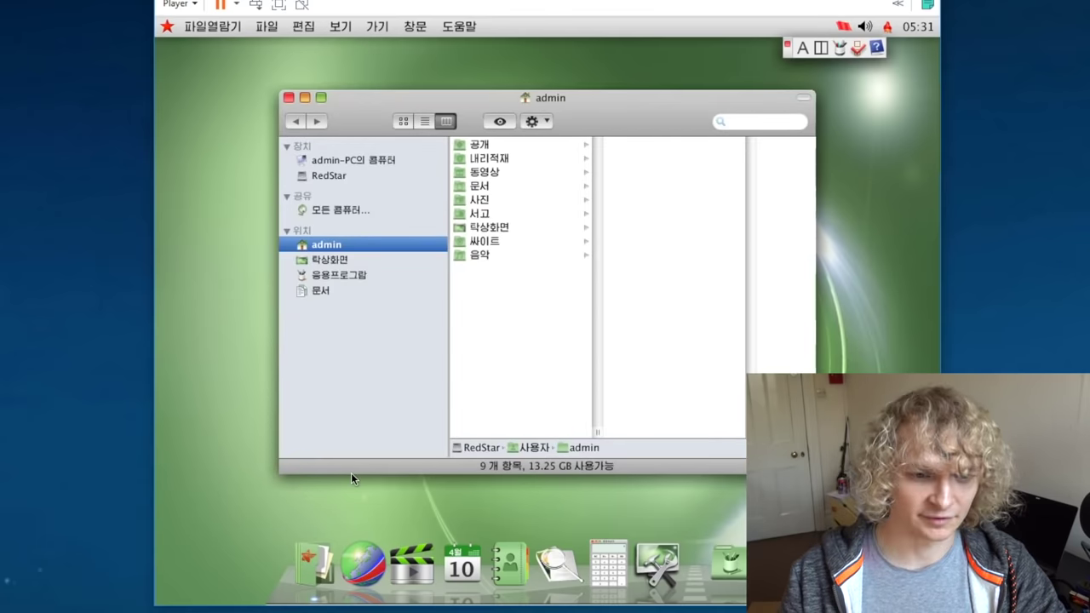
Step: Open and close the red-star system menu over the admin home folder view
left_click(167, 28)
left_click(167, 28)
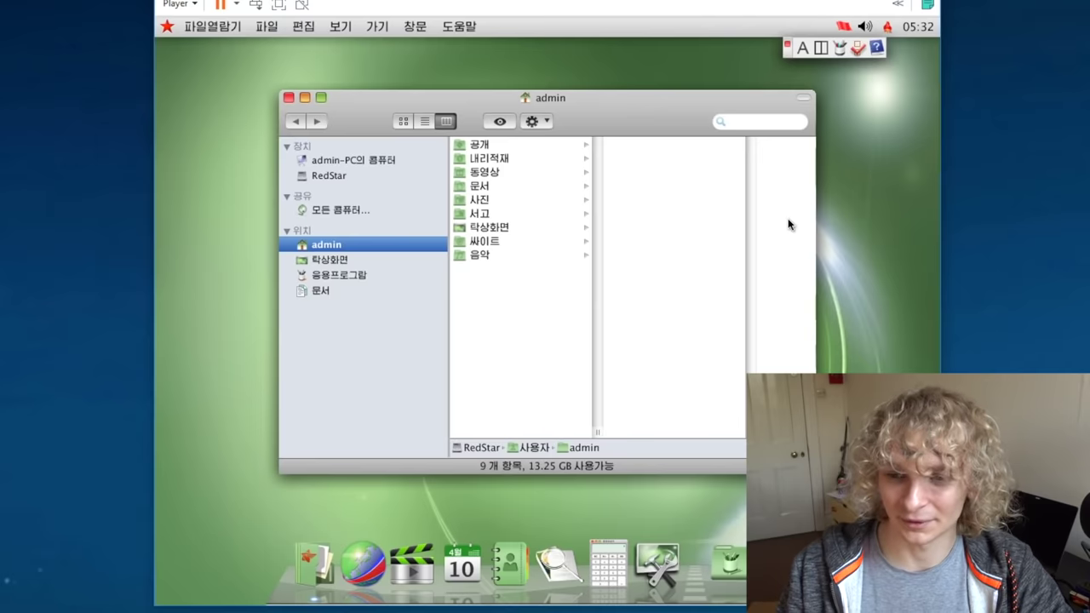
Step: View the computer information (version 3.0, 2.95 GB memory) from the system menu, then close it
left_click(168, 27)
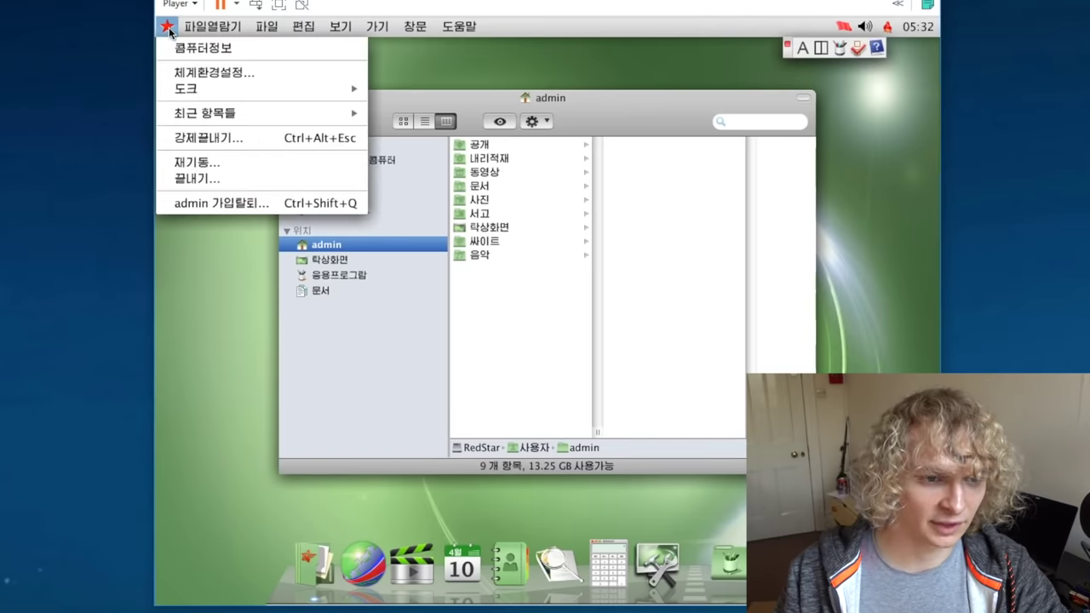
left_click(177, 47)
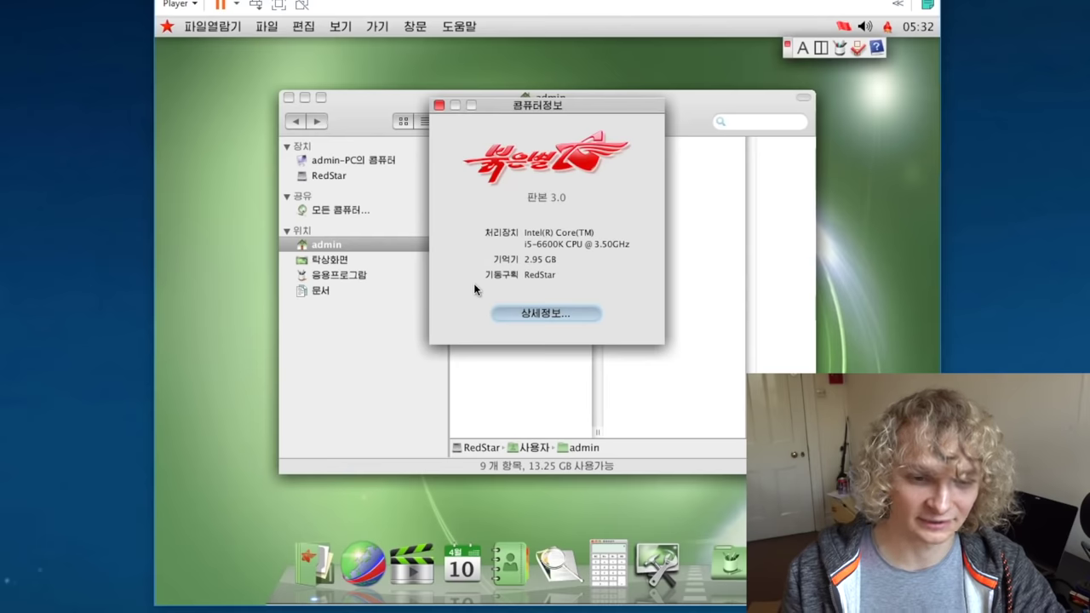
left_click(438, 103)
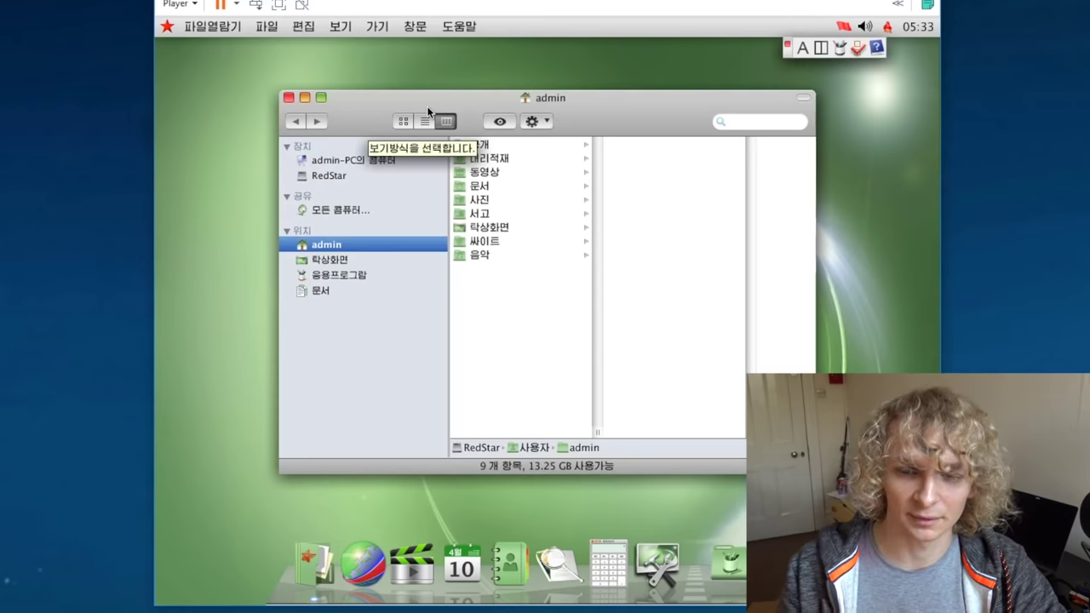
Step: Close the file browser and set the Red Star display resolution to 1920 x 1080 in System Preferences
left_click(289, 97)
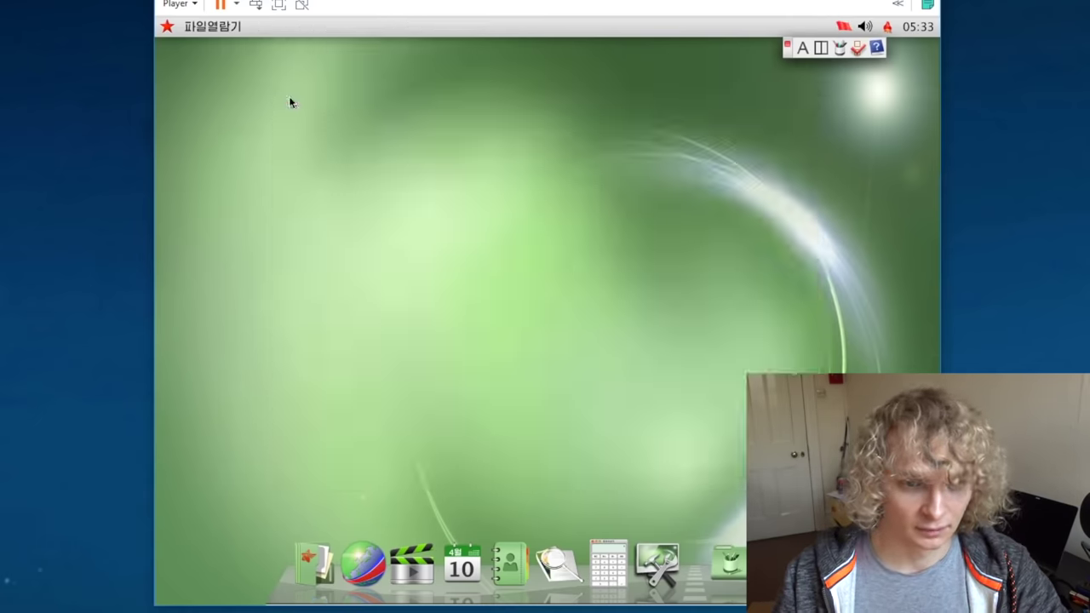
left_click(168, 26)
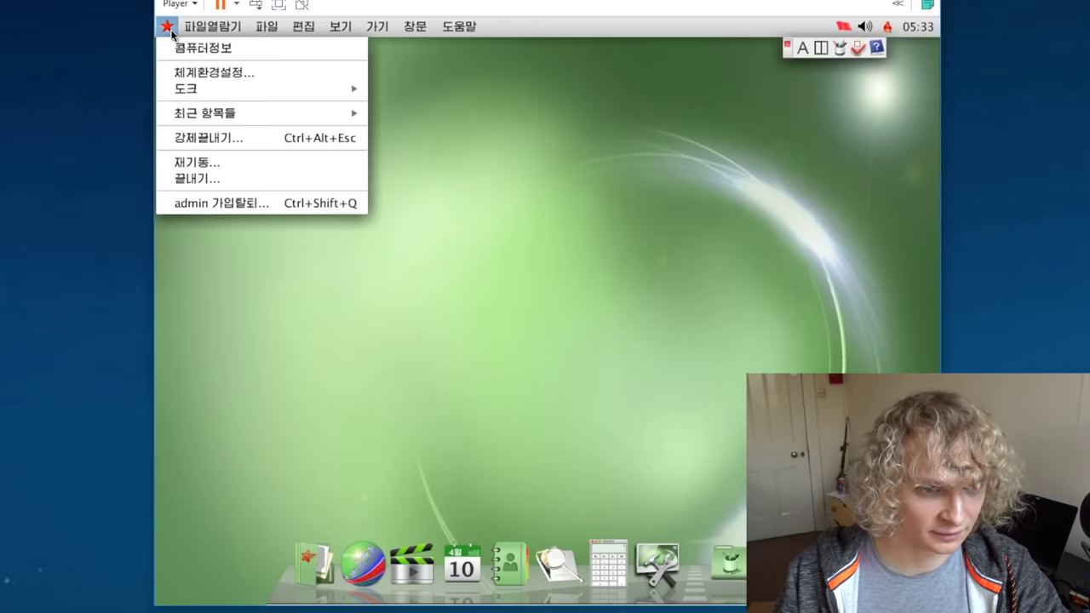
left_click(180, 76)
left_click_drag(428, 163, 413, 126)
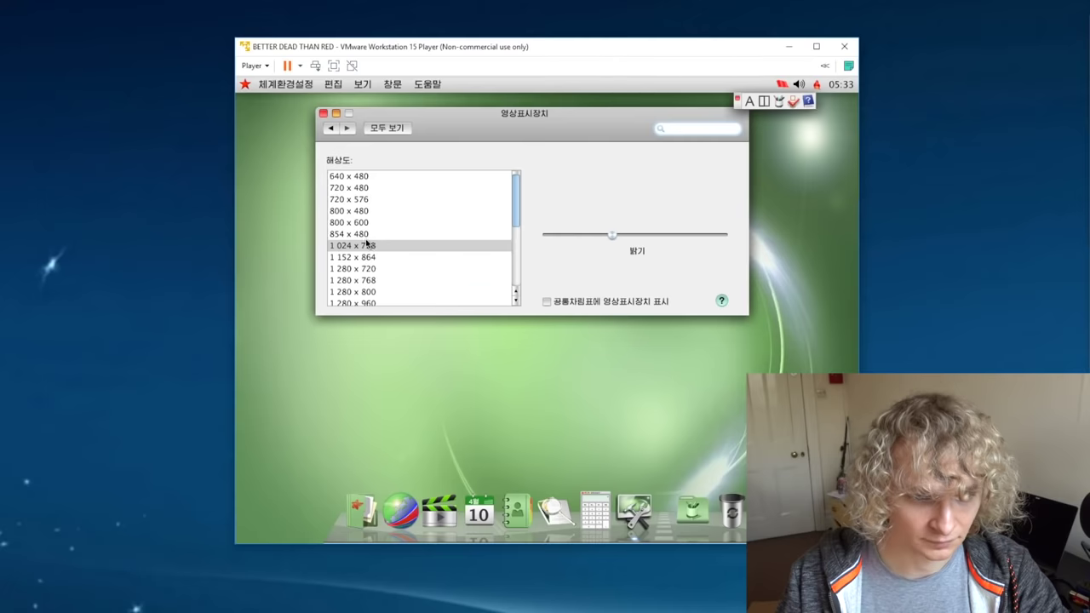
scroll(353, 242, "down", 3)
left_click(362, 275)
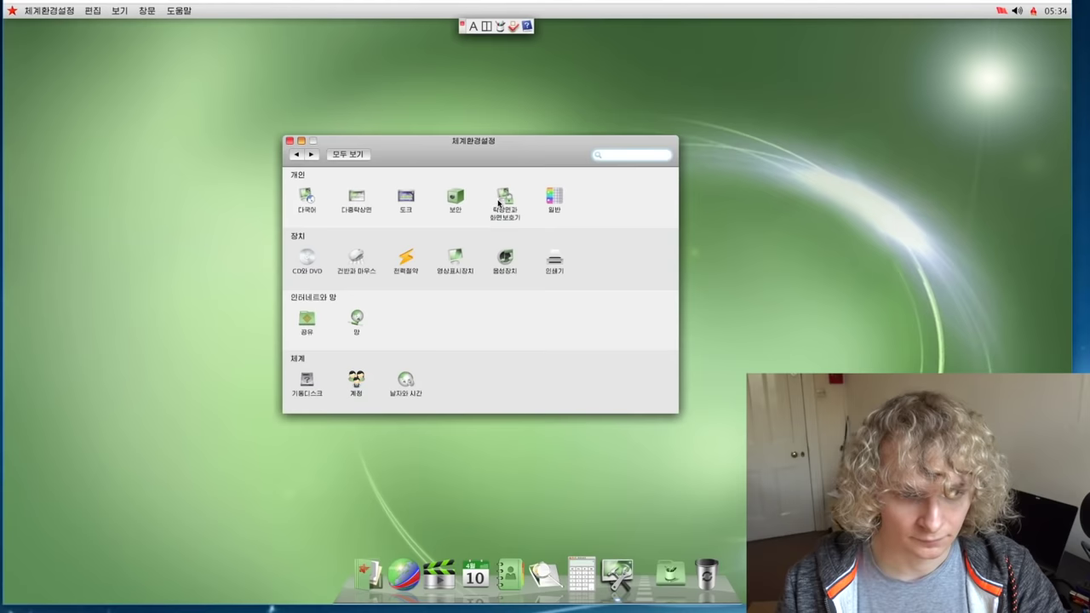
Step: In Desktop & Screen Saver, try the 배경01, 민들레 daisy meadow and 백두산천지 sunrise wallpapers
left_click(502, 199)
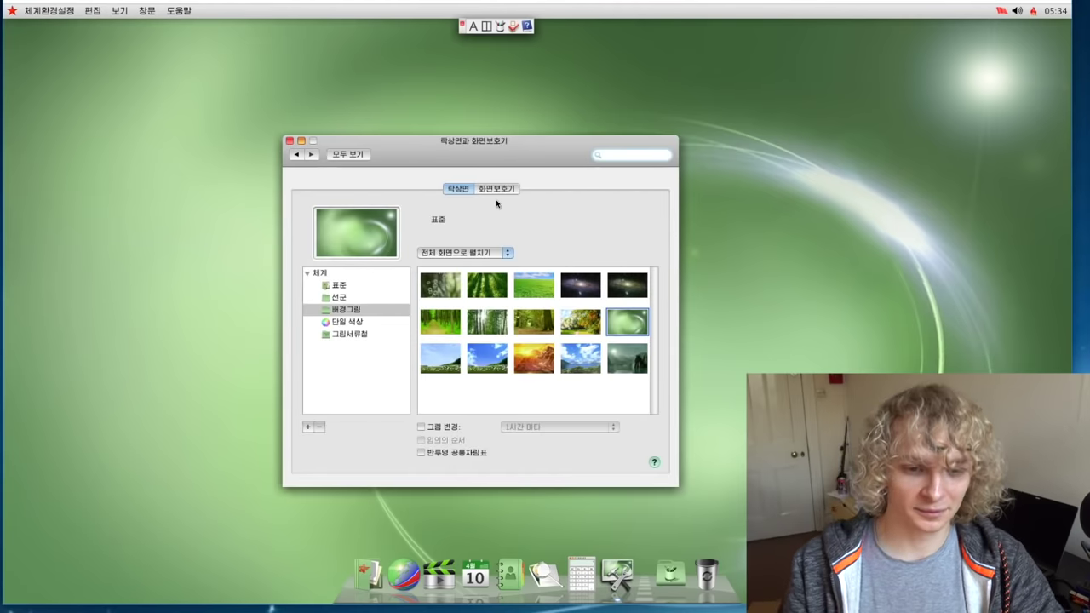
left_click(459, 275)
left_click_drag(441, 154, 477, 150)
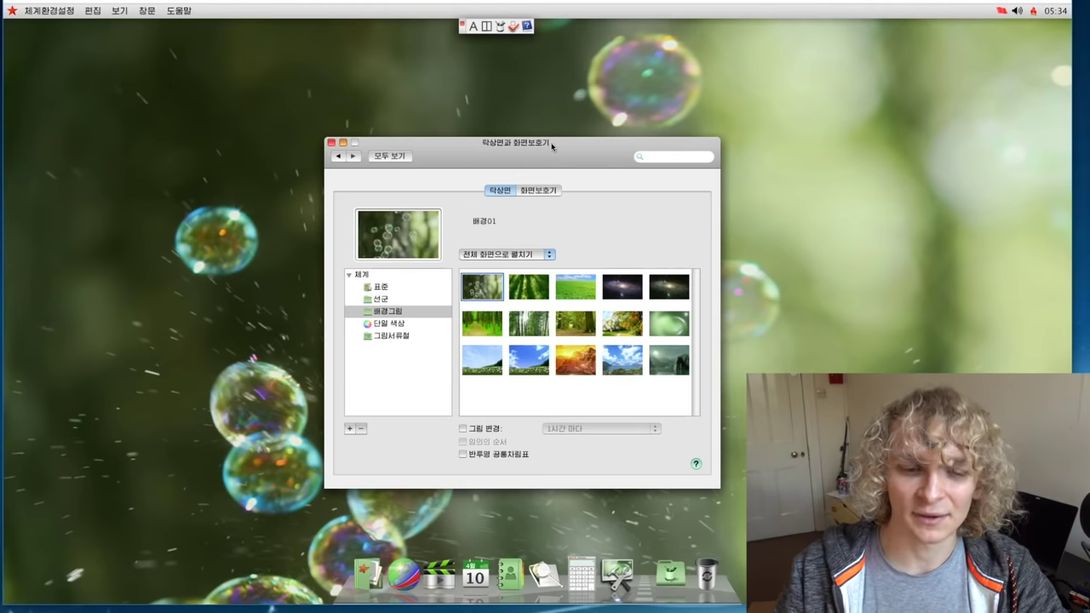
left_click(541, 371)
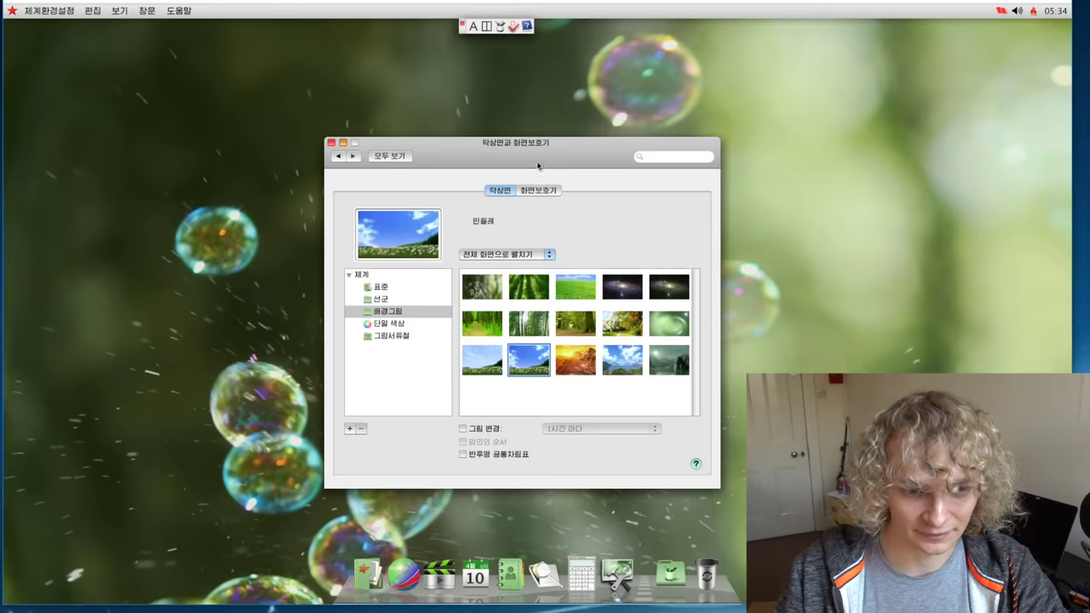
left_click_drag(538, 162, 555, 126)
left_click(594, 338)
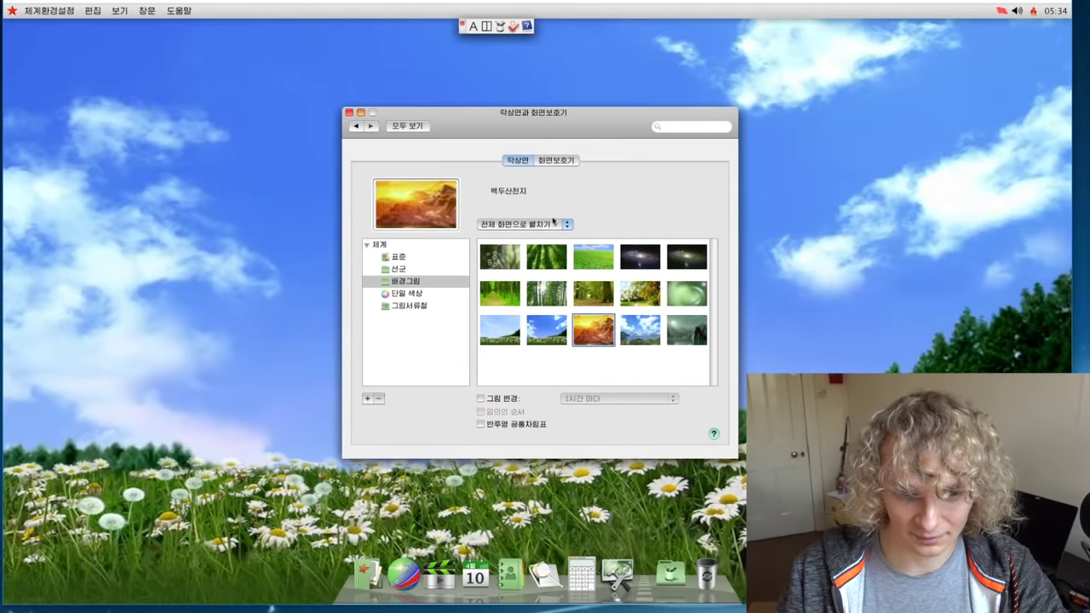
Step: Try the galaxy and autumn trees wallpapers
left_click_drag(507, 120, 645, 88)
left_click_drag(279, 242, 345, 345)
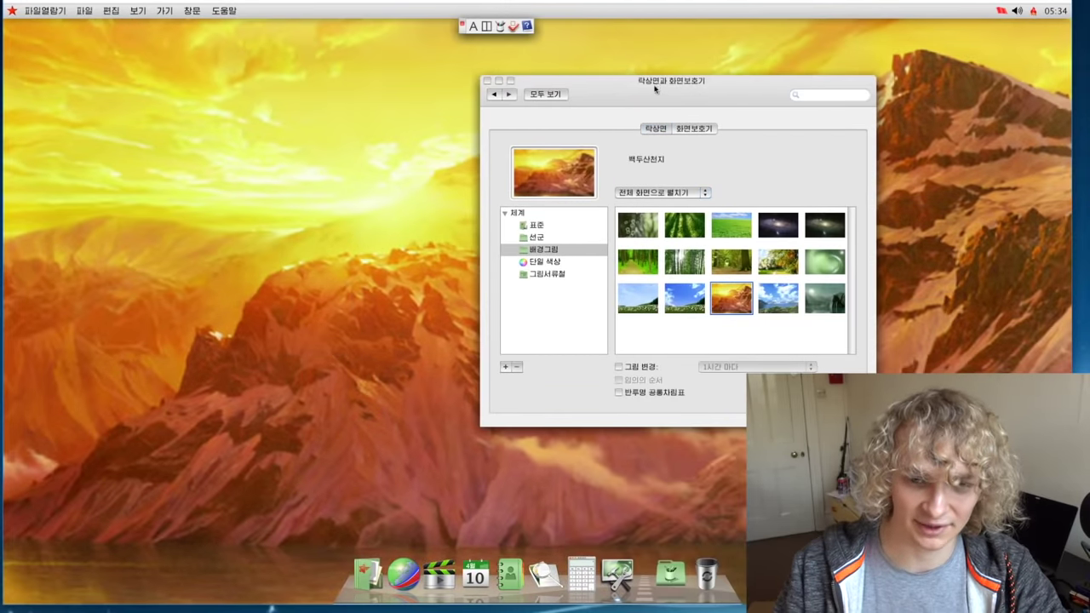
left_click_drag(654, 89, 525, 115)
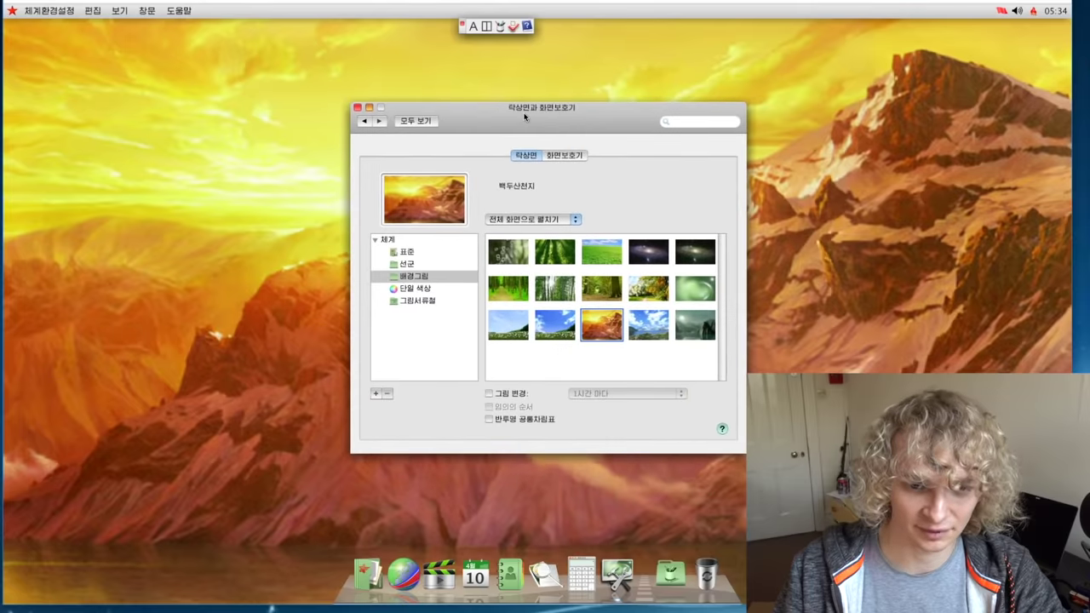
left_click(639, 260)
left_click(641, 288)
left_click_drag(492, 117, 474, 136)
Step: Browse the wallpaper sources and apply the first 선군 snowy artillery scene
left_click(385, 306)
left_click(390, 318)
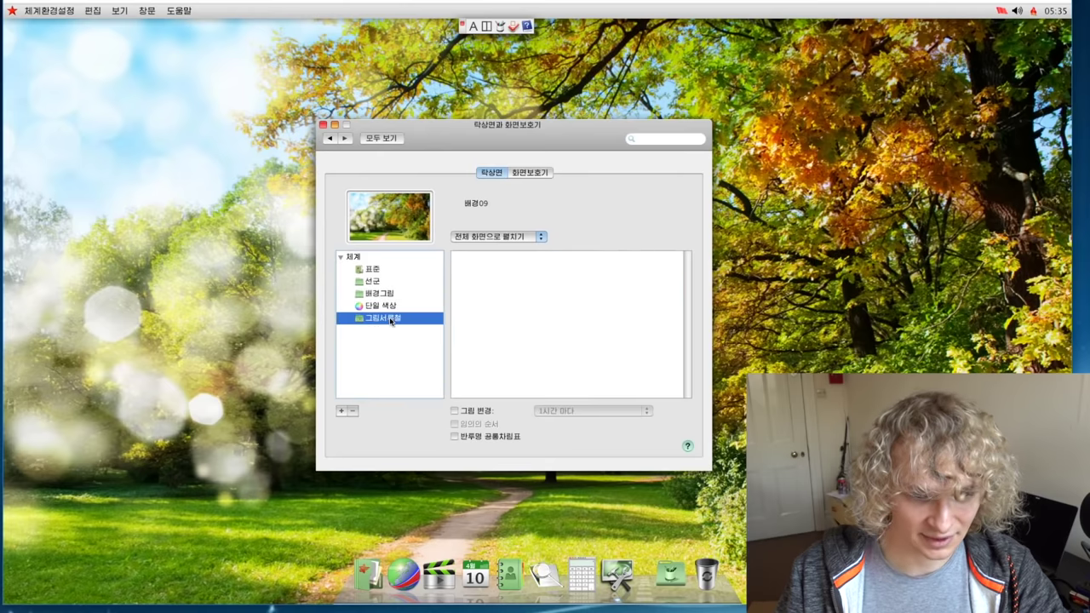
left_click(389, 294)
left_click(389, 281)
left_click(383, 269)
left_click(386, 282)
left_click(474, 277)
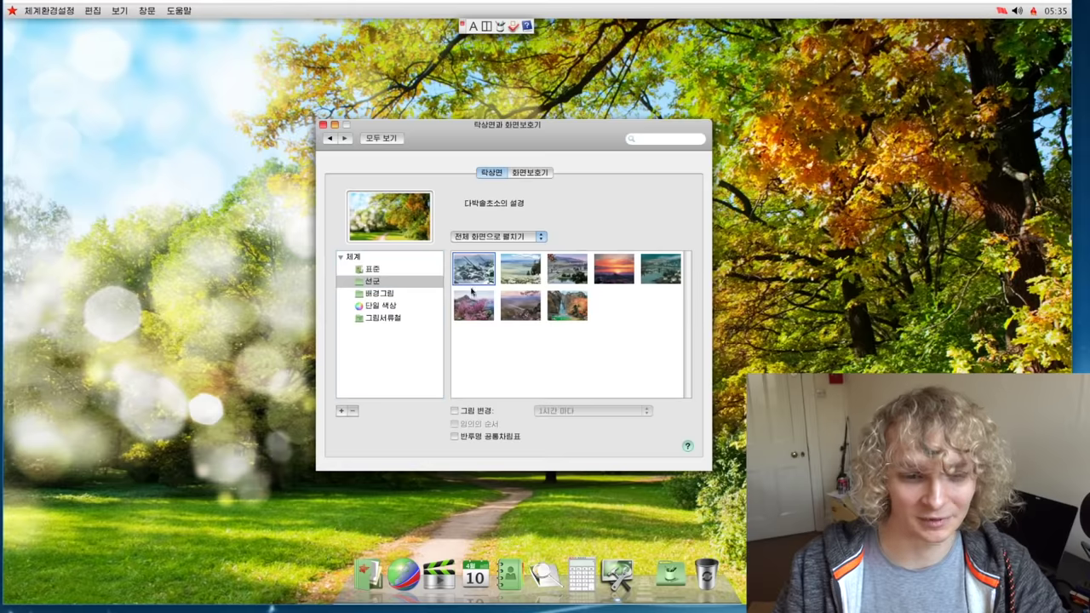
Step: Preview the desktop, try the mountain sunset wallpaper, then revert to the snowy artillery scene
left_click_drag(426, 125, 710, 453)
left_click(435, 292)
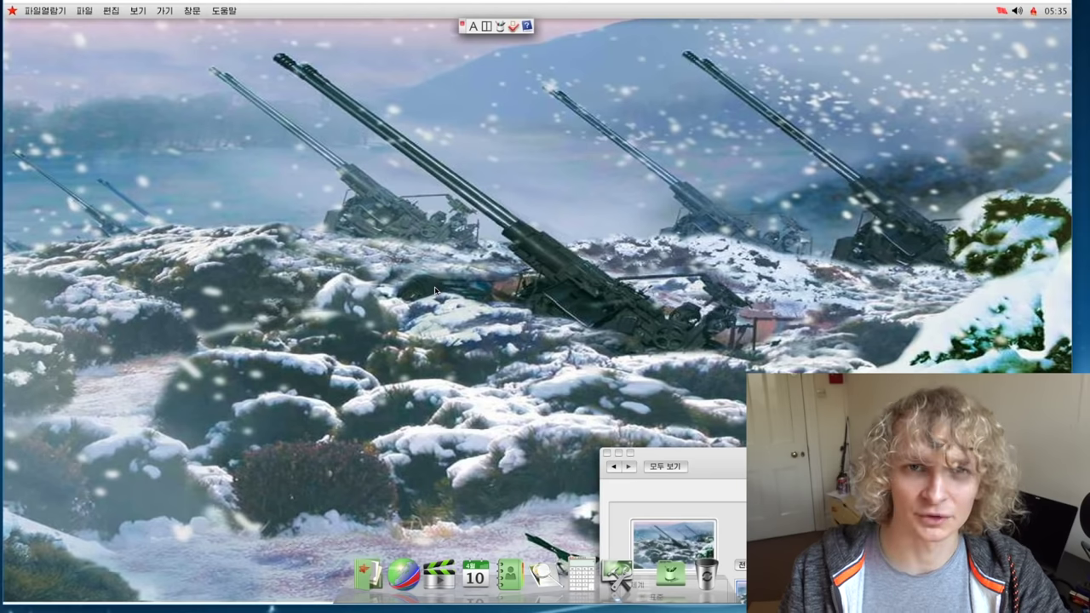
left_click_drag(710, 453, 574, 86)
left_click(750, 293)
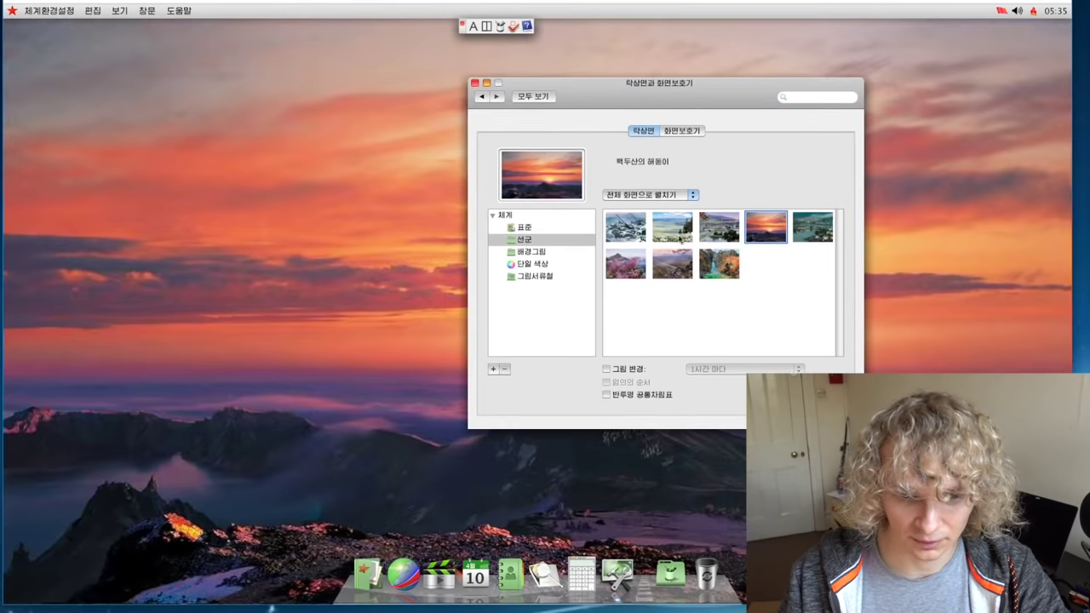
left_click(645, 235)
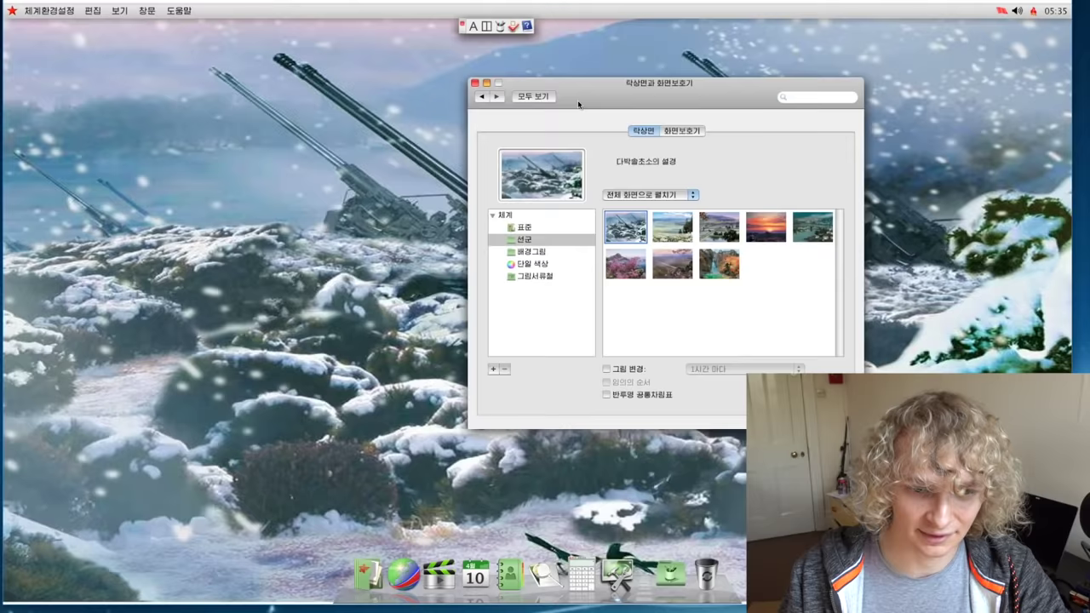
left_click_drag(579, 84, 397, 207)
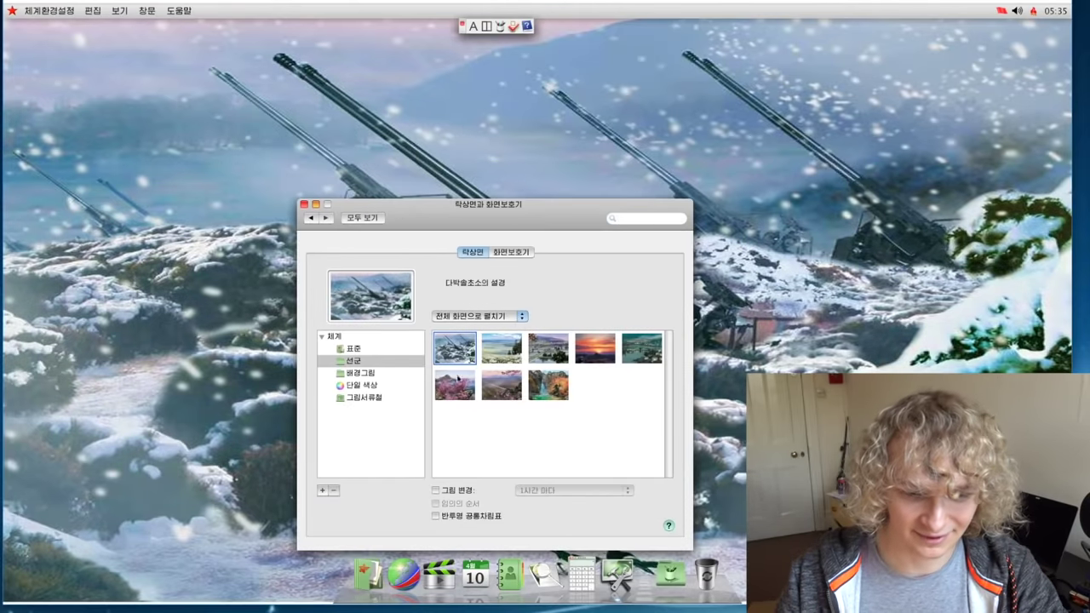
left_click_drag(458, 223, 537, 248)
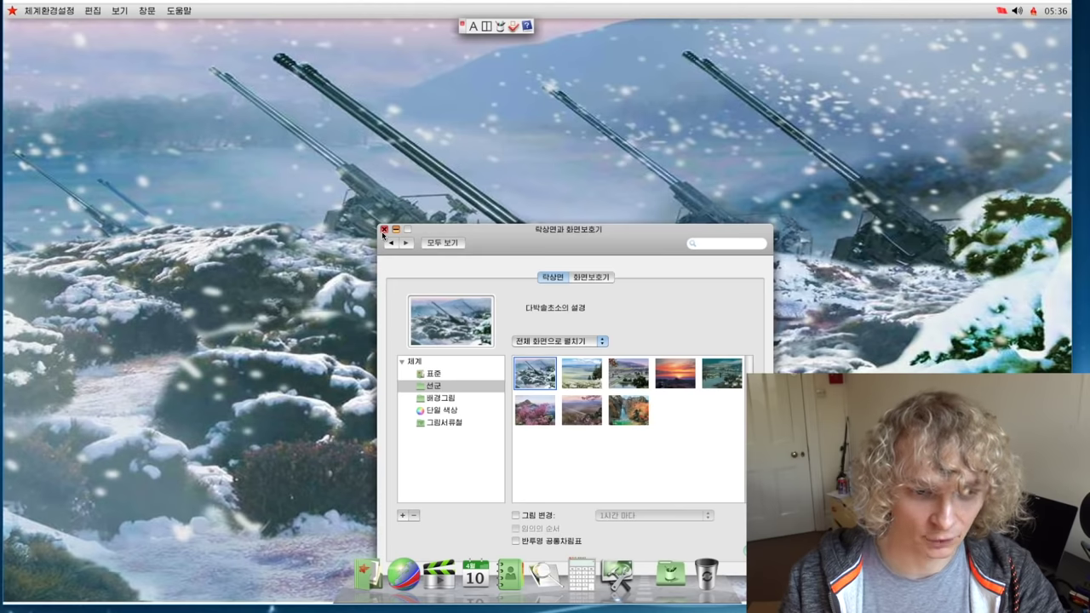
Step: Close the preferences and install redstarroot.rpm from the RedStar Desktop 3.0 disc
left_click(383, 228)
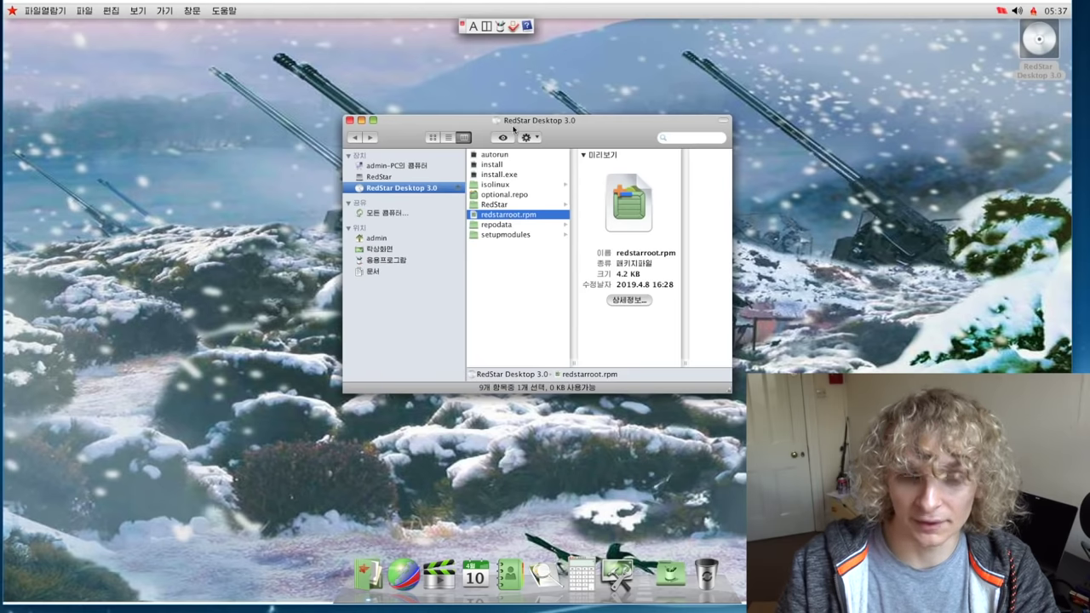
double_click(518, 216)
left_click(615, 324)
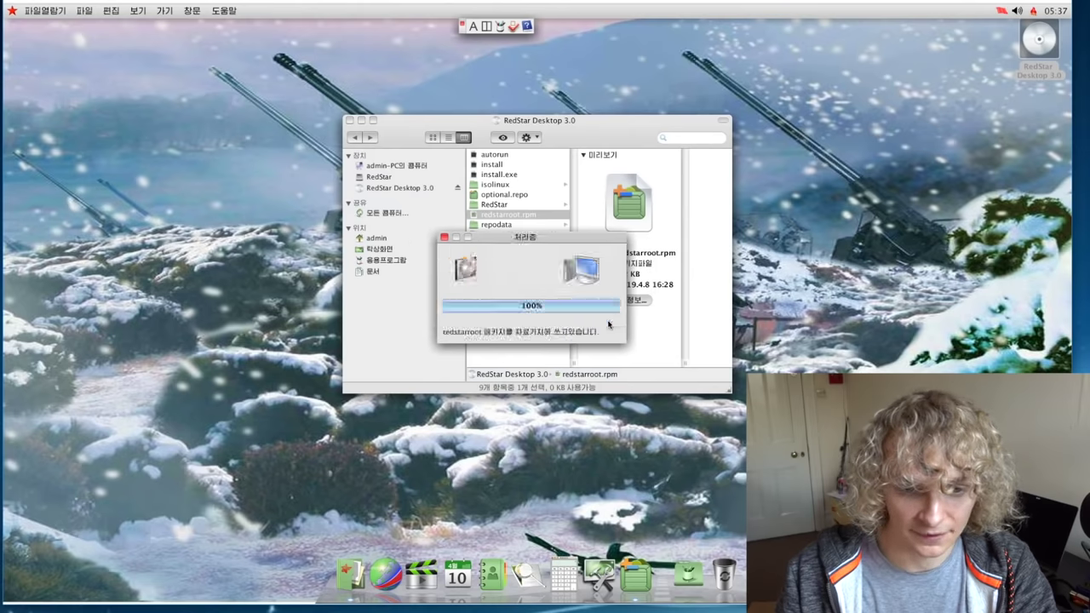
left_click(581, 309)
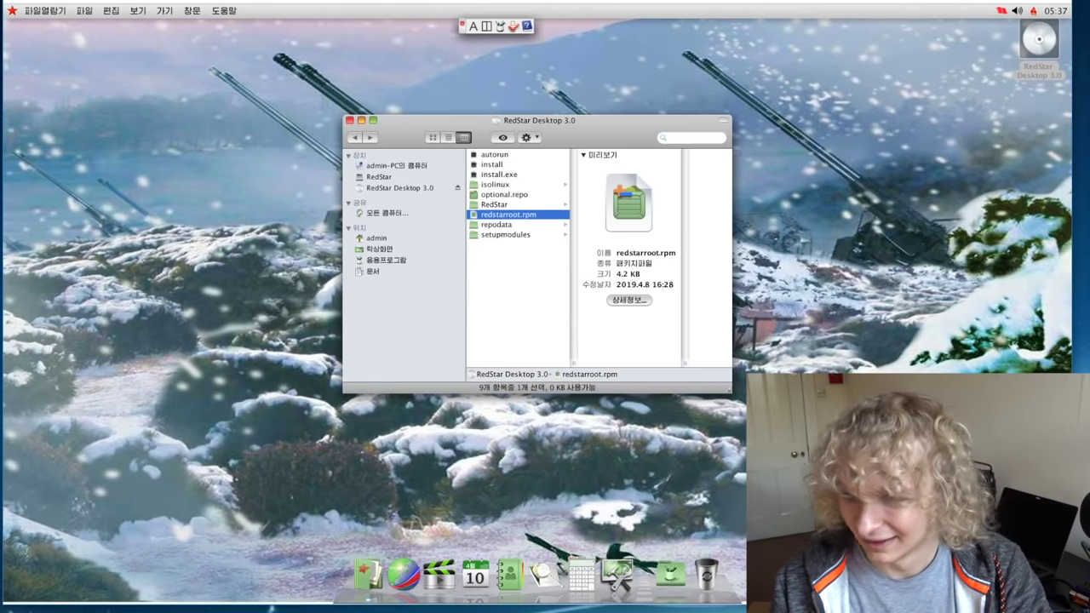
Step: Launch the 조작탁 terminal from 응용프로그램 > 고전형프로그램 > 보조프로그램
left_click(349, 121)
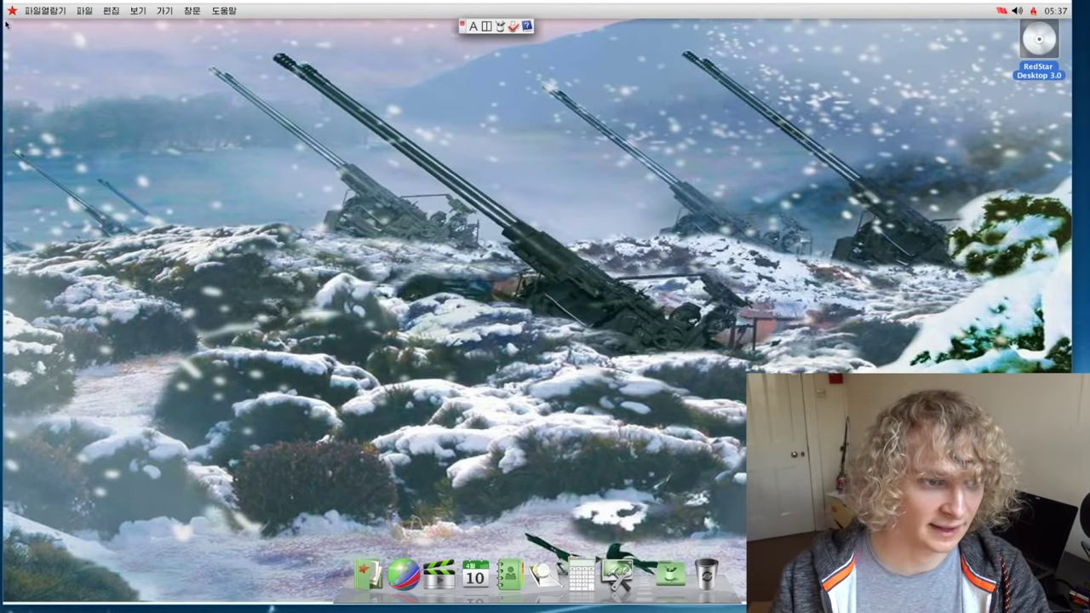
left_click(363, 569)
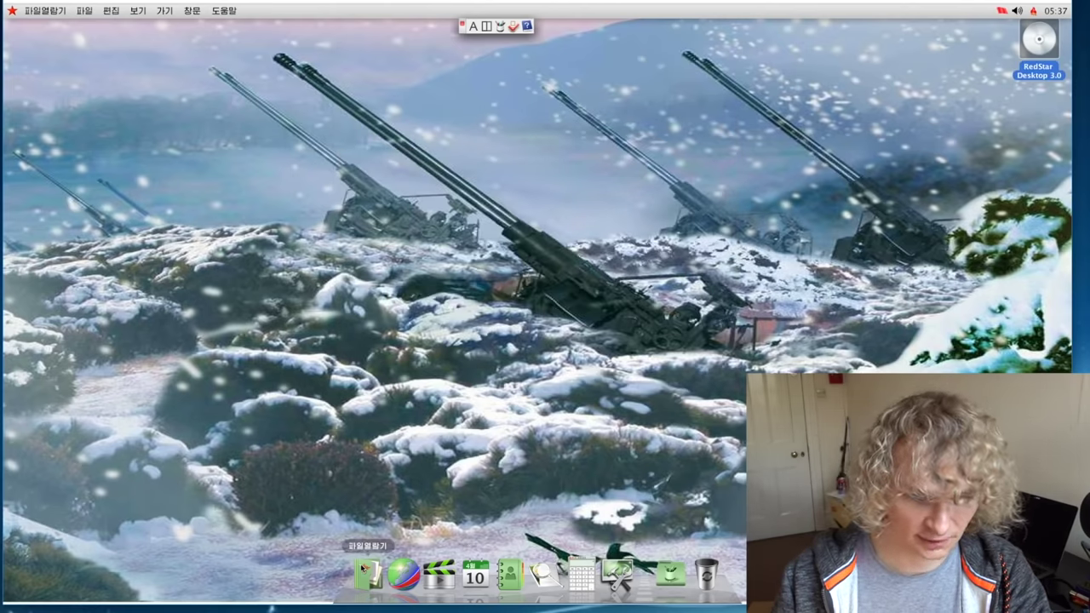
left_click_drag(290, 70, 553, 144)
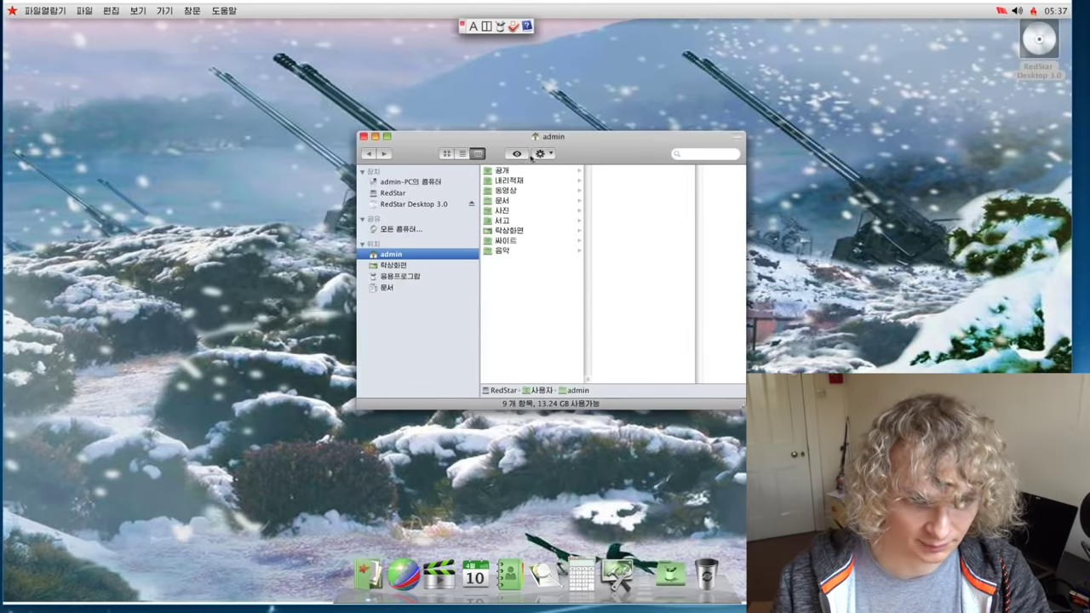
left_click(422, 266)
left_click(432, 274)
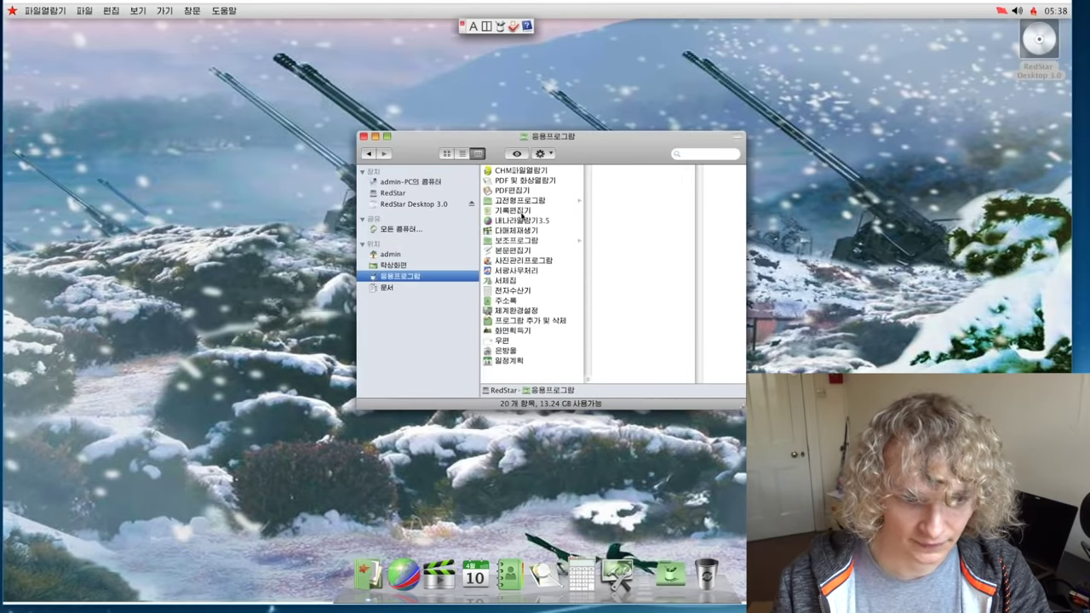
left_click(528, 204)
left_click(621, 173)
left_click(673, 173)
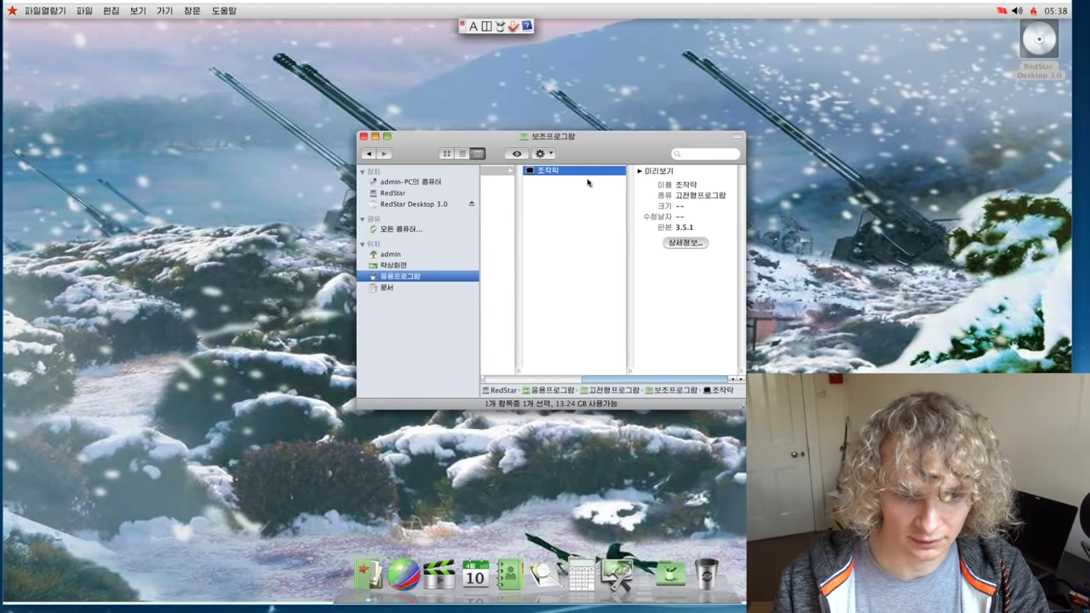
double_click(587, 172)
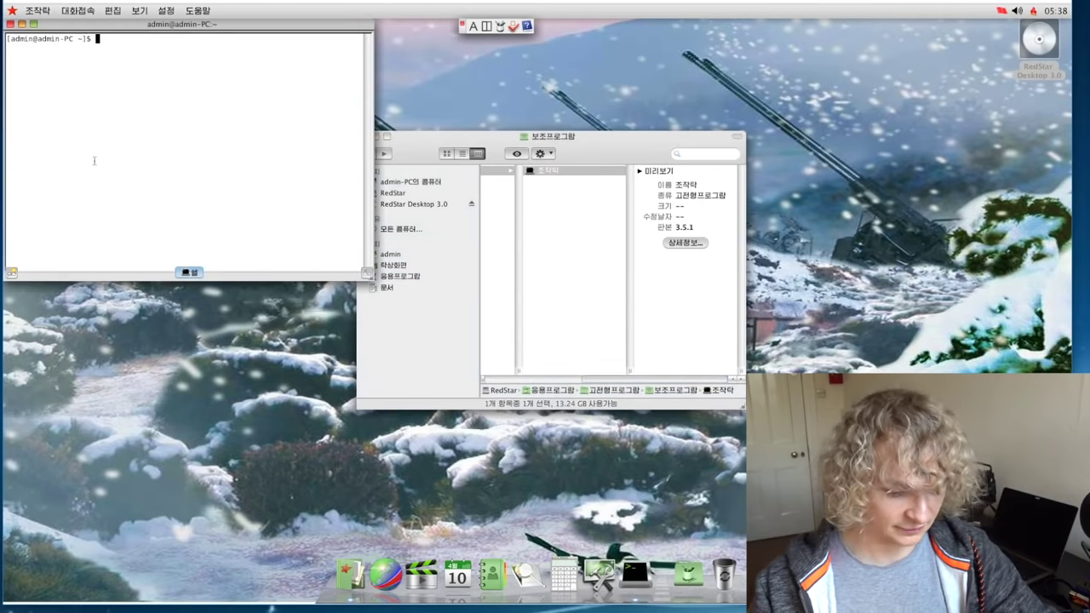
Step: Get a root shell with rootsh and sed ko_KP to en_US in /etc/sysconfig/i18n and kdeglobals
type("rootsh")
key("Return")
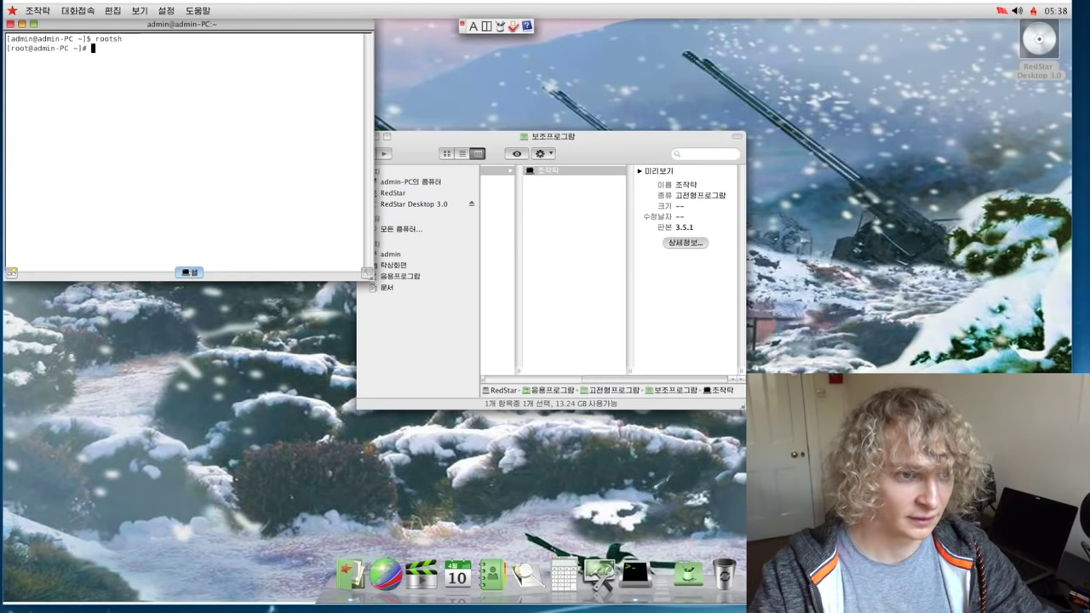
left_click_drag(132, 26, 419, 138)
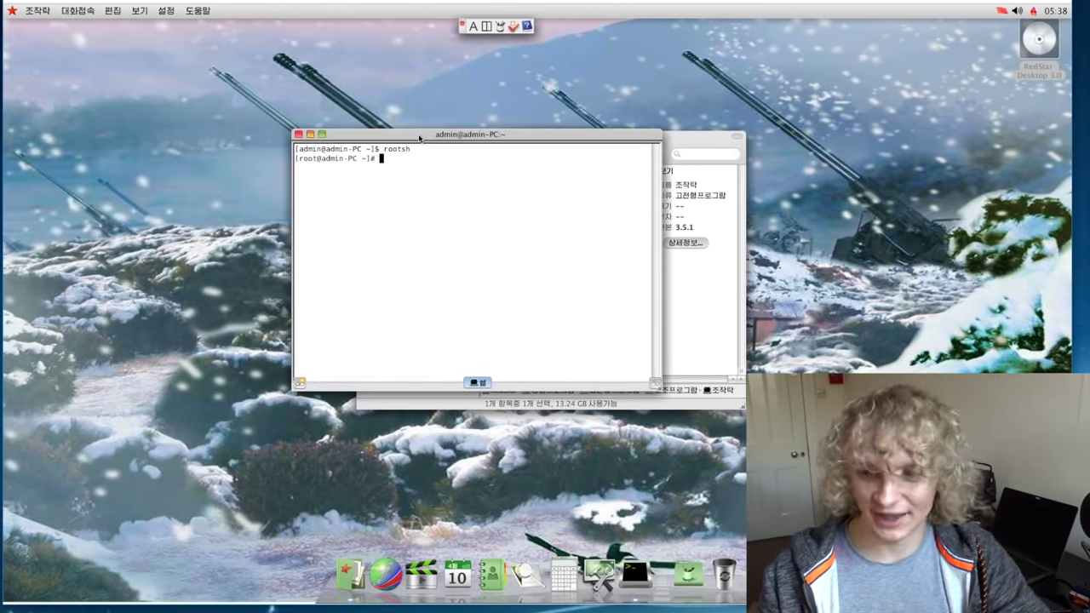
type("sed -i 's/ko_KP/en_US/g' /etc/sysconfig/i18n")
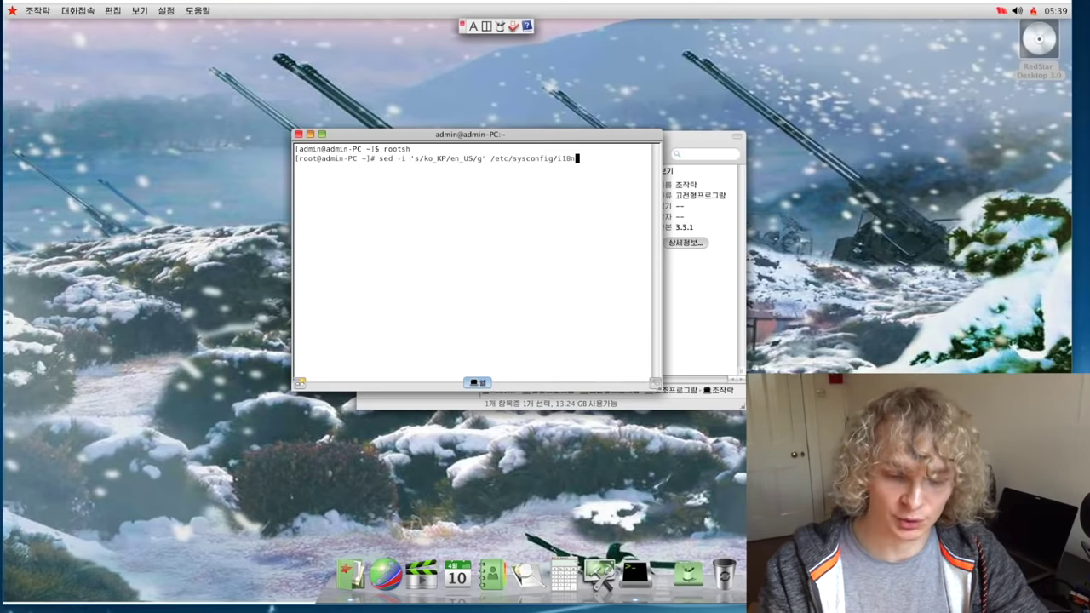
key("Return")
type("sed -i 's/ko_KP/en_US/g' /usr/share/config/kdeglobals")
key("Return")
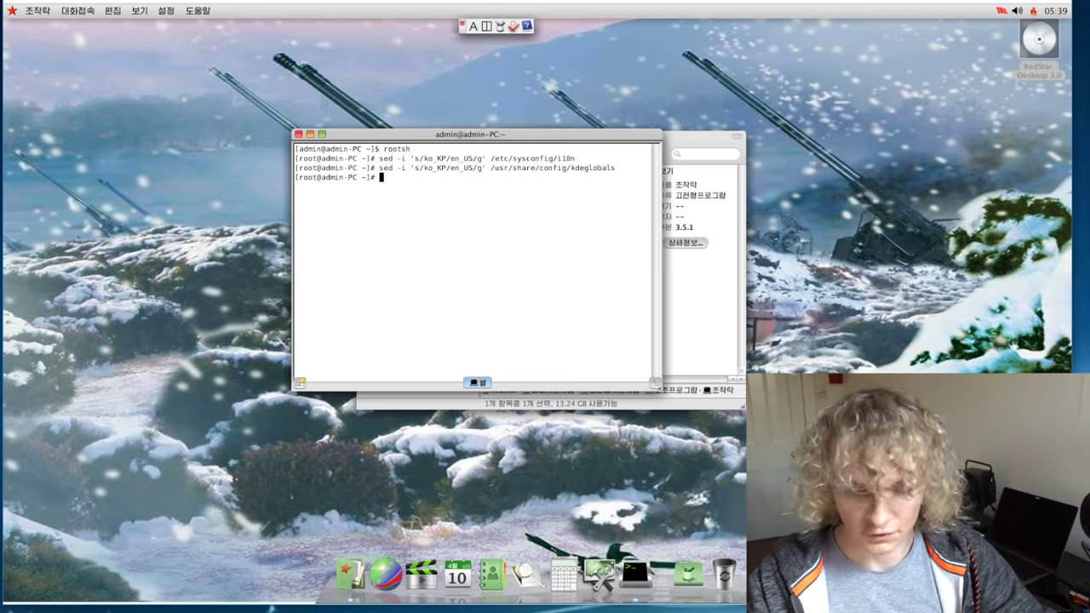
Step: Close the terminal, log out and back in, then open KFinder on the admin home folder
left_click(298, 134)
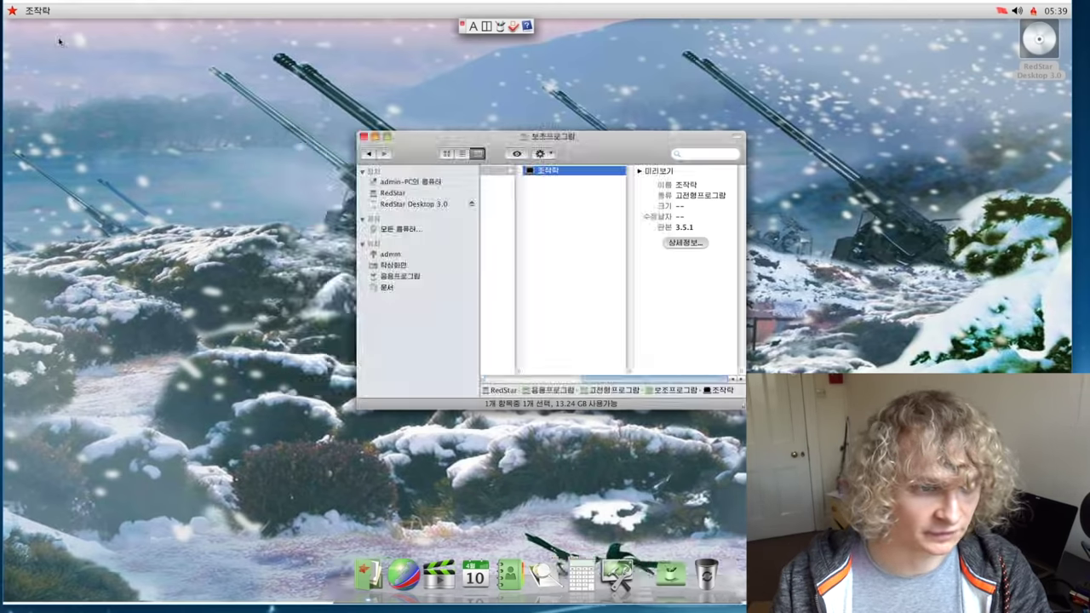
left_click(12, 11)
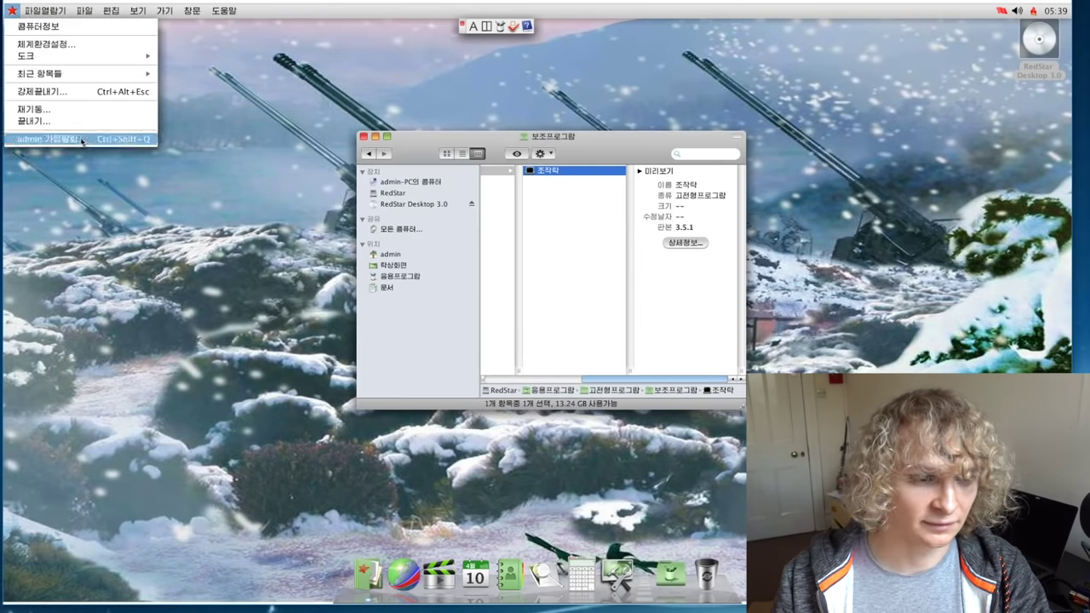
left_click(47, 138)
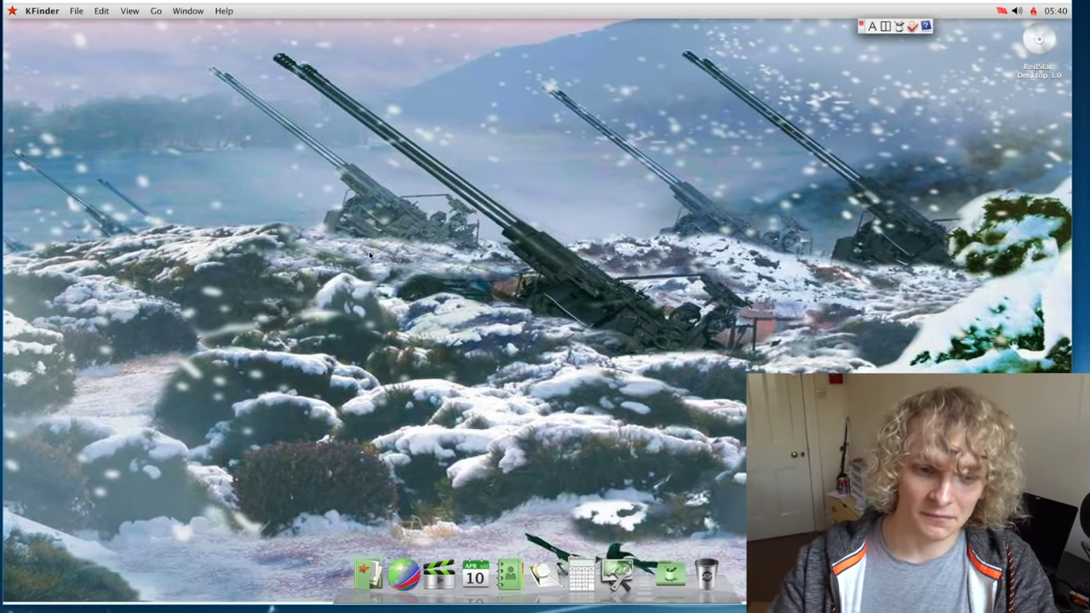
left_click(366, 572)
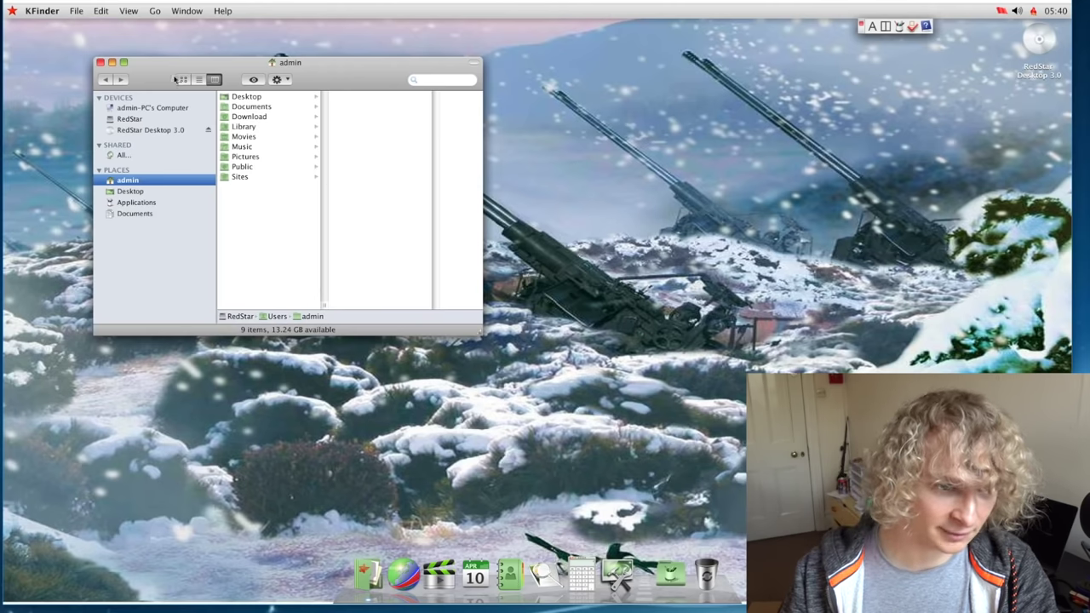
left_click_drag(173, 69, 377, 121)
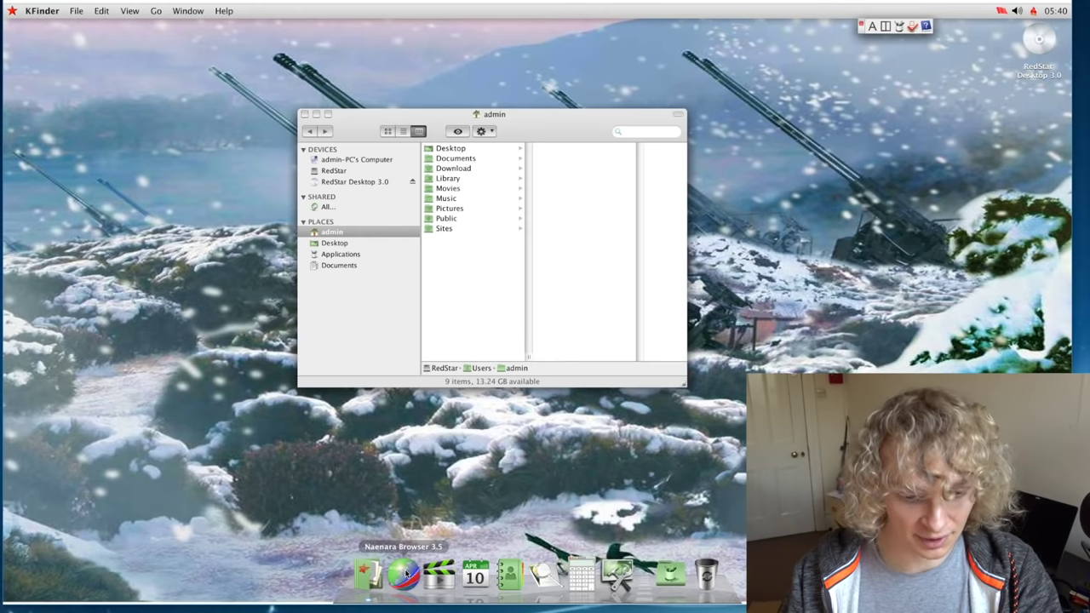
Step: Launch Naenara Browser, declining to make it the default browser
left_click(405, 574)
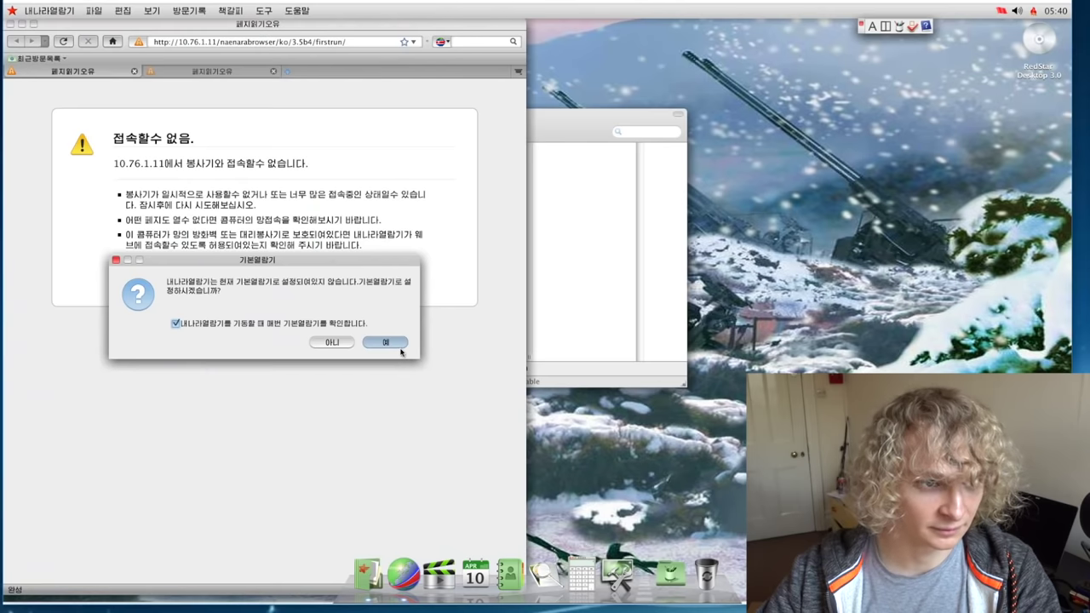
left_click(783, 370)
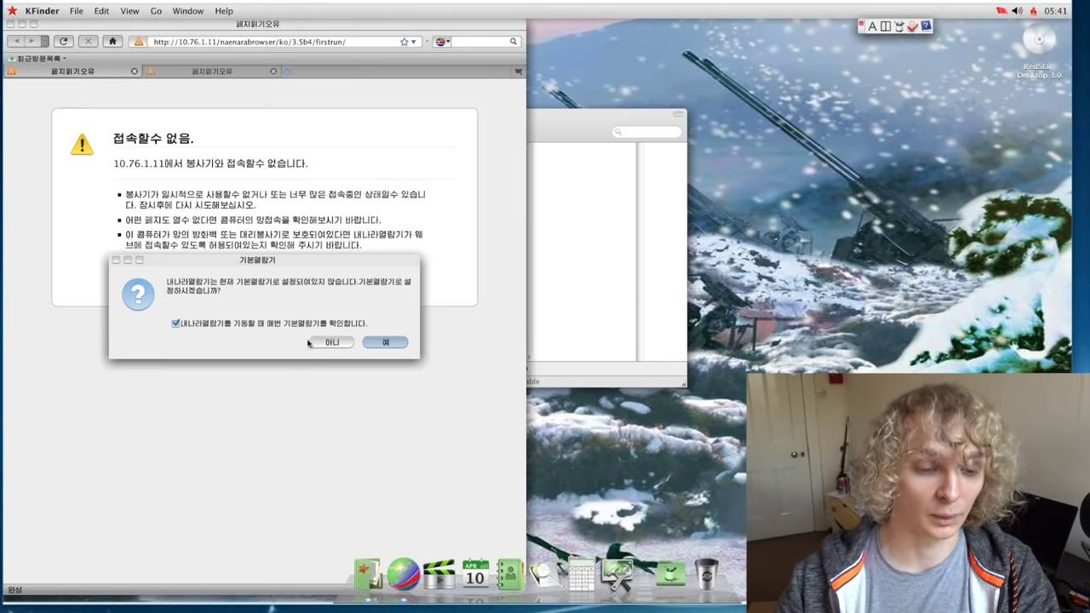
left_click(319, 319)
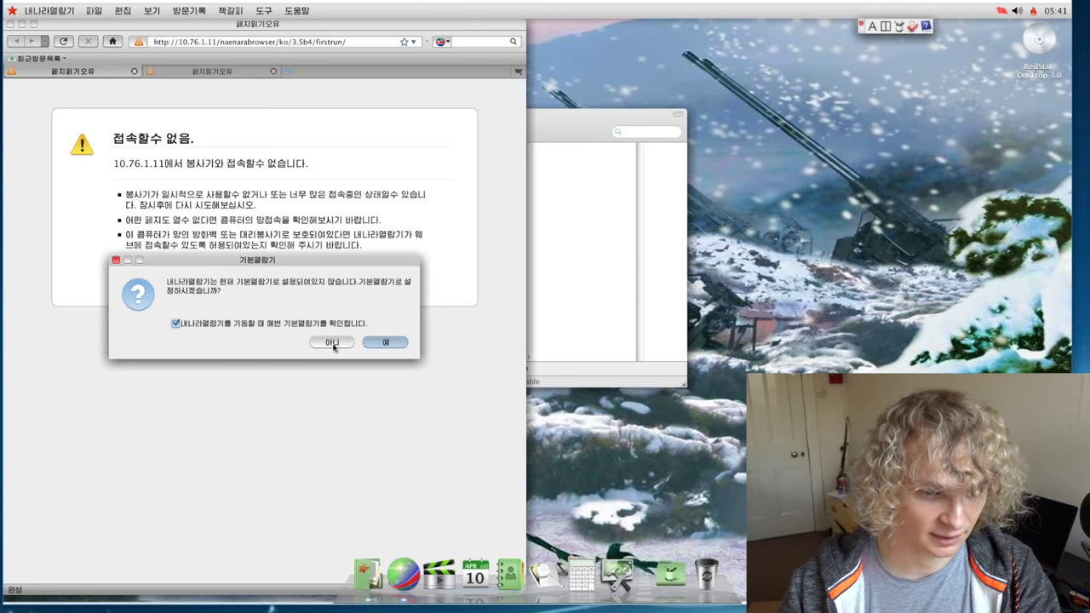
left_click(333, 345)
left_click_drag(517, 27, 798, 38)
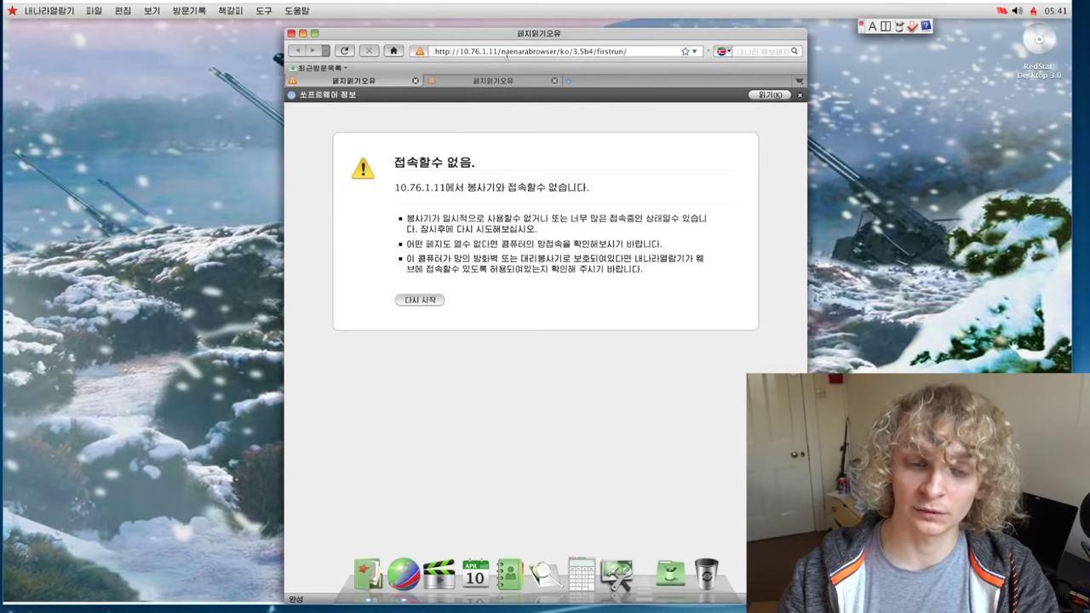
Step: Inspect the 10.76.1.11 server address, view the second tab, and minimize the browser
key("ctrl+l")
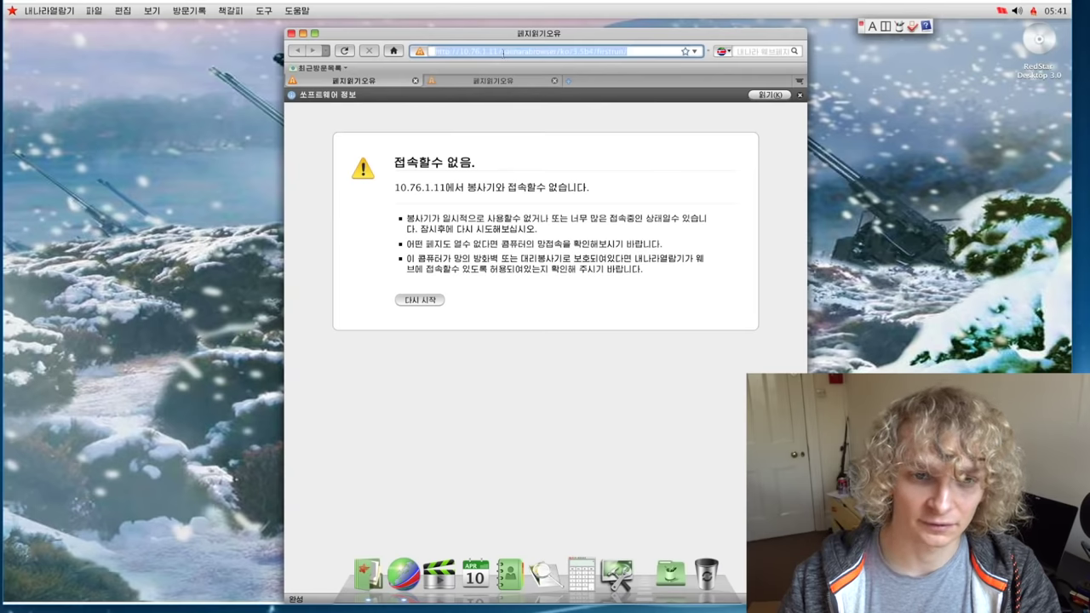
left_click(497, 51)
left_click_drag(496, 52, 464, 51)
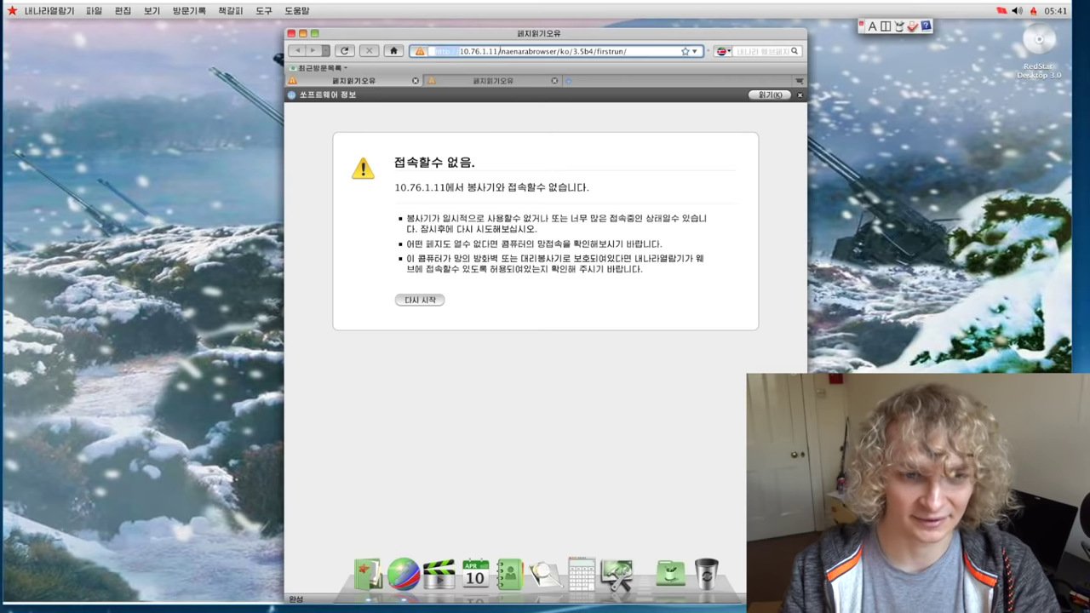
mouse_move(460, 51)
left_mouse_down()
mouse_move(495, 51)
mouse_move(460, 52)
left_mouse_up()
left_click(495, 51)
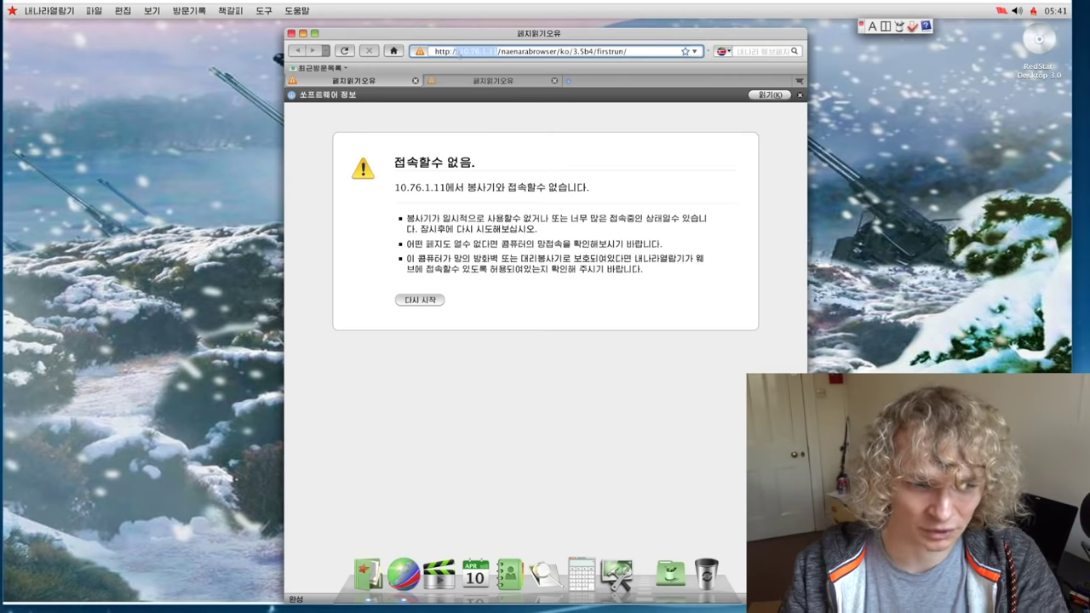
left_click(461, 82)
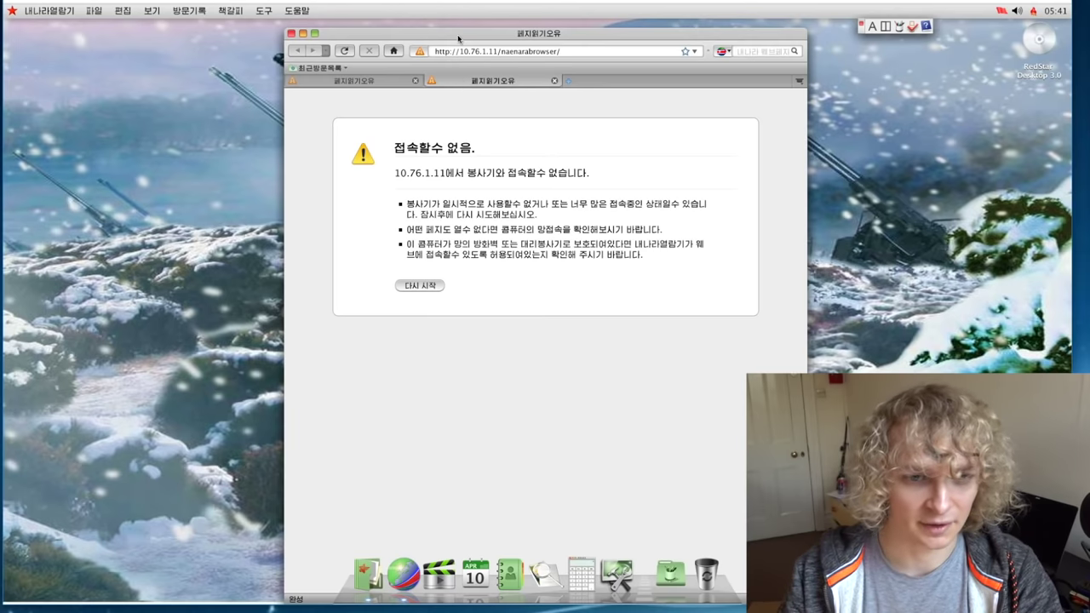
left_click_drag(463, 38, 436, 38)
double_click(434, 38)
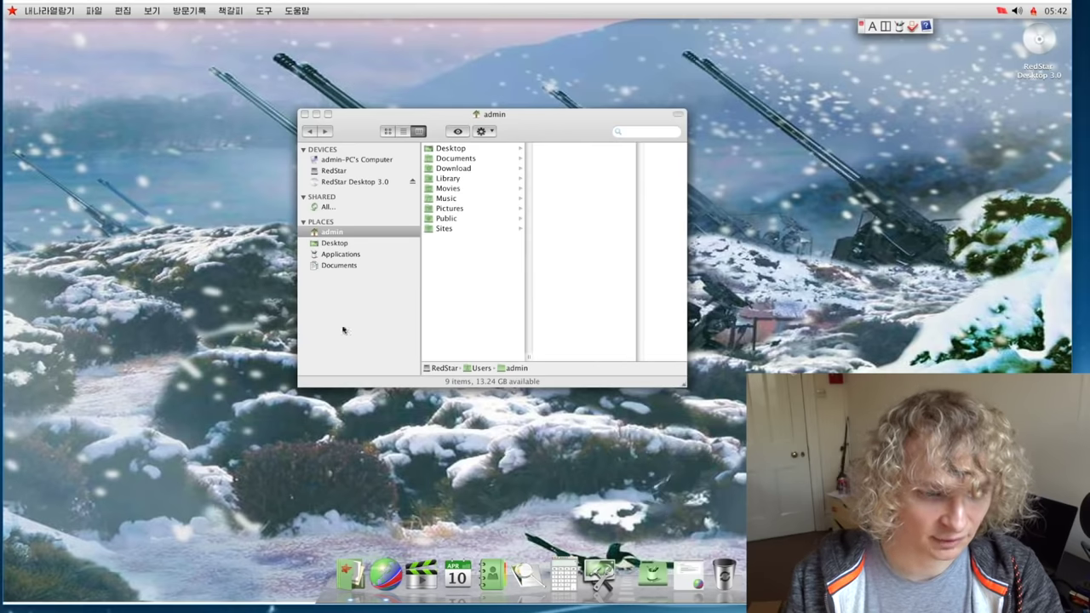
Step: Open Font Book from Applications, scroll through its 54 fonts, then quit it
left_click(325, 256)
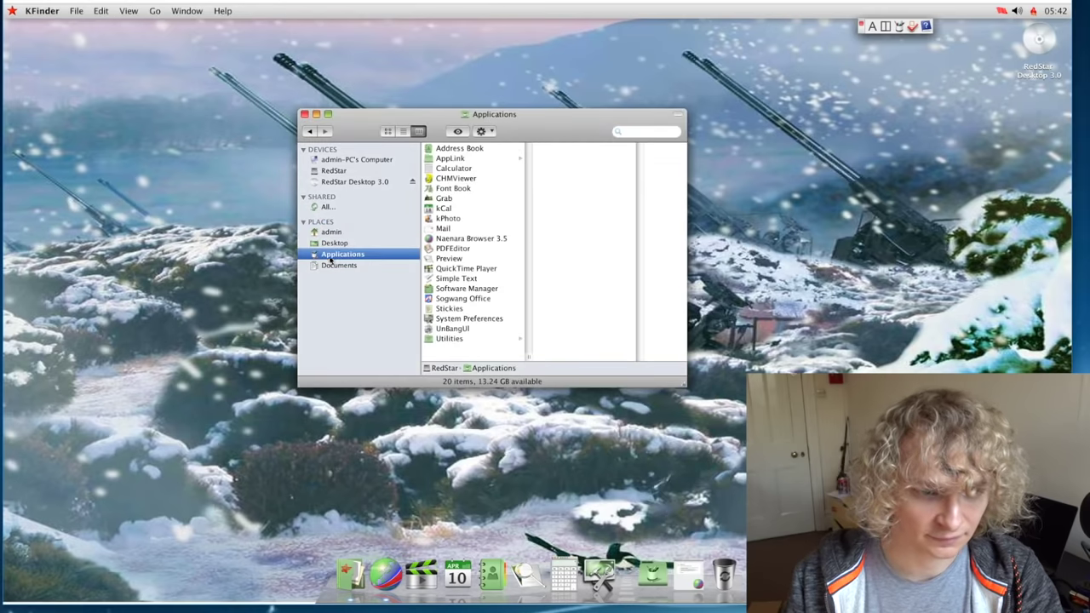
double_click(484, 189)
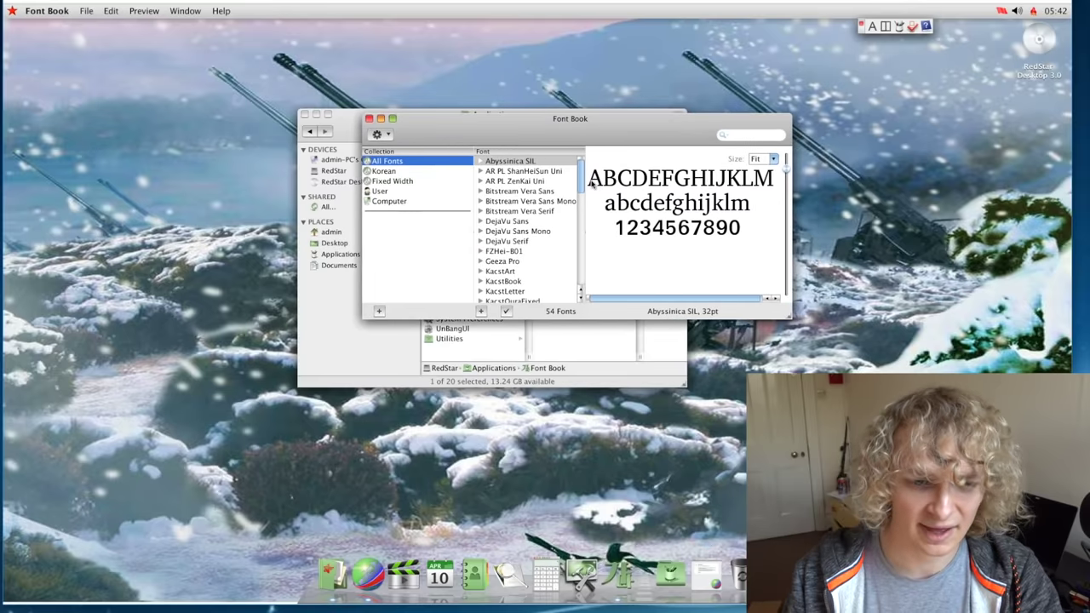
scroll(584, 180, "down", 3)
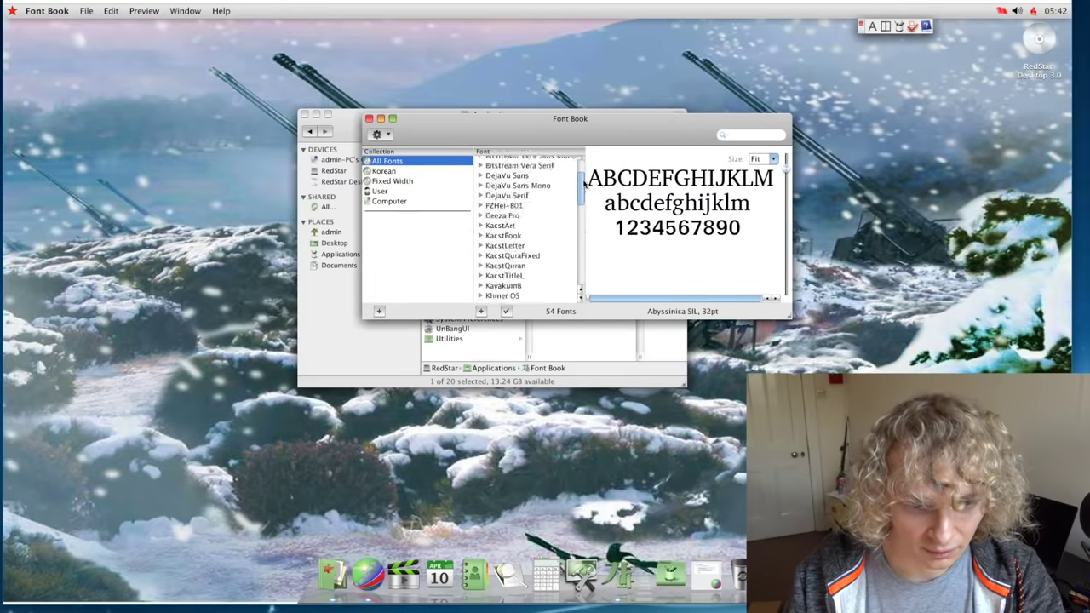
scroll(584, 180, "up", 3)
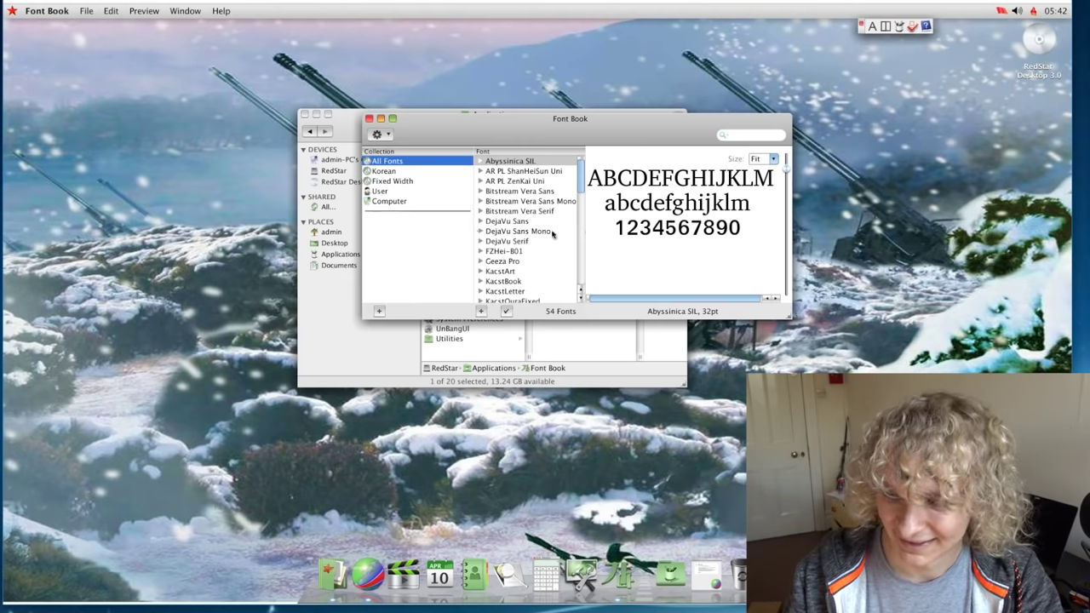
key("ctrl+q")
left_click(451, 329)
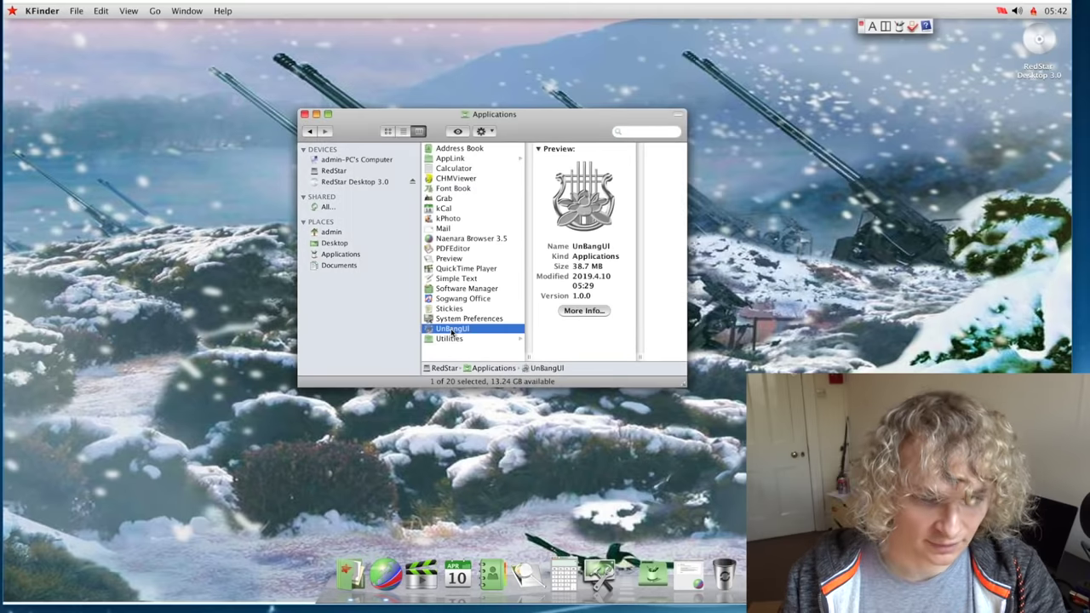
Step: Launch UnBangUI and pencil quarter notes into measures 1–3 of the treble and bass staves
double_click(451, 329)
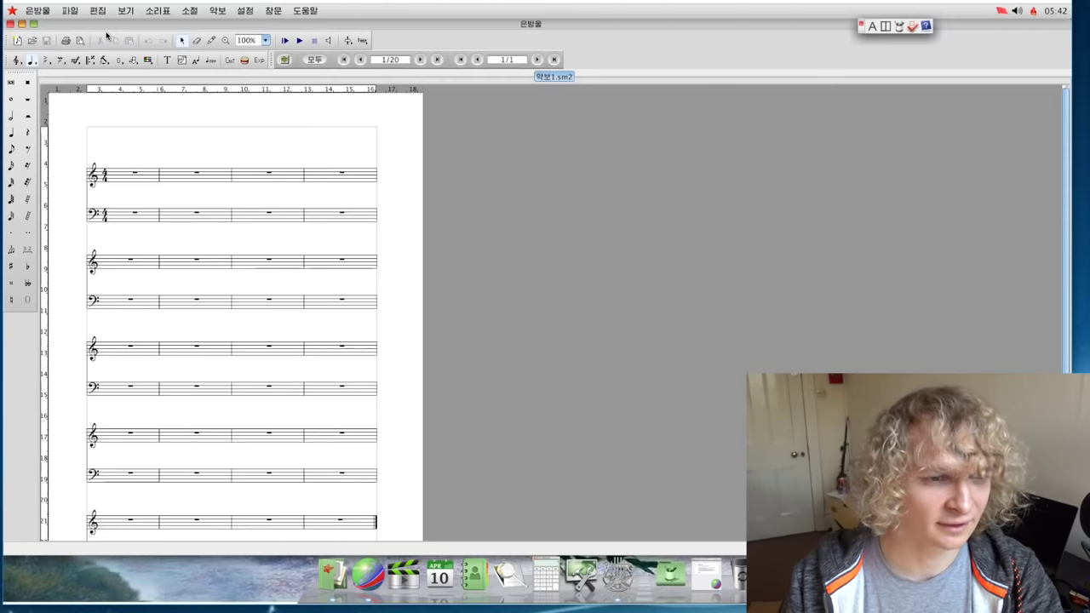
left_click(23, 132)
left_click(163, 176)
left_click(174, 181)
left_click(202, 174)
left_click(243, 177)
left_click(260, 173)
left_click(223, 209)
left_click(182, 218)
left_click(197, 211)
left_click(239, 213)
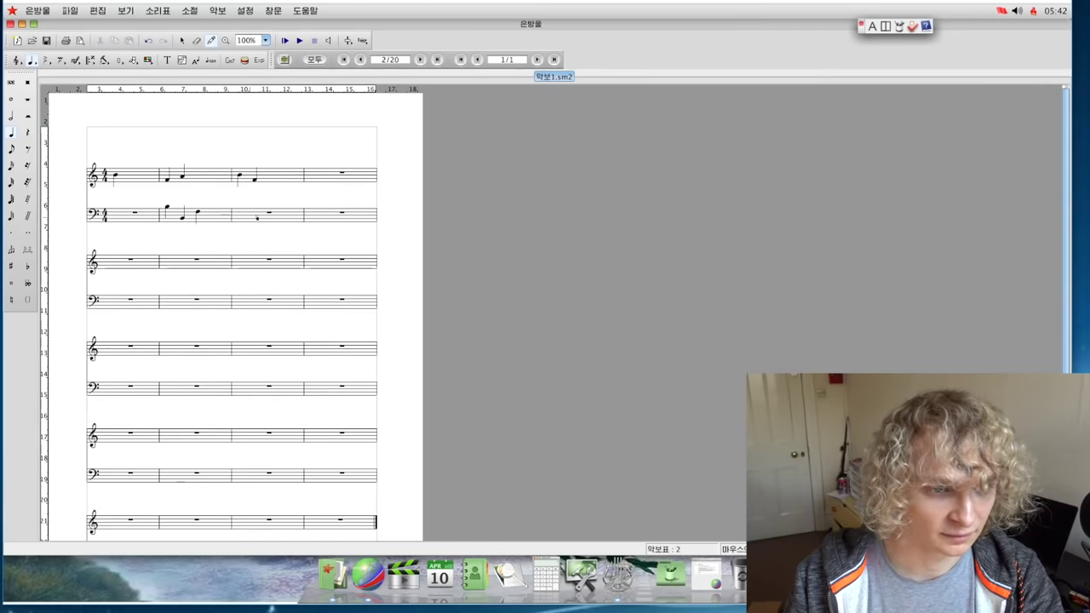
Step: Play back the notes, then open and close the staff settings
left_click(299, 40)
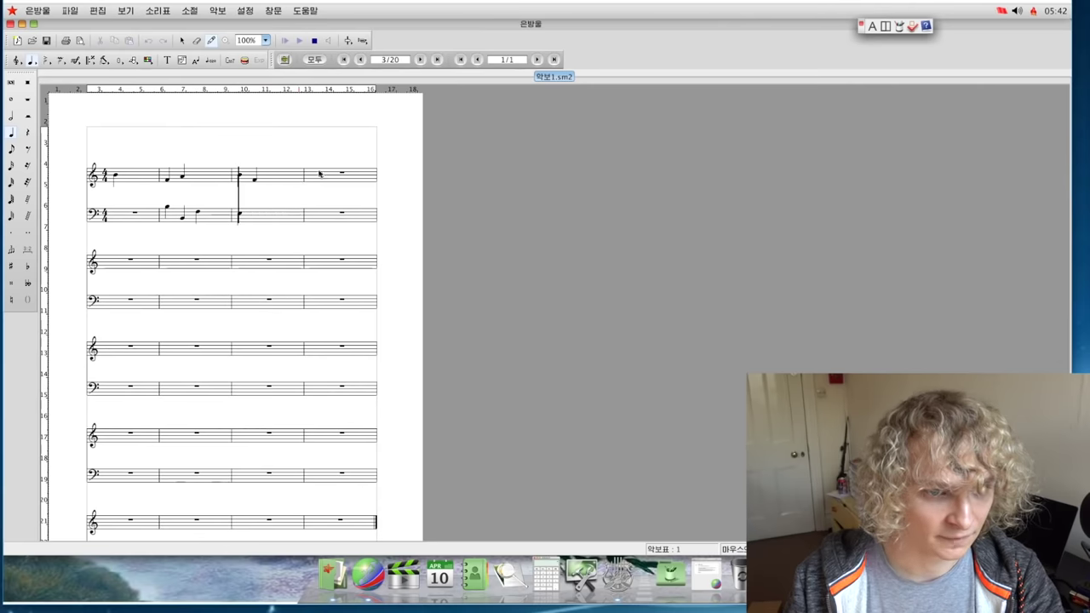
left_click(362, 40)
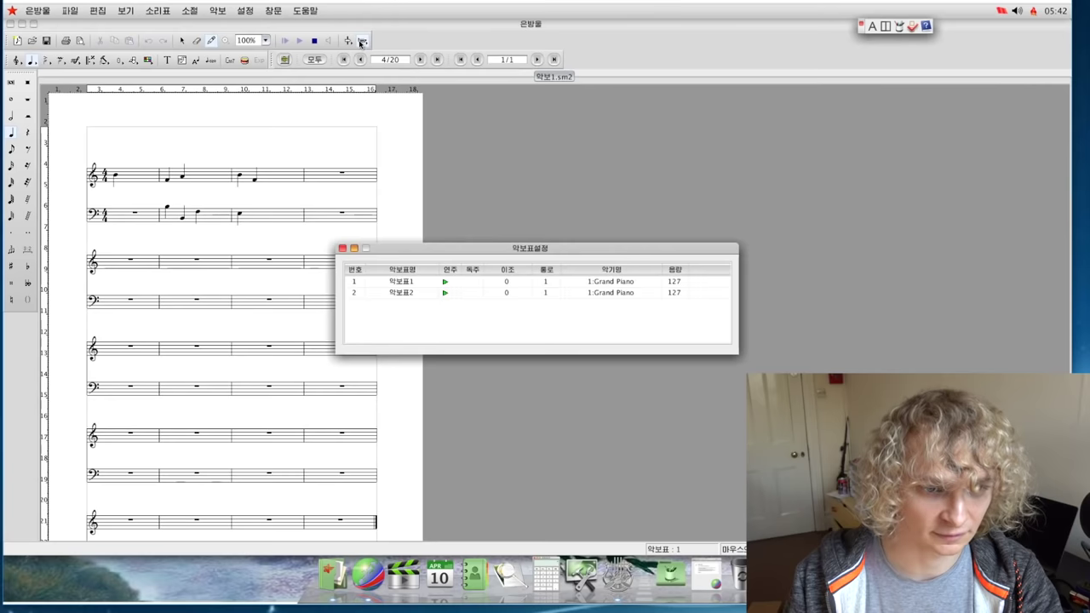
left_click(443, 287)
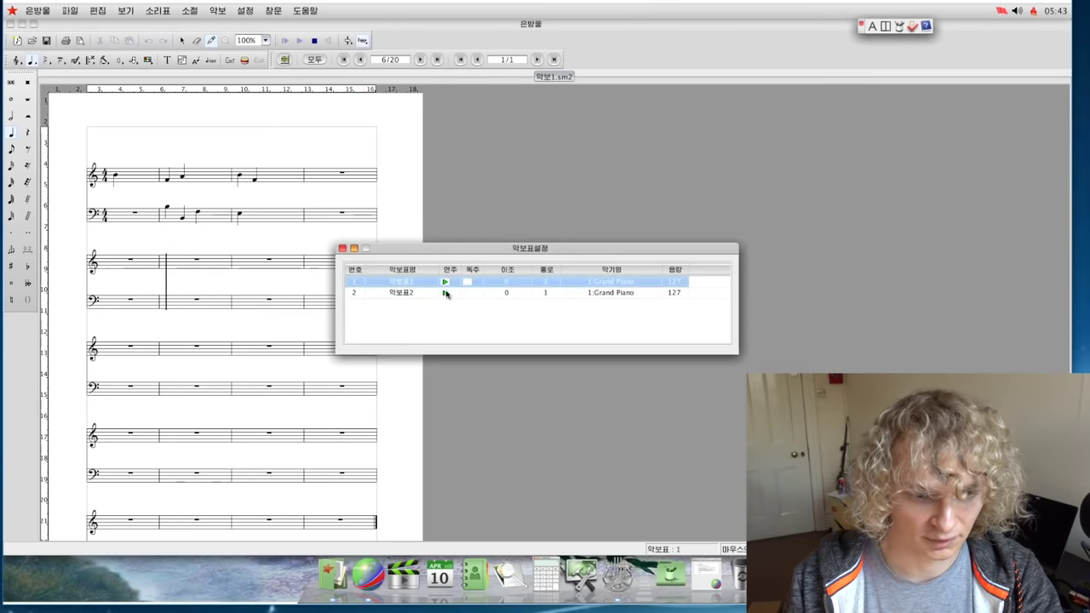
left_click(342, 247)
left_click_drag(102, 26, 279, 114)
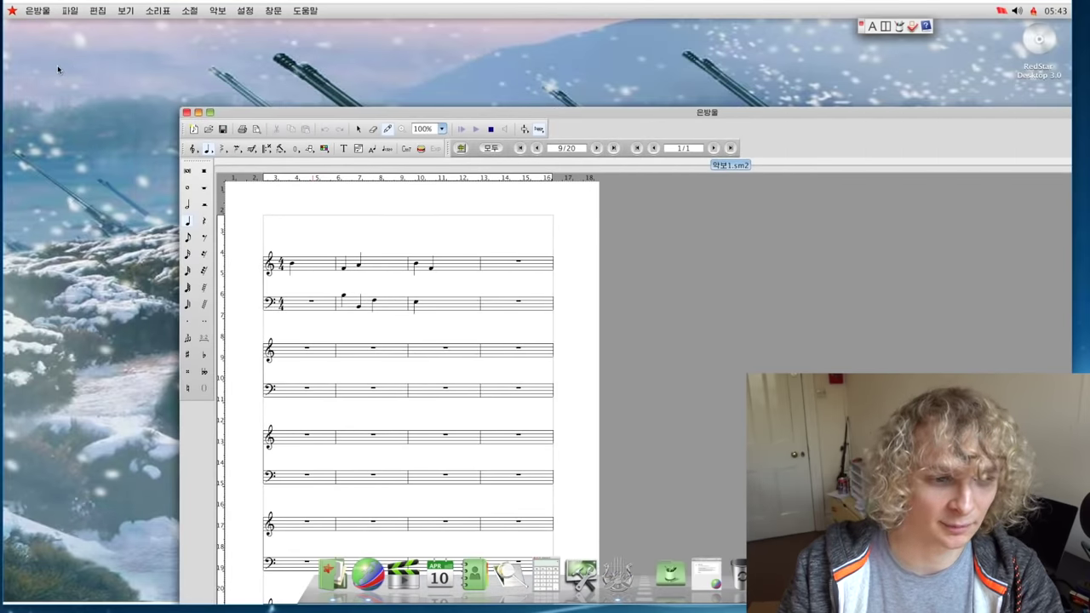
Step: Quit UnBangUI and start a new 본문문서 in Sogwang Office, keeping the KP CheonRiMa font
key("ctrl+q")
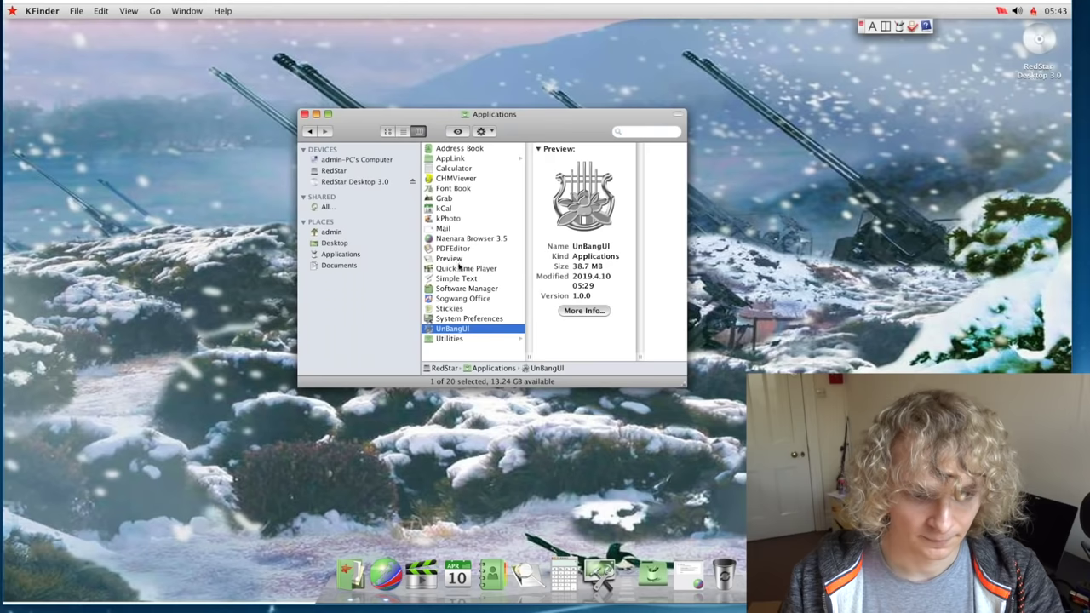
left_click(451, 291)
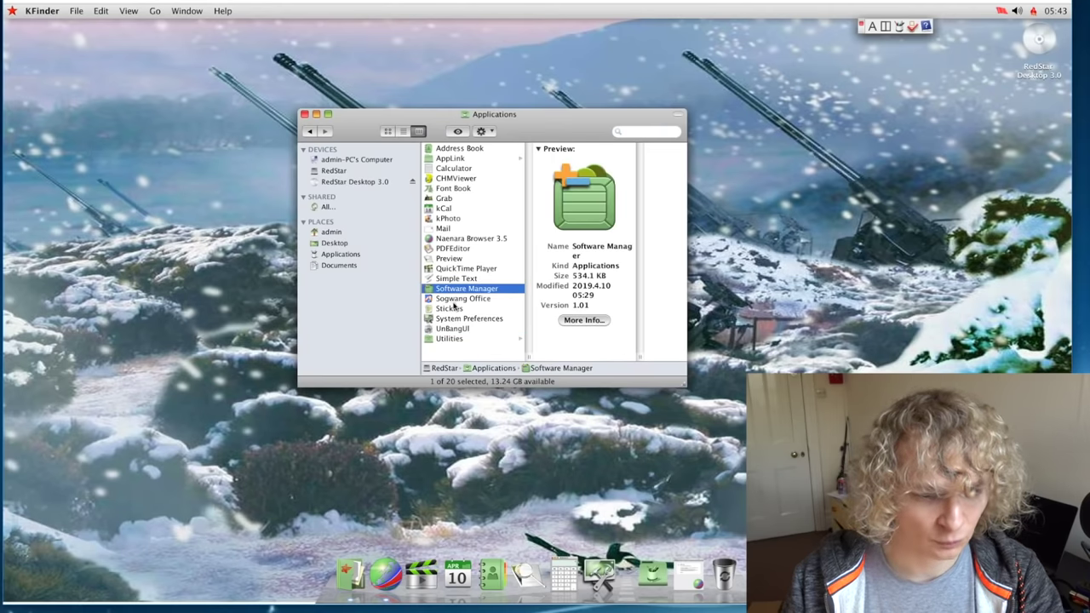
double_click(453, 301)
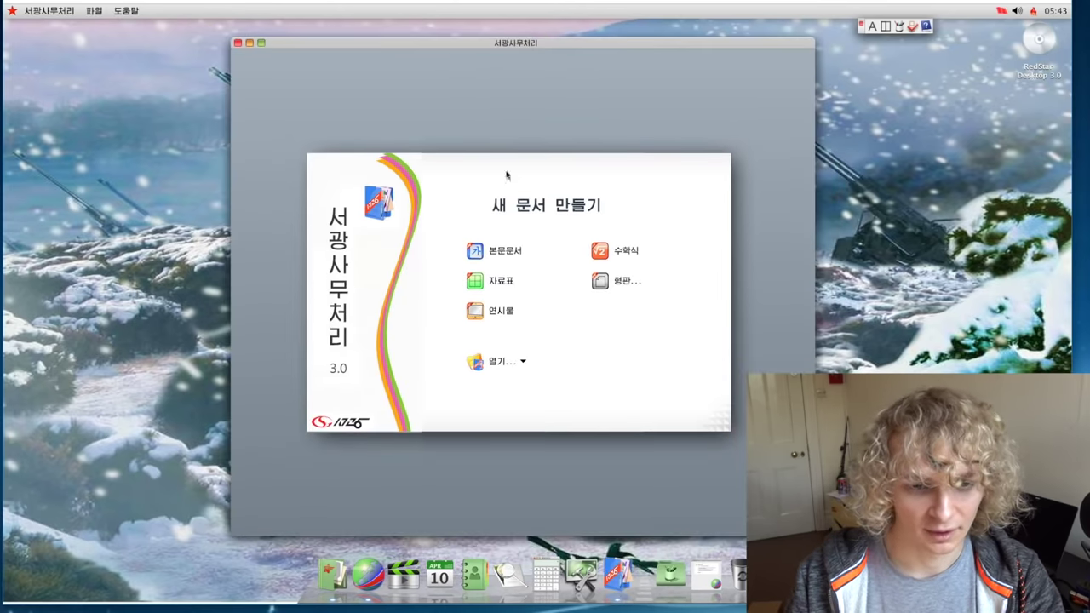
left_click(503, 253)
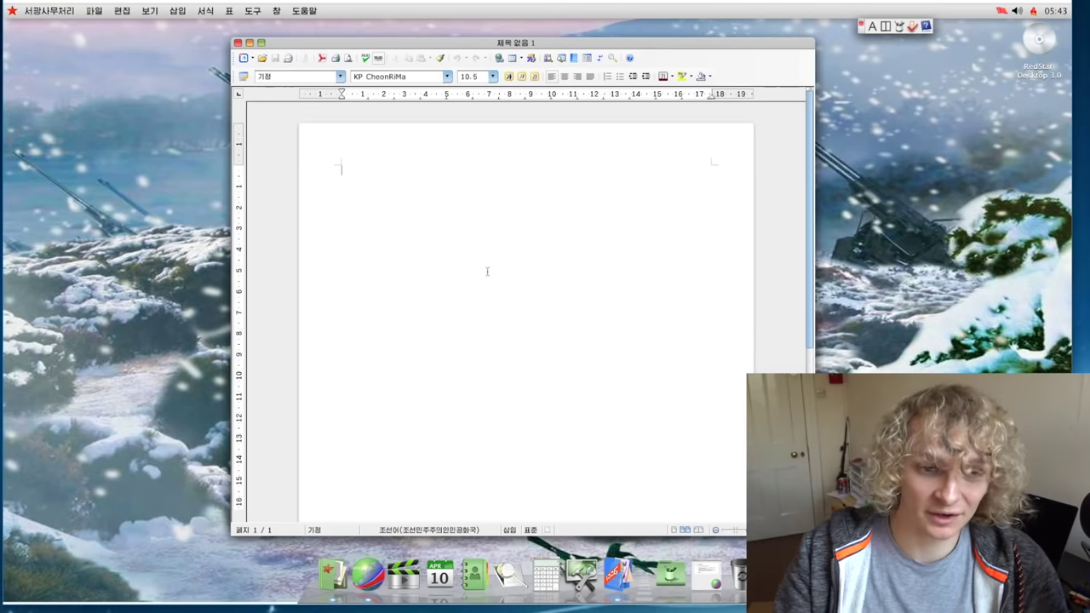
left_click(448, 76)
left_click(486, 168)
Step: Type and erase test text, then quit Sogwang Office without saving
type("hjgjhb")
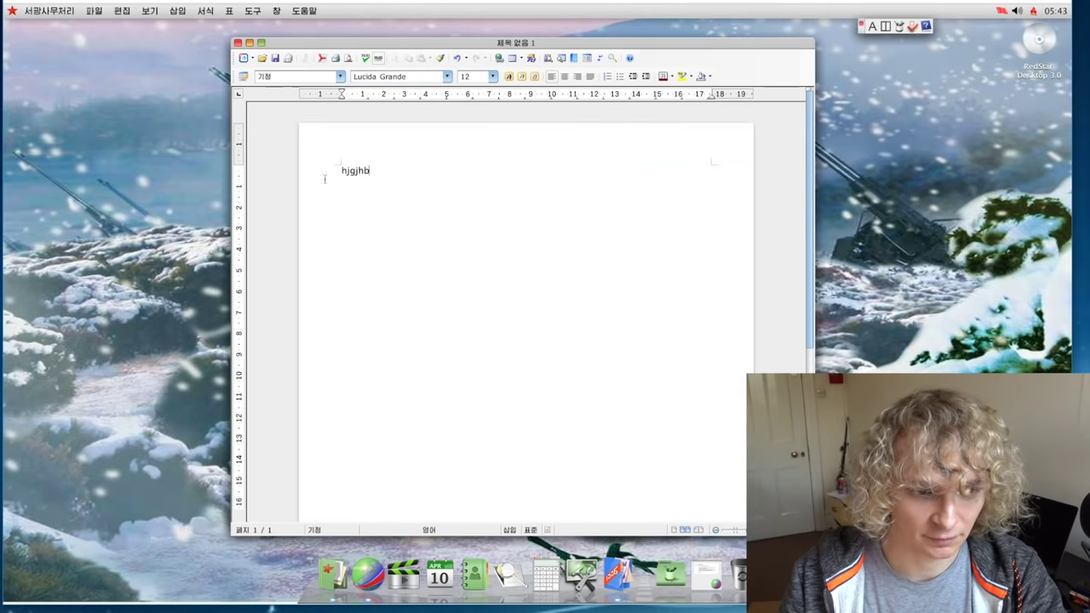
key("BackSpace")
key("BackSpace")
key("BackSpace")
key("BackSpace")
key("BackSpace")
key("BackSpace")
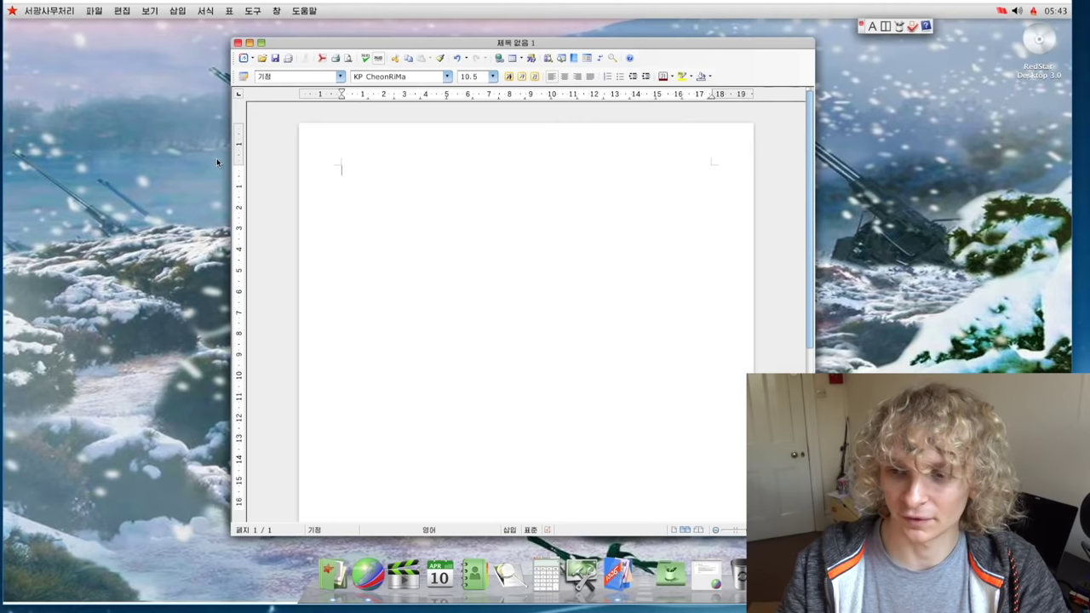
left_click(53, 11)
left_click(57, 103)
left_click(494, 324)
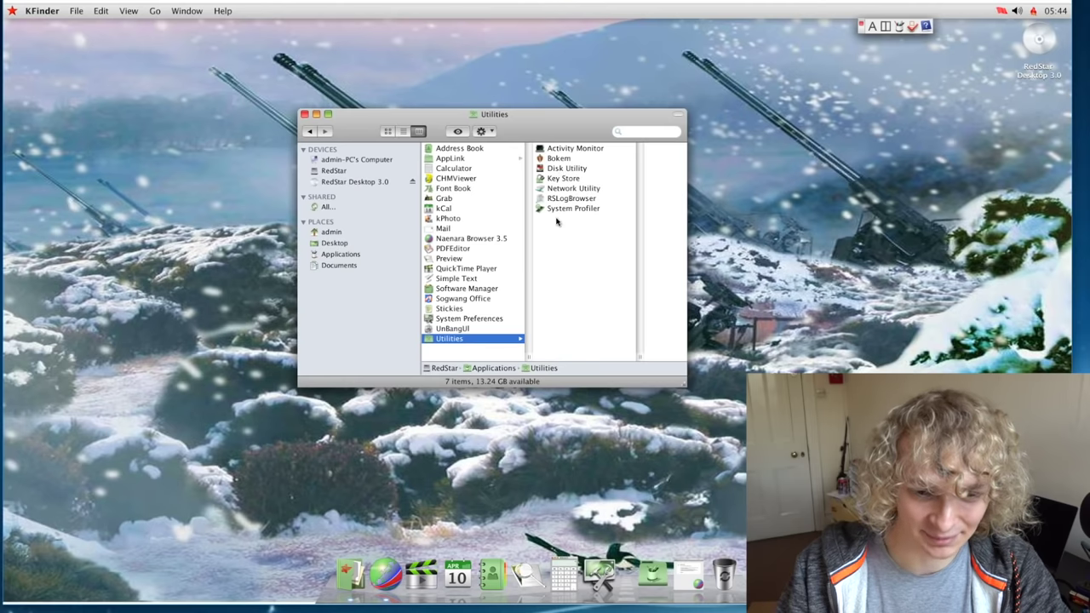
Step: Launch Bokem from Utilities, dismiss its root-required error, and select Naenara Browser 3.5 in Applications
left_click(562, 208)
left_click(509, 197)
left_click(513, 168)
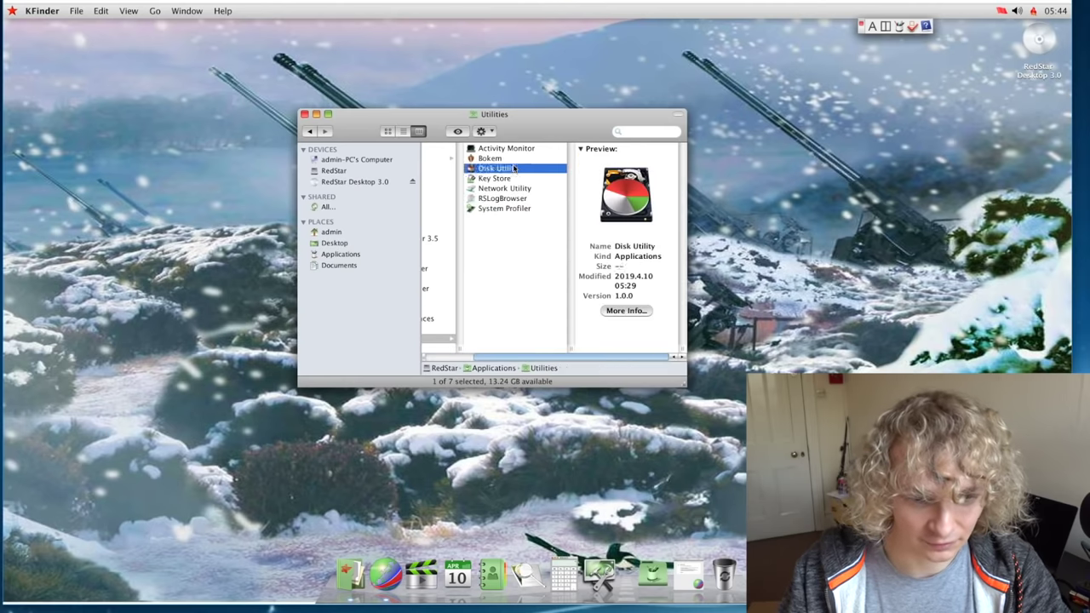
double_click(511, 159)
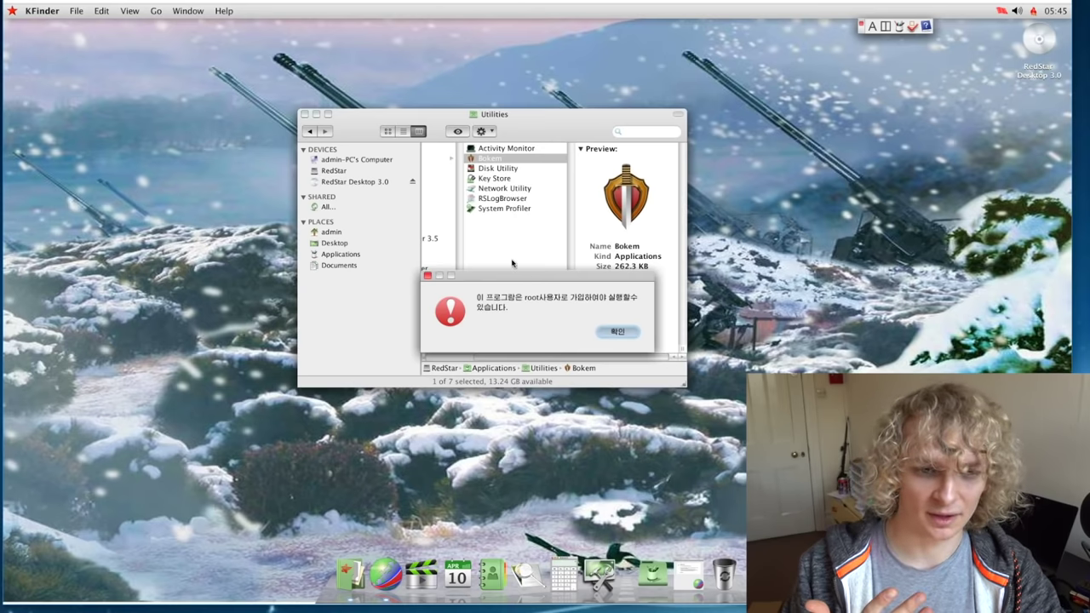
left_click(620, 334)
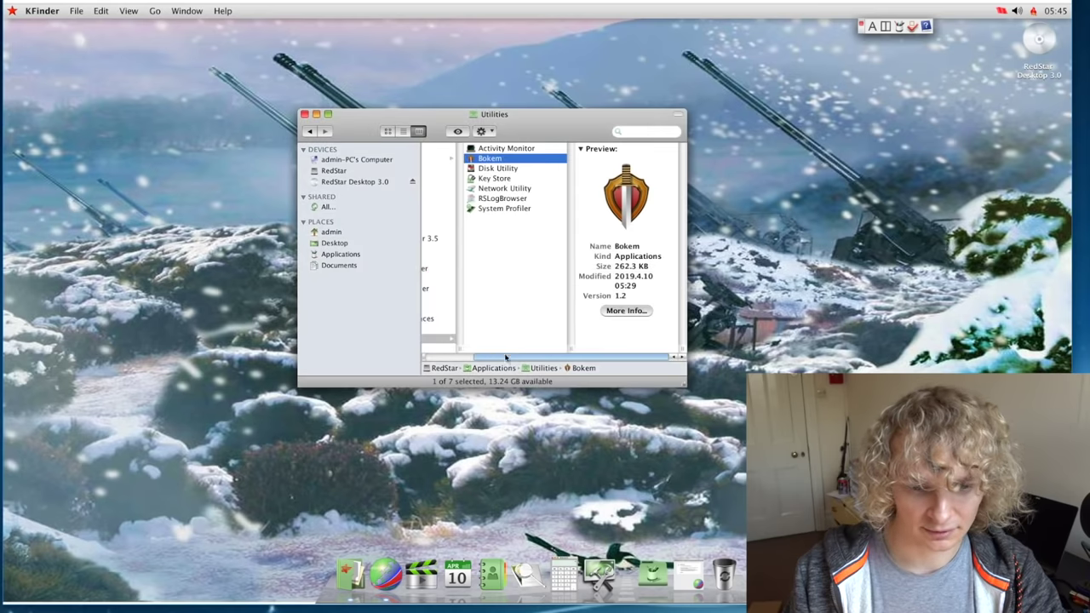
left_click_drag(507, 357, 458, 368)
left_click(469, 239)
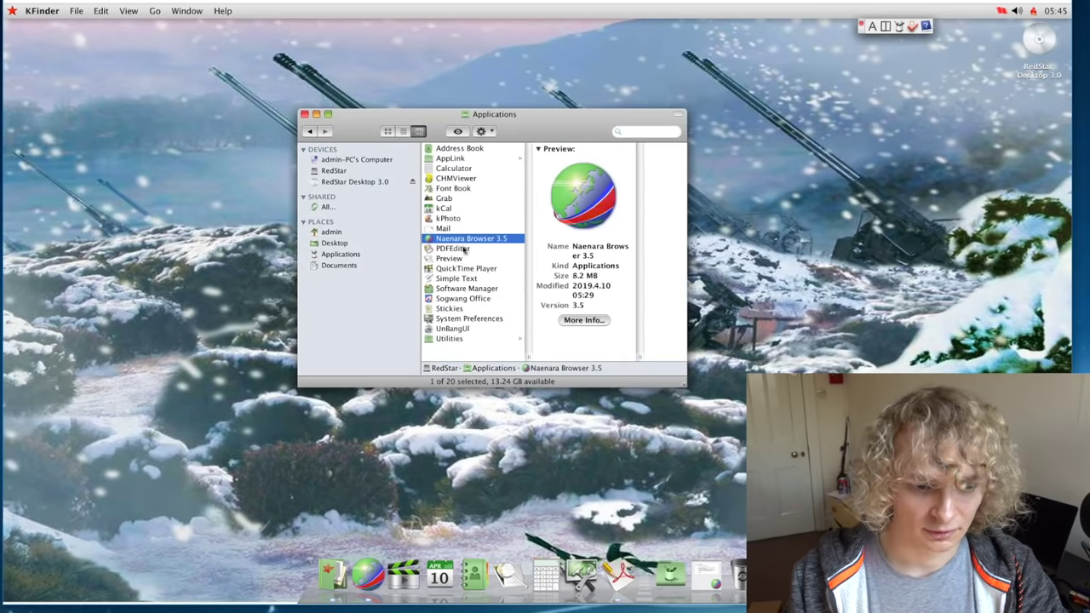
Step: Launch Naenara Browser, try loading google.com (server not found), and move it lower left
left_click(368, 563)
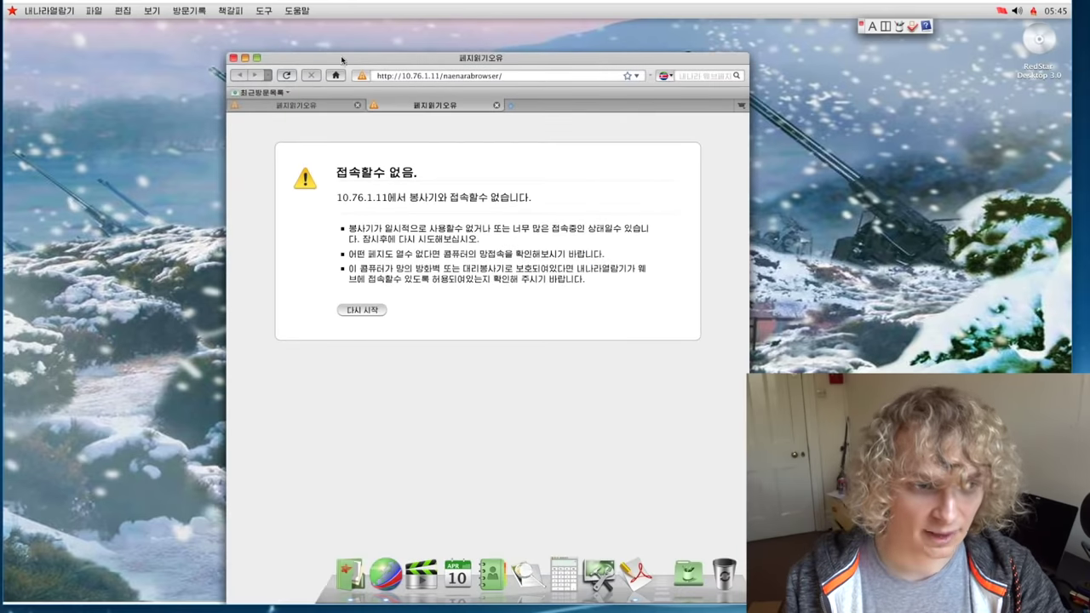
left_click(233, 58)
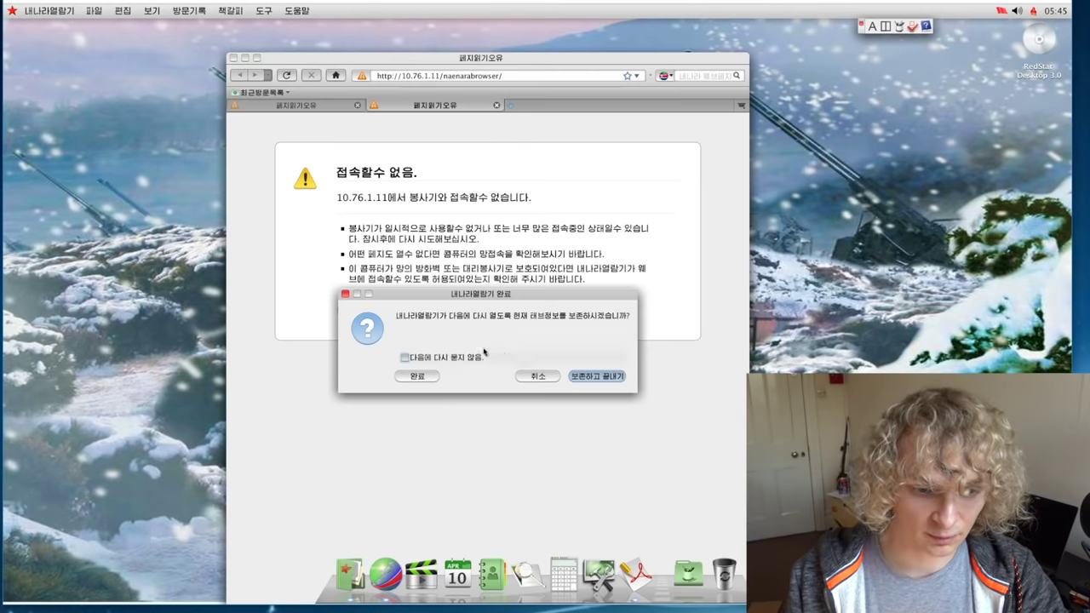
left_click(345, 294)
left_click(410, 76)
type("google.com")
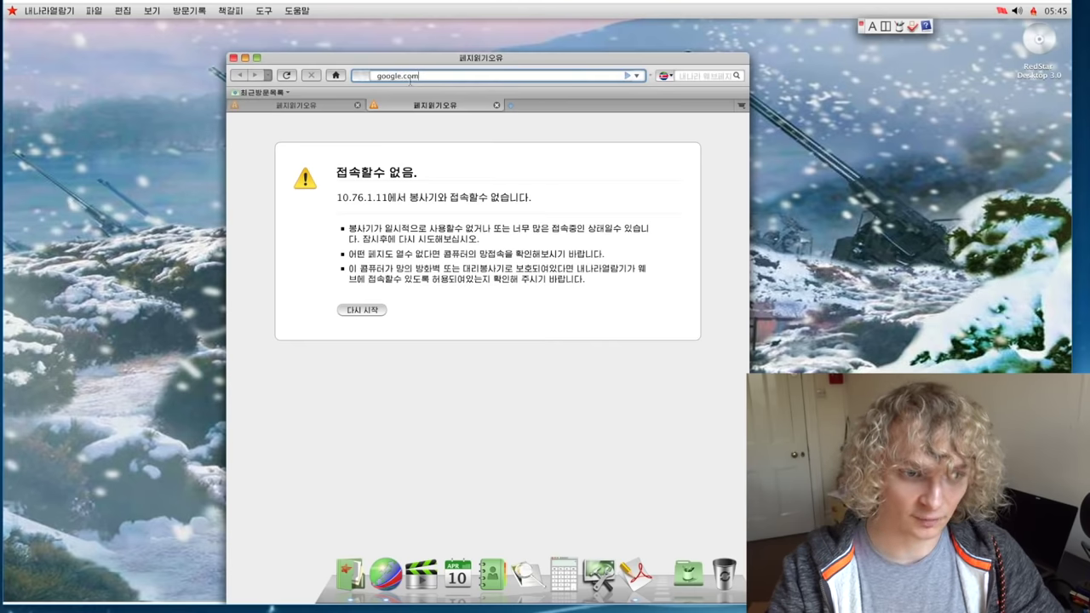
key("Return")
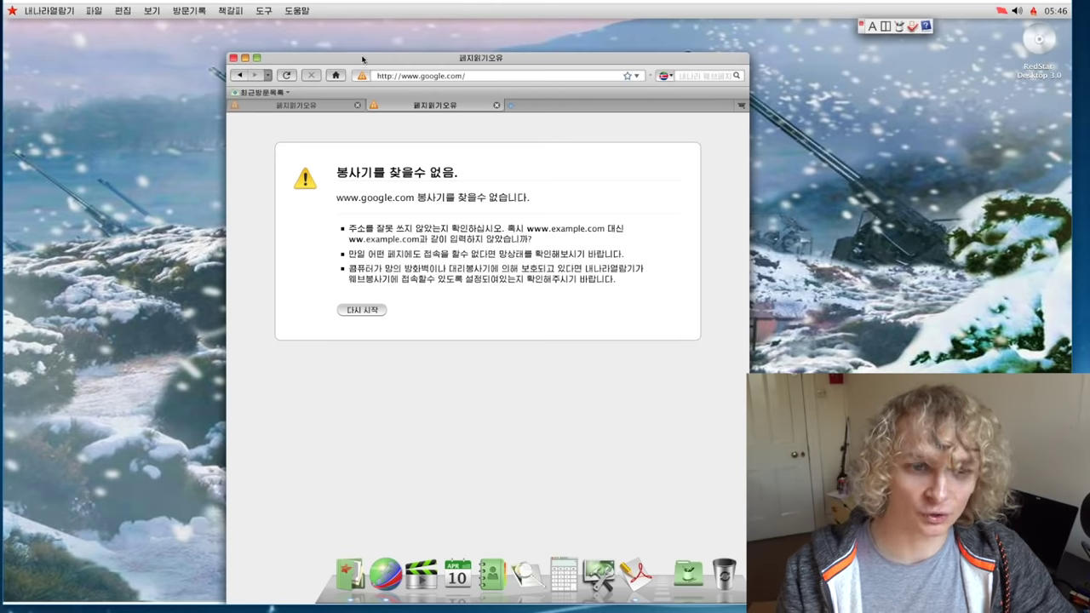
left_click_drag(361, 61, 71, 431)
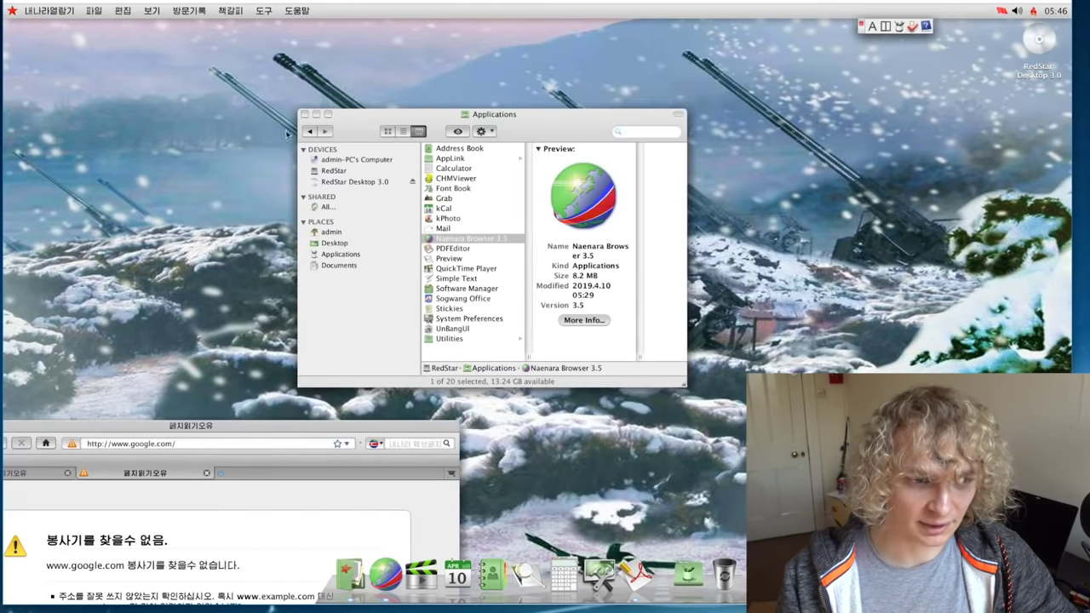
Step: Close Applications, move Terminal aside, centre the browser, and load google.com
left_click(304, 113)
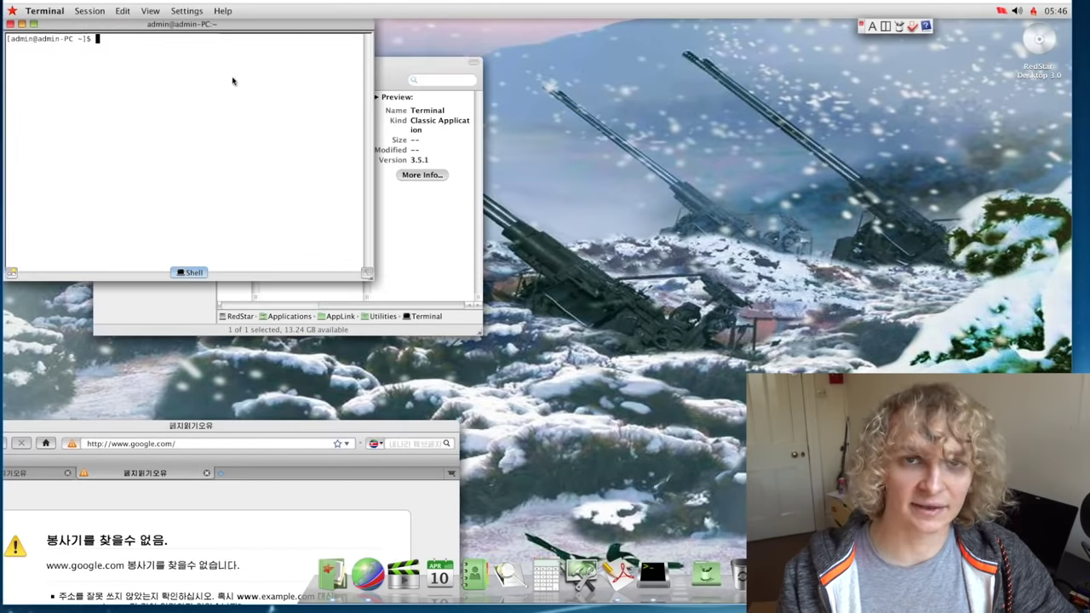
left_click_drag(344, 68, 461, 153)
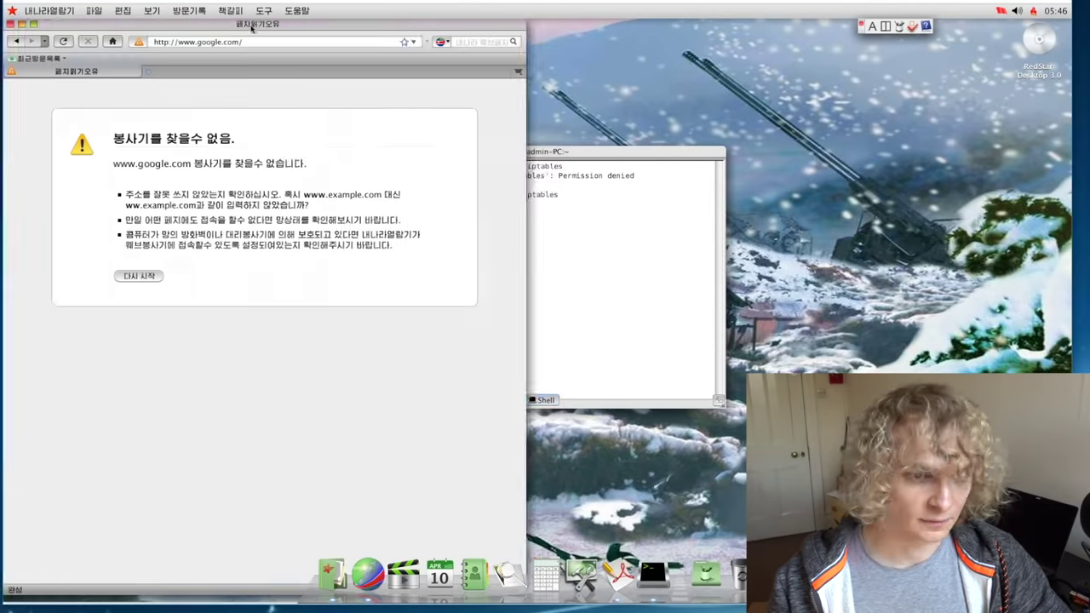
left_click_drag(248, 26, 580, 60)
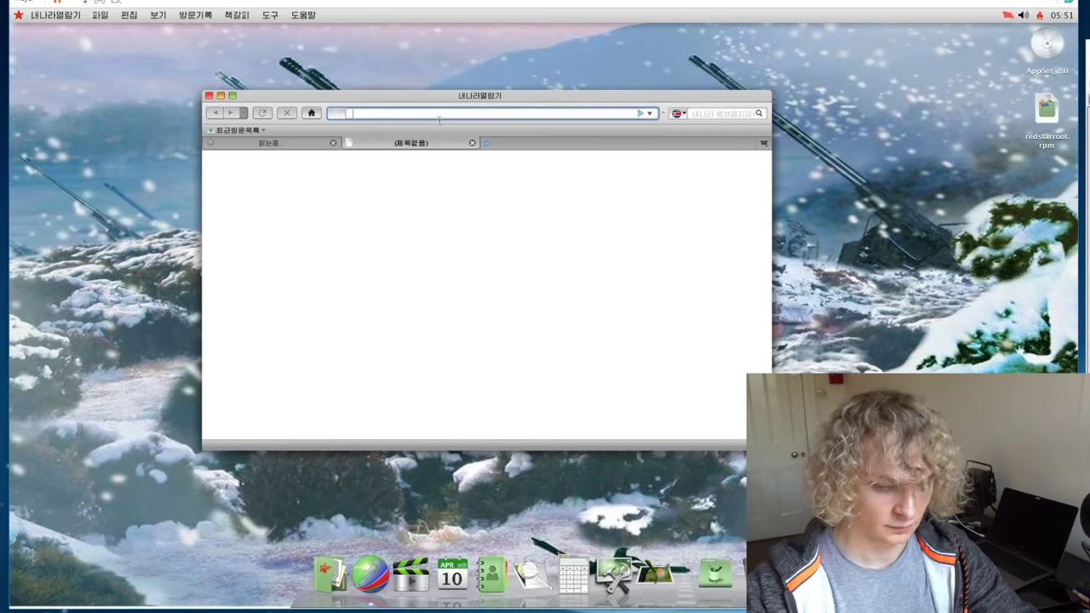
type("google.com")
key("Return")
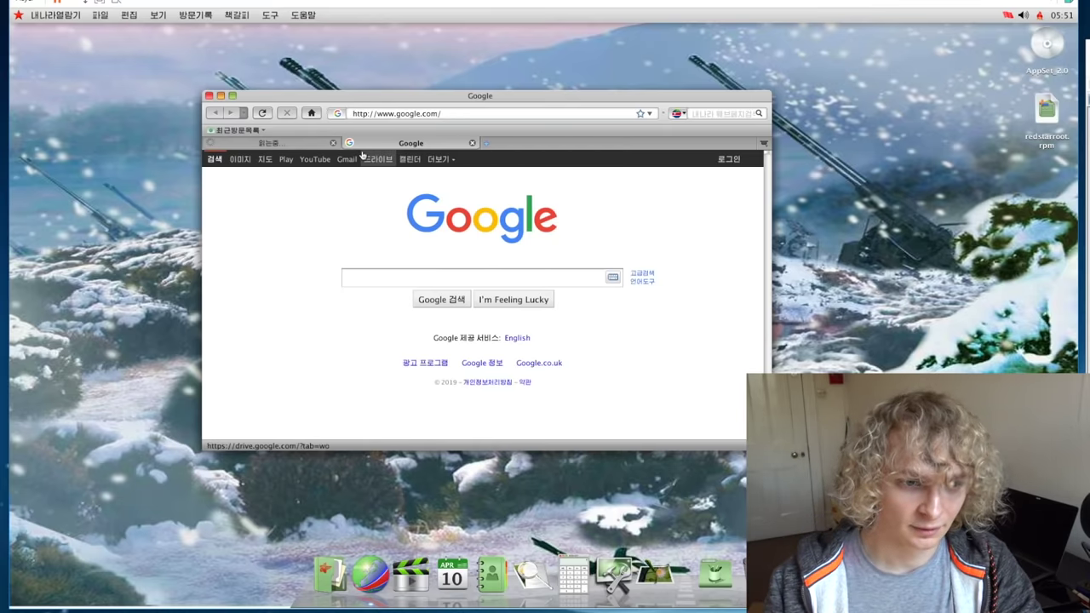
Step: Search Google for 'what browser am i using' and open the whatsmybrowser.org result
left_click(333, 142)
left_click(360, 281)
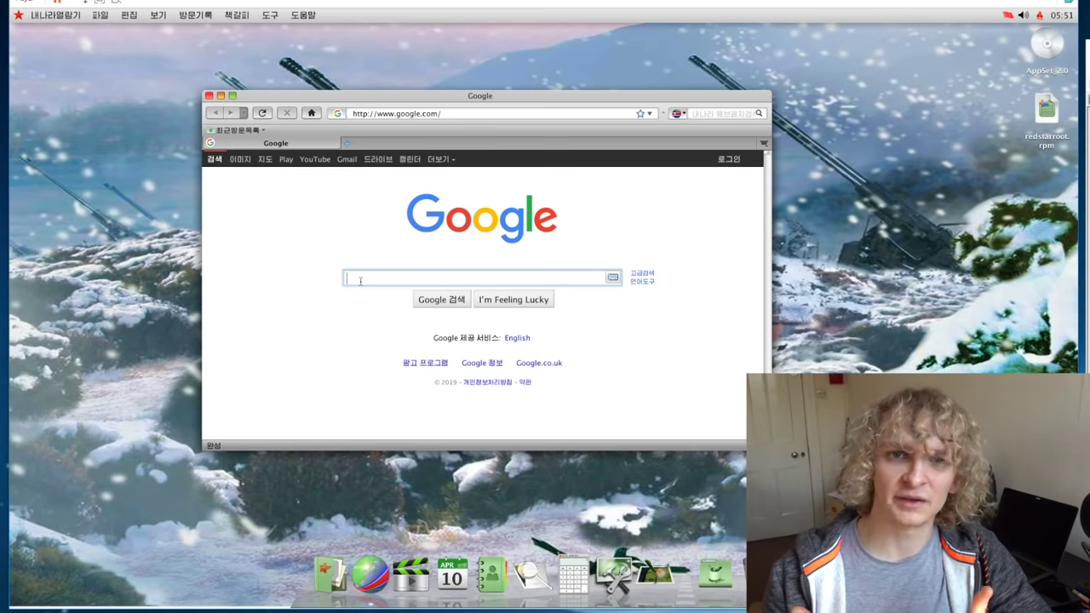
type("what browser am mi")
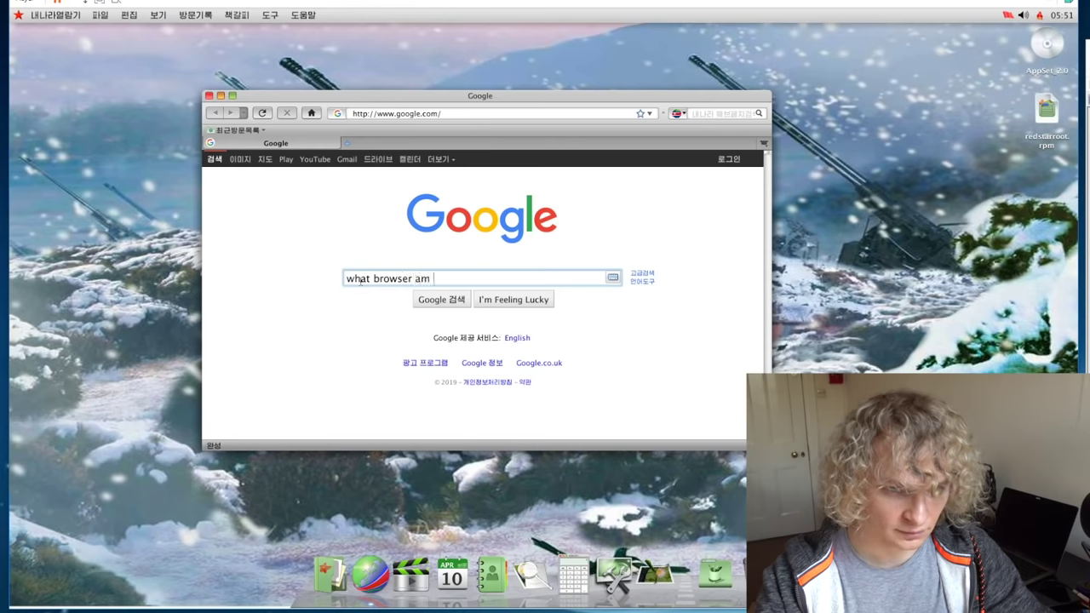
key("BackSpace")
key("BackSpace")
type("i using")
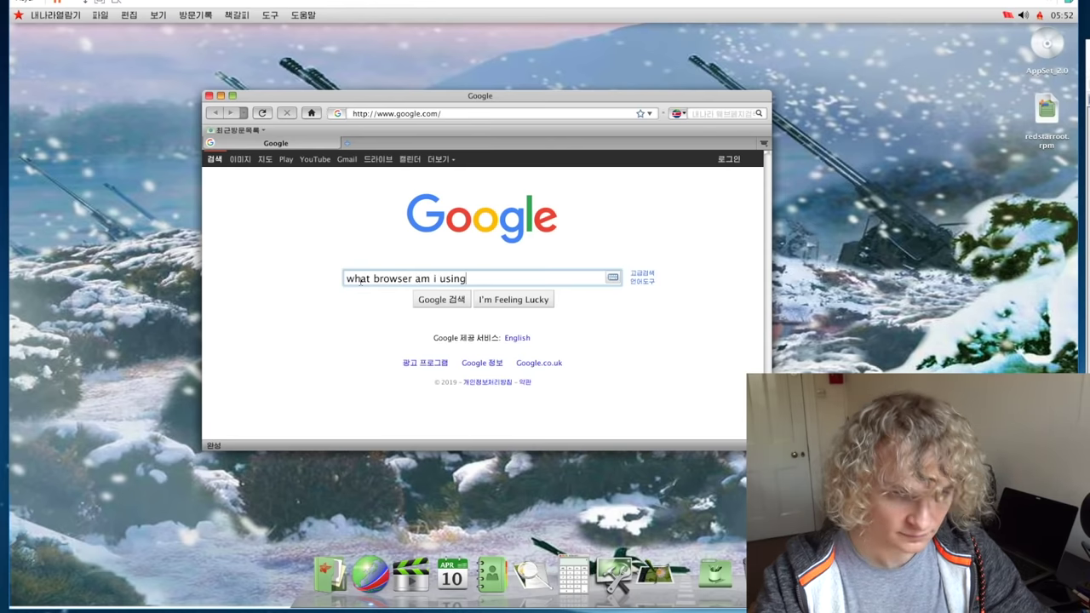
key("Return")
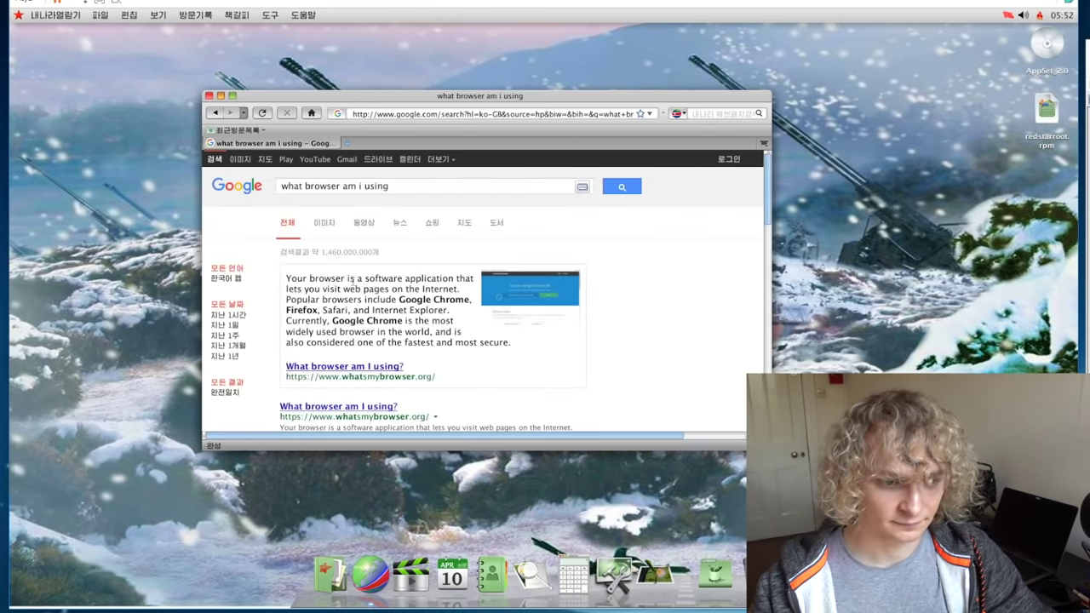
scroll(354, 284, "down", 1)
left_click(358, 333)
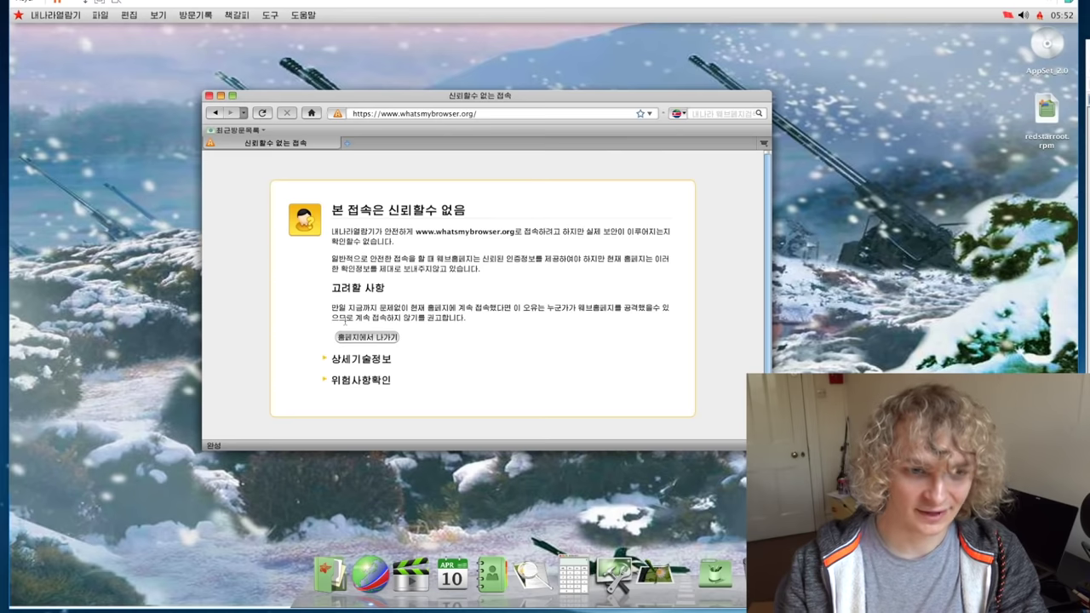
Step: Retry whatsmybrowser.org, then go back to the results and open the thismachine.info link
left_click(357, 113)
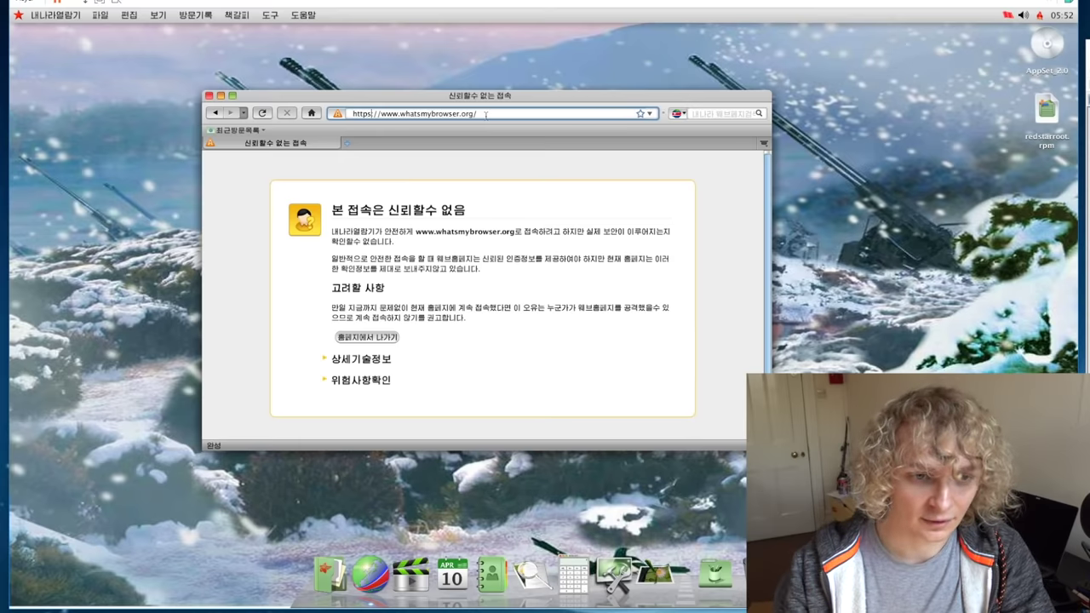
key("Return")
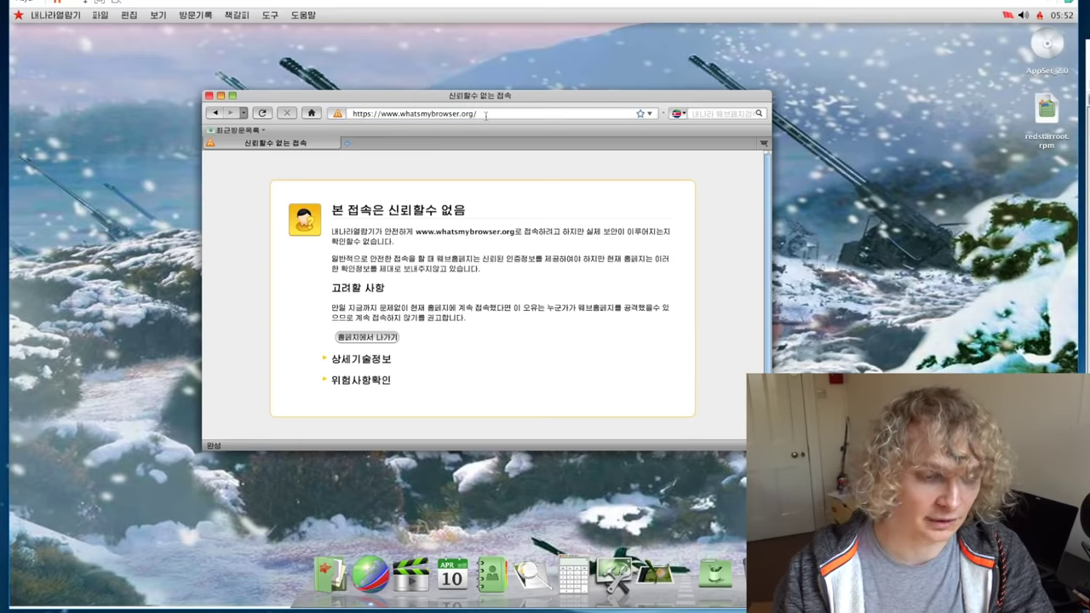
left_click(217, 114)
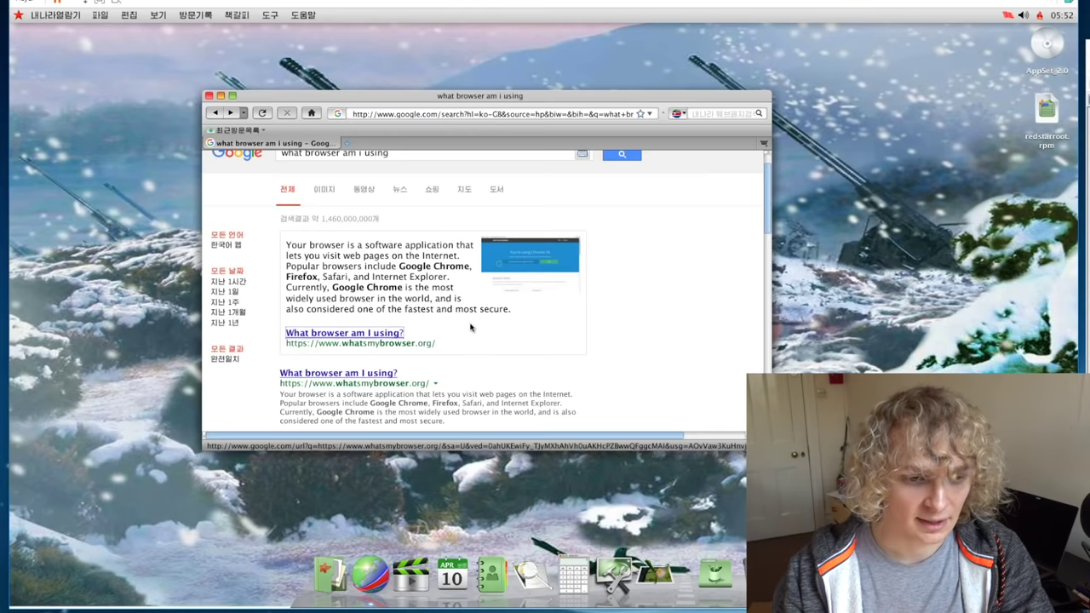
scroll(470, 328, "down", 1)
scroll(422, 344, "down", 2)
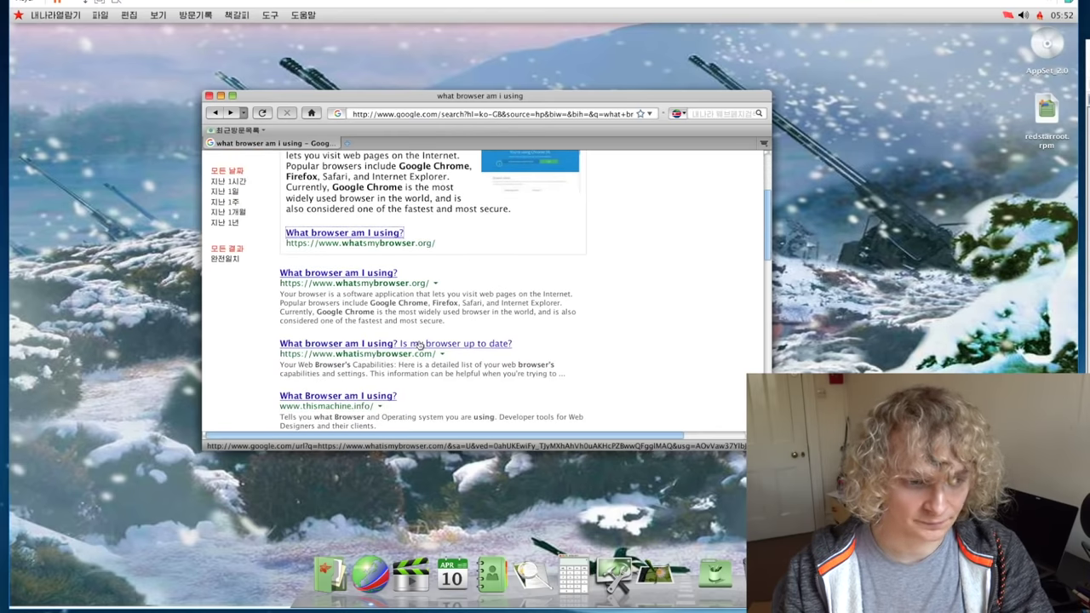
scroll(418, 344, "down", 1)
left_click(389, 364)
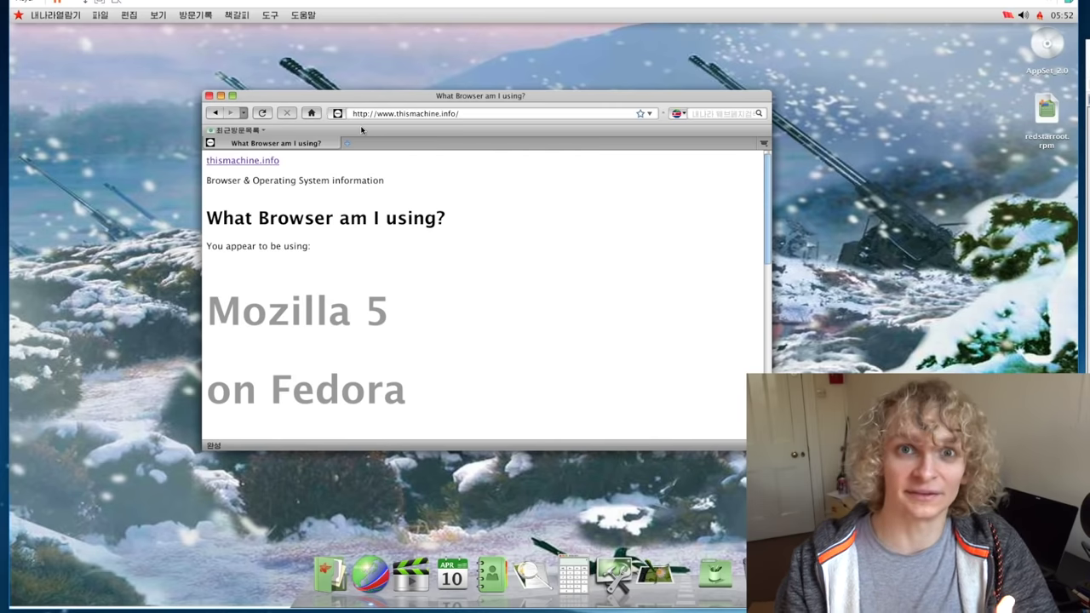
Step: Scroll to the user agent string and highlight 'Mozilla 5' and 'on Fedora'
scroll(405, 213, "down", 2)
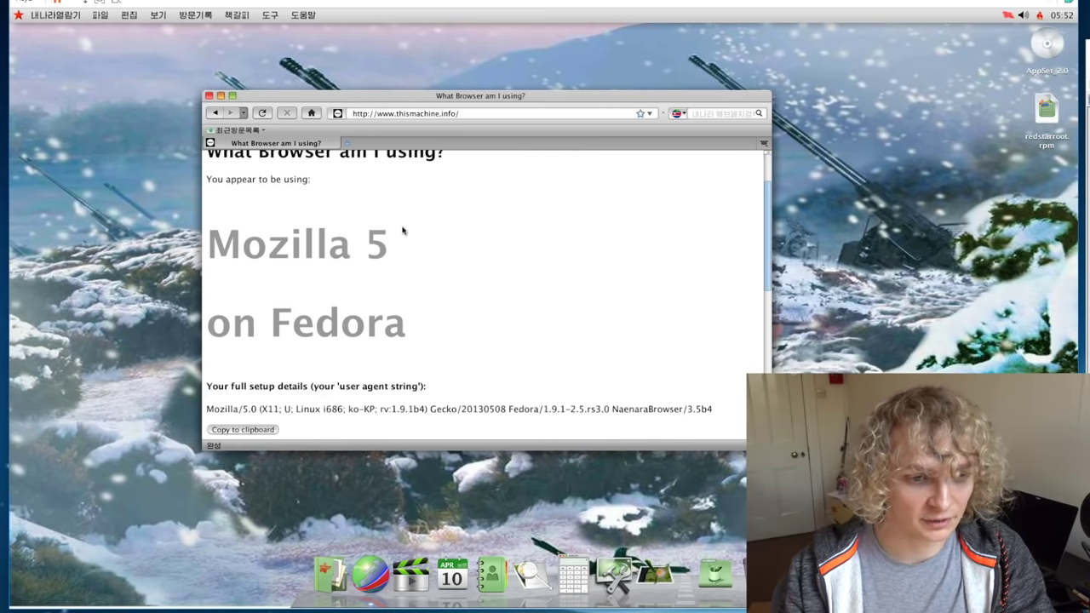
left_click_drag(407, 256, 176, 265)
left_click_drag(453, 335, 201, 338)
left_click(201, 338)
scroll(379, 319, "down", 1)
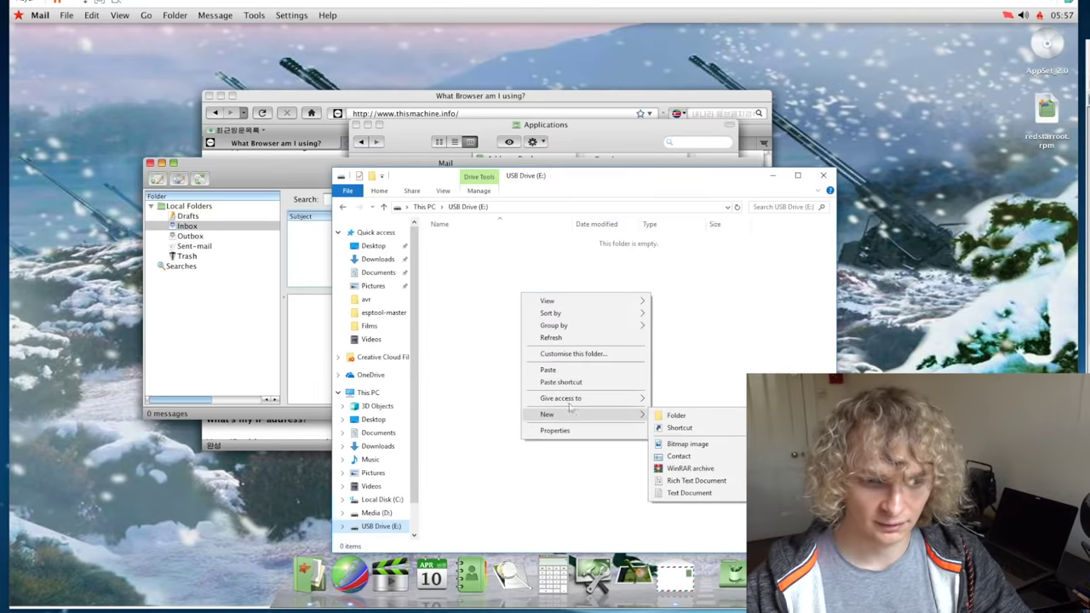
Step: Paste the original PNG onto USB Drive (E:) and preview it in Photos
left_click(557, 370)
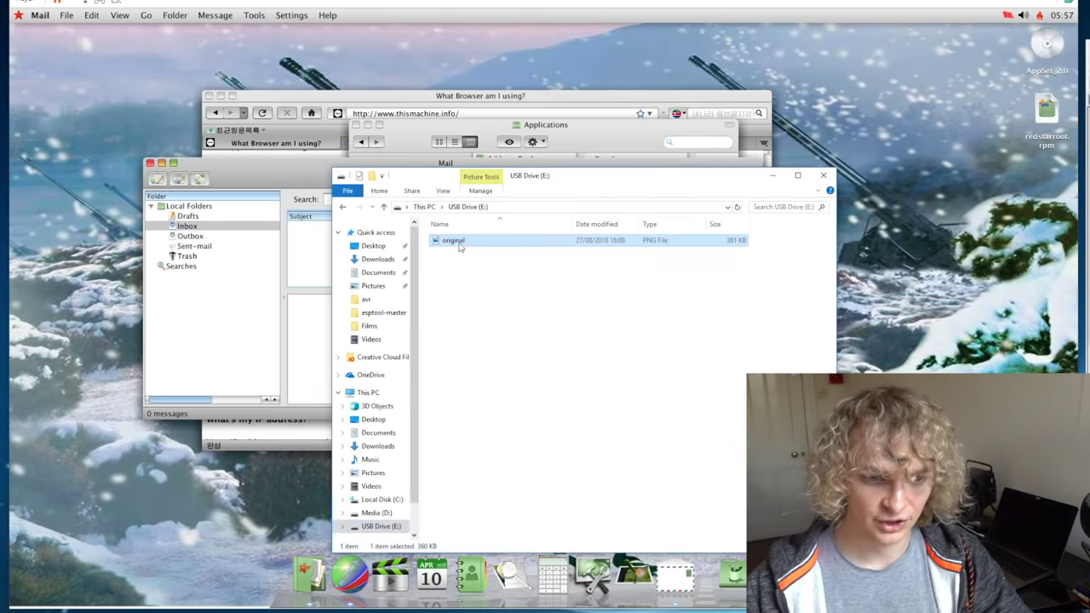
double_click(458, 243)
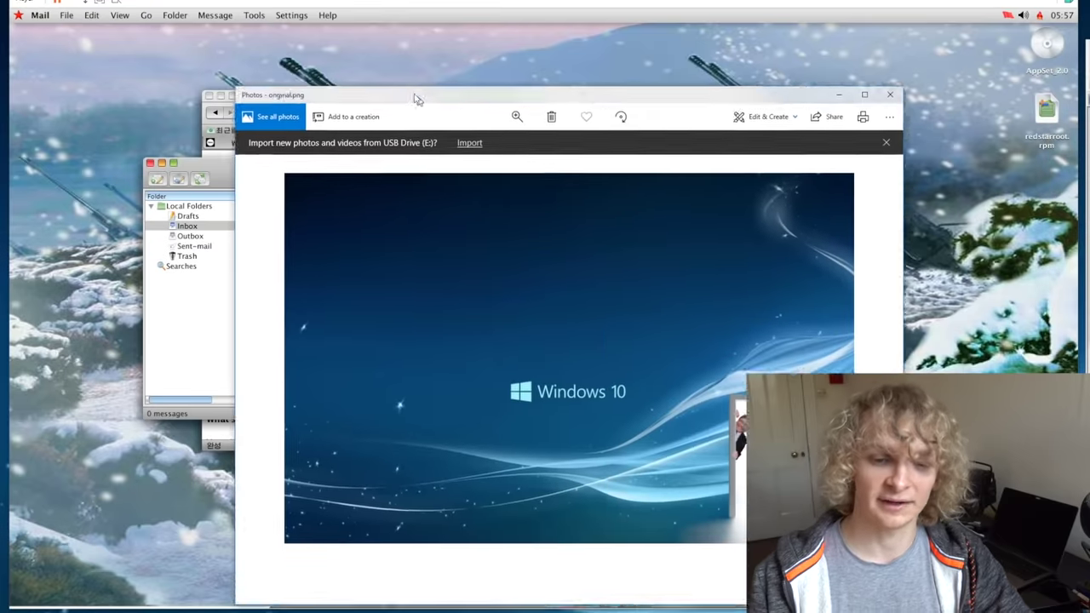
left_click_drag(414, 97, 400, 48)
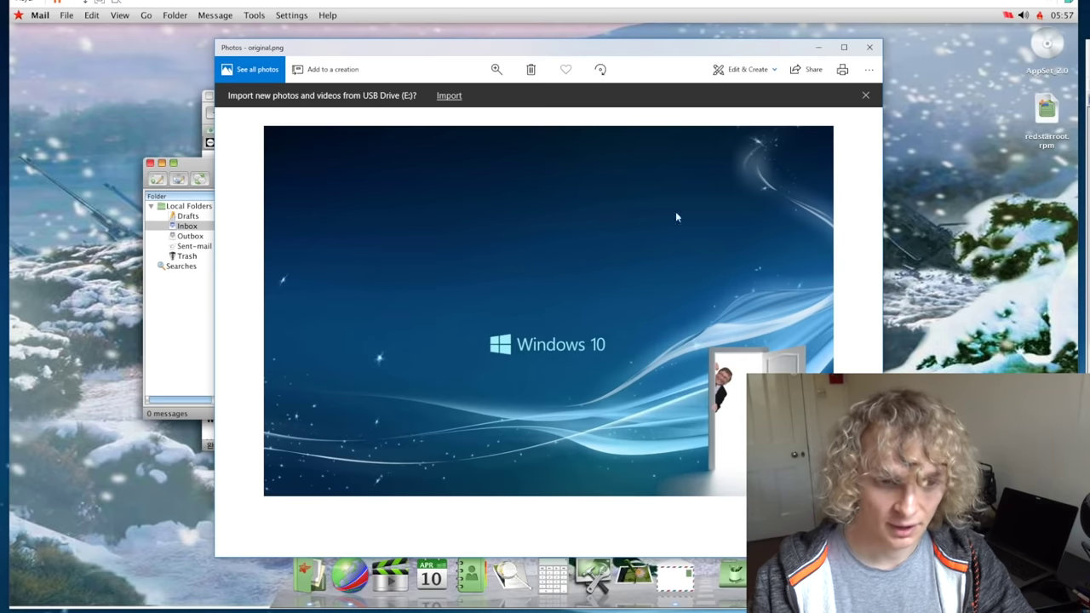
left_click(865, 50)
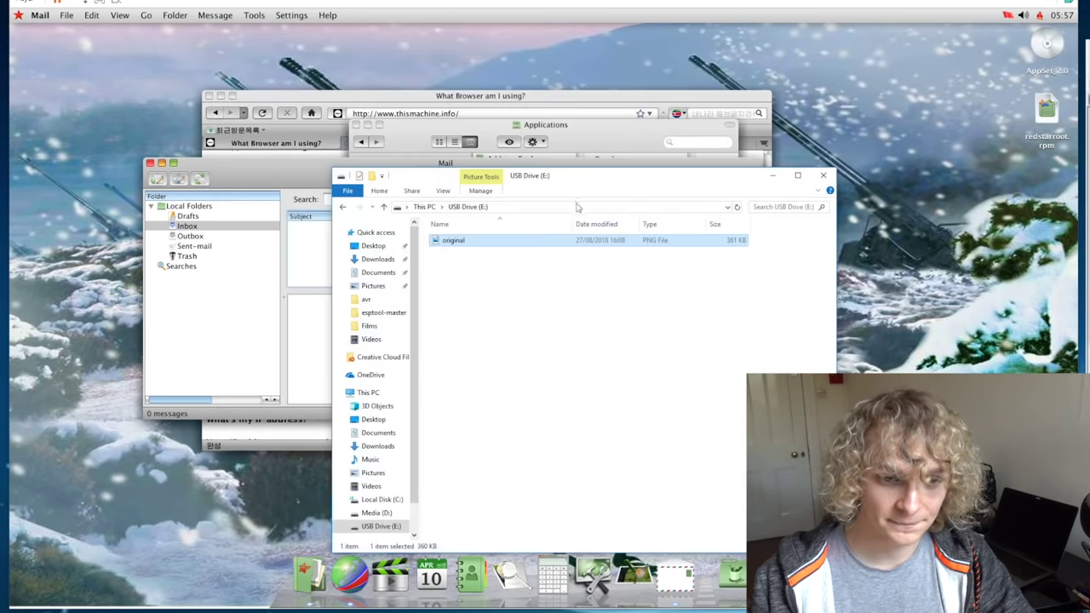
Step: Rename the original image to nk and close the drive window
right_click(455, 244)
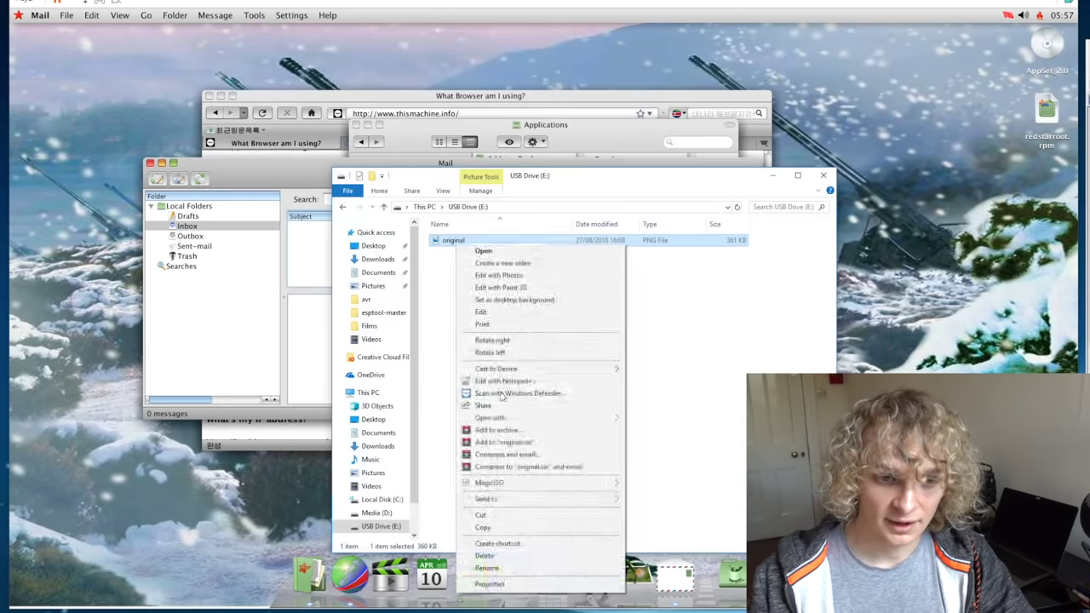
left_click(502, 568)
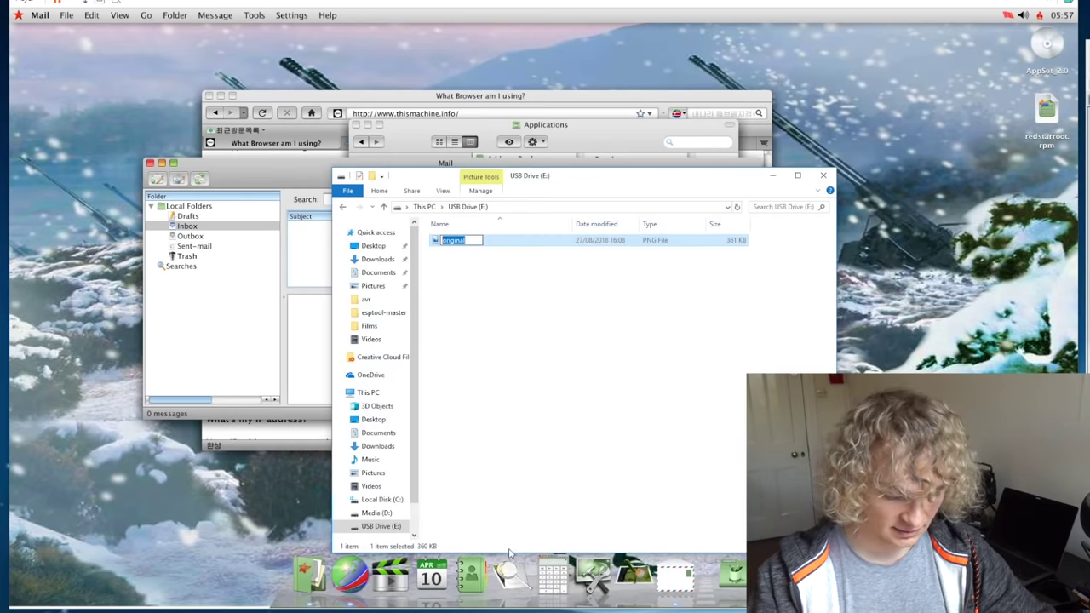
type("nk")
key("Return")
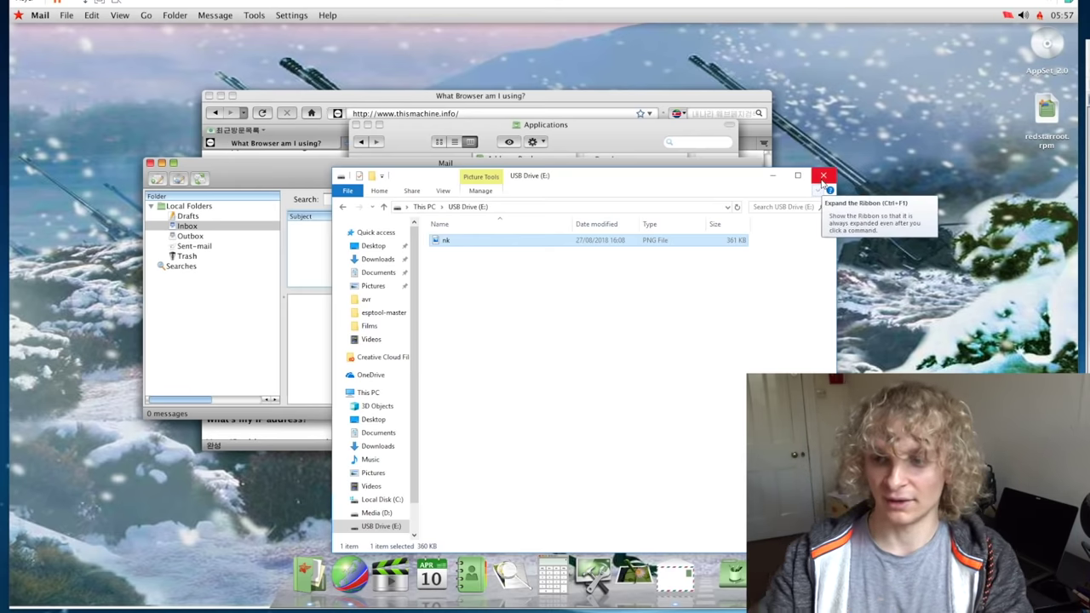
left_click(823, 178)
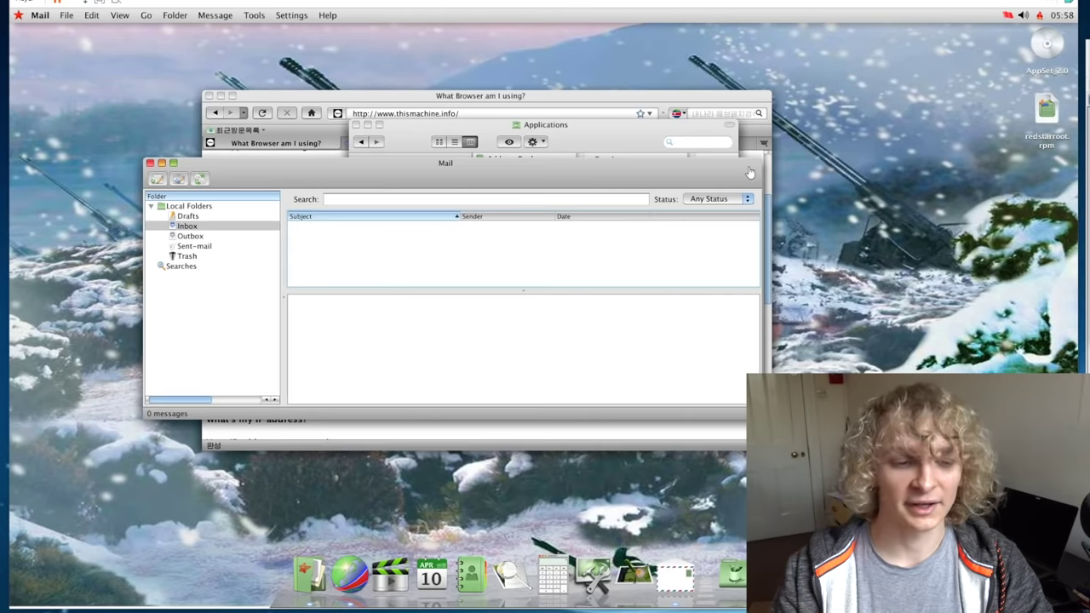
Step: Connect the Verbatim STORE N GO drive via Removable Devices, confirm, and close guest Mail
left_click(24, 3)
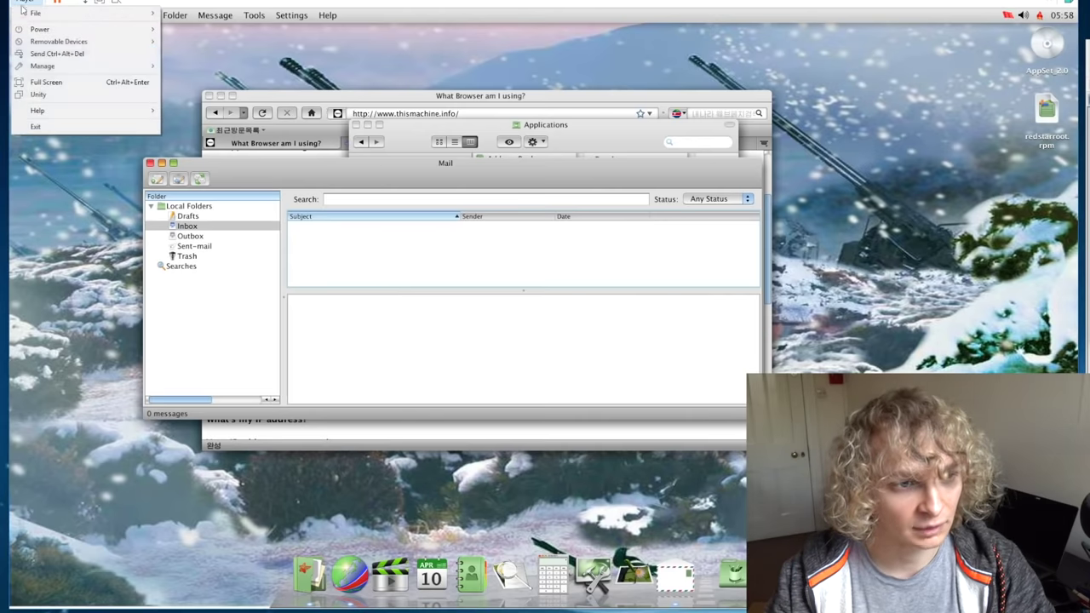
mouse_move(59, 41)
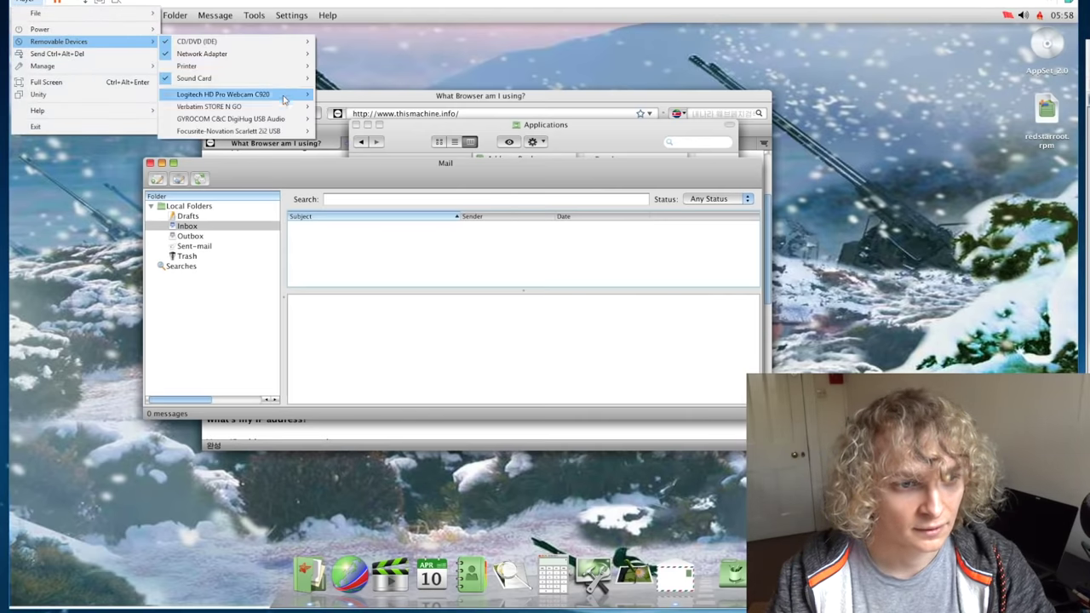
left_click(365, 109)
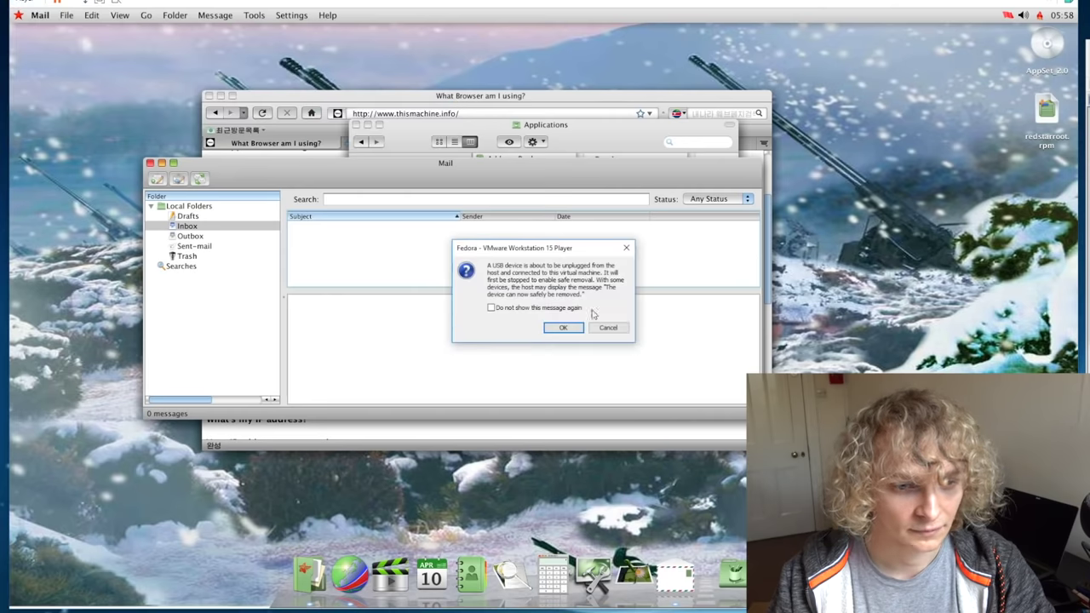
left_click(563, 327)
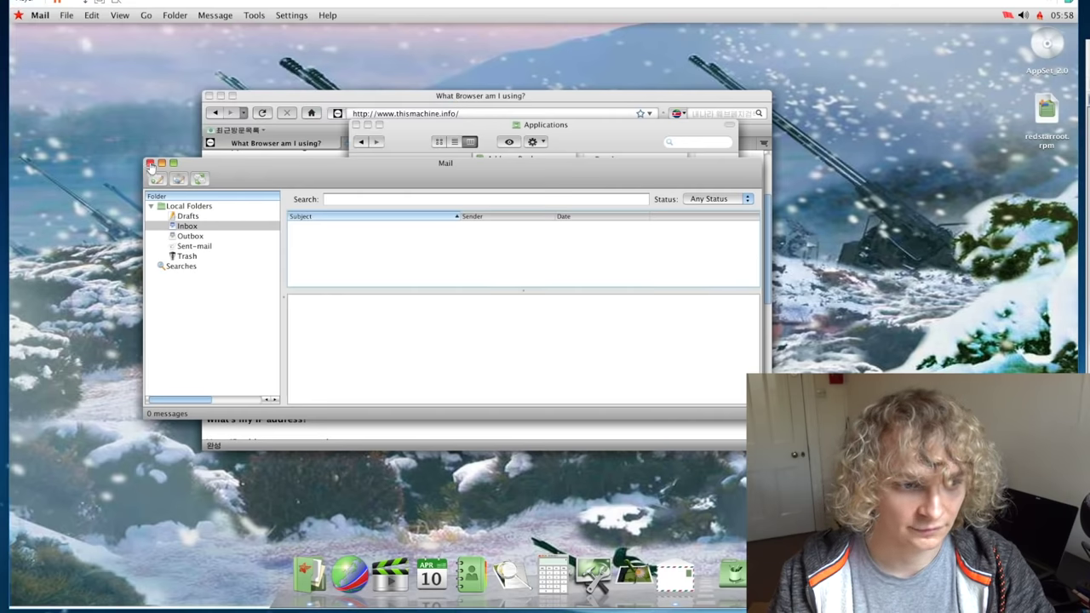
left_click(151, 165)
Step: Close the Applications and browser windows, then open nk.png from the USB drive and view it
left_click(356, 125)
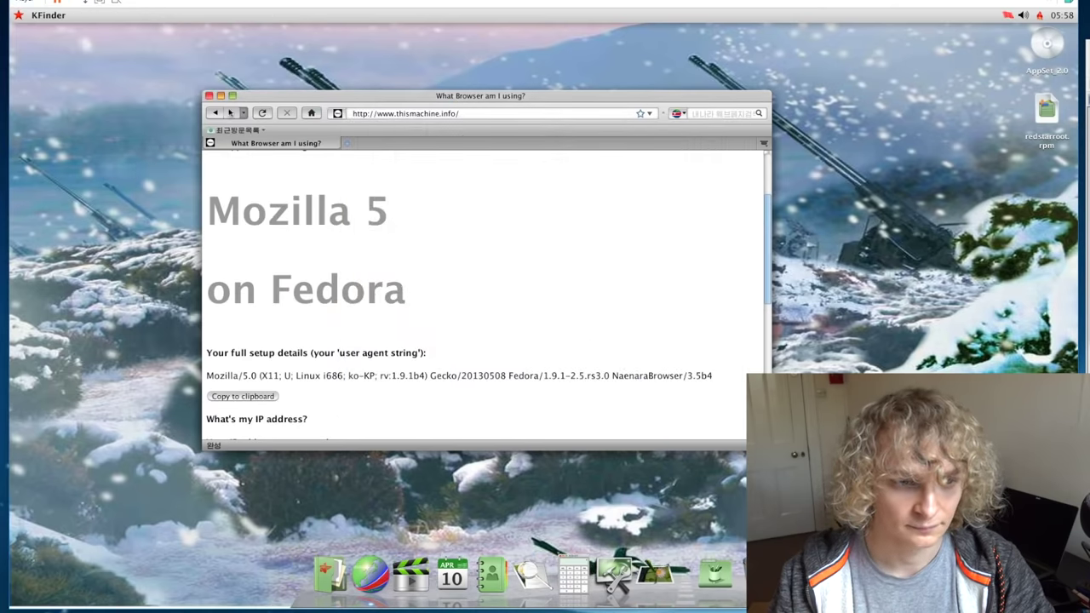
left_click(210, 97)
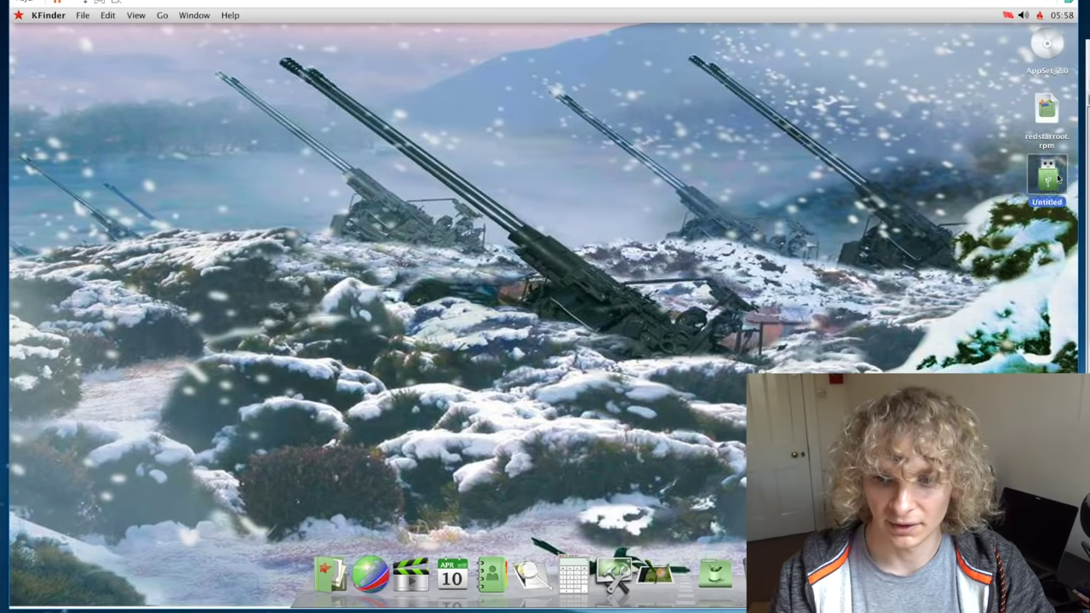
double_click(1049, 182)
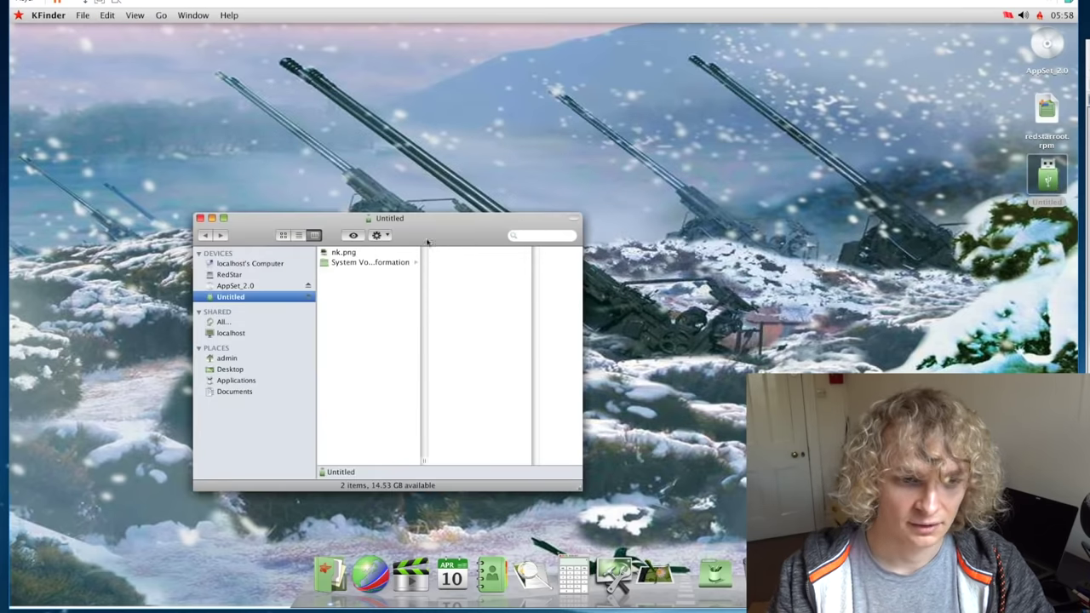
left_click(353, 254)
double_click(355, 255)
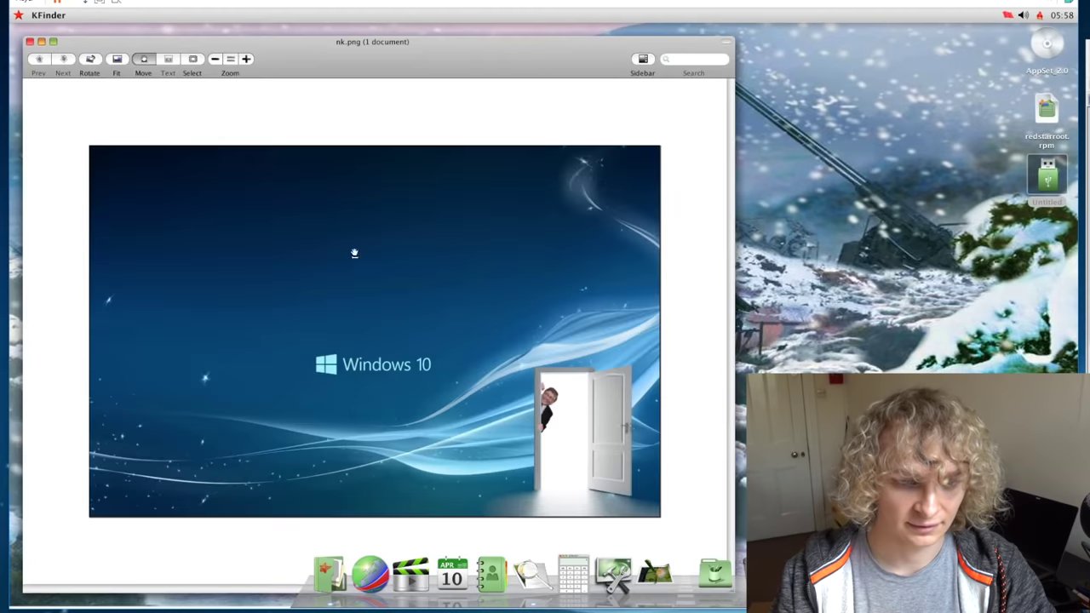
left_click_drag(389, 59, 473, 58)
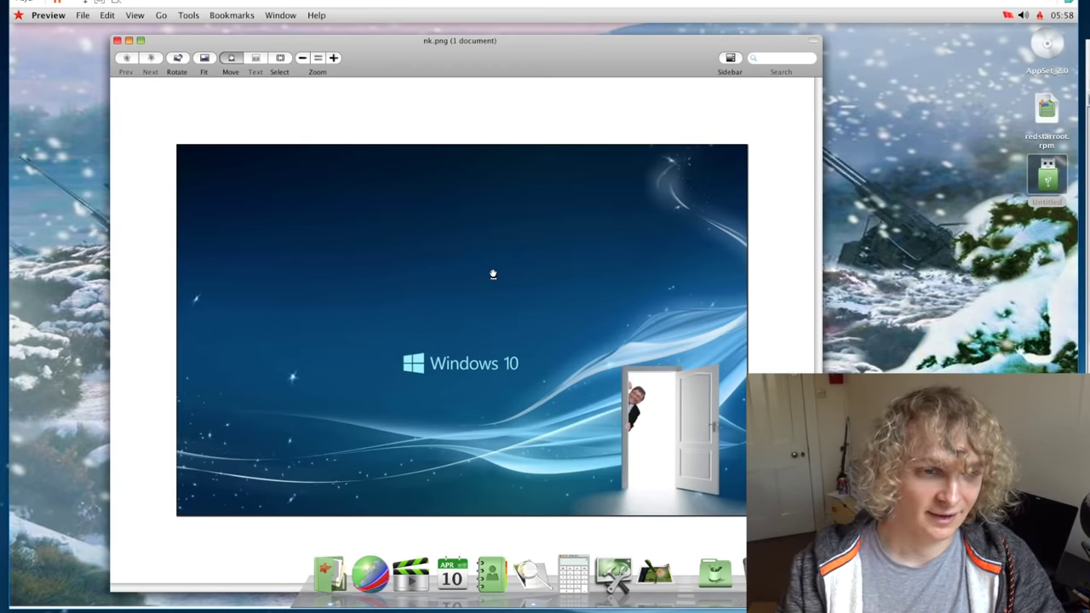
left_click(125, 42)
Step: Disconnect the Verbatim STORE N GO drive from the virtual machine
left_click(25, 3)
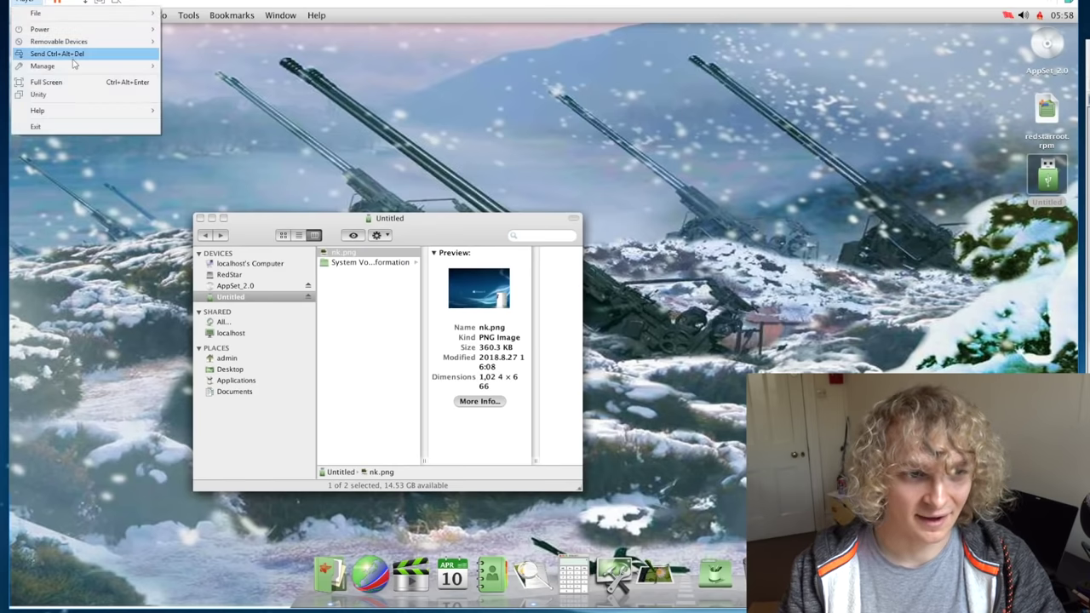
mouse_move(73, 42)
mouse_move(243, 107)
left_click(346, 112)
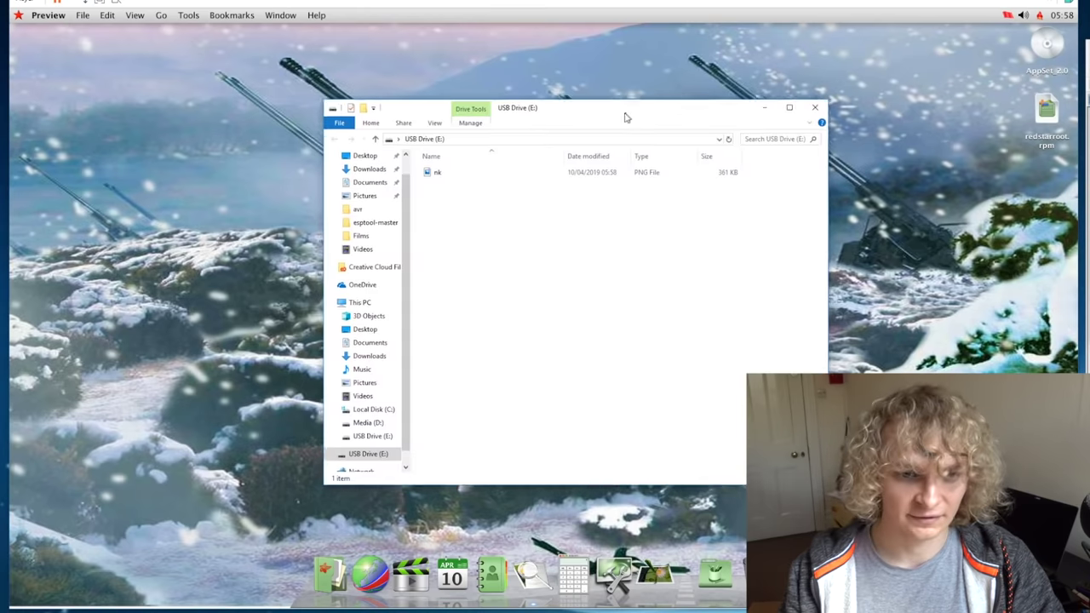
Step: Copy the original PNG onto USB Drive (E:) beside nk and compare the two files
left_click_drag(625, 114, 624, 124)
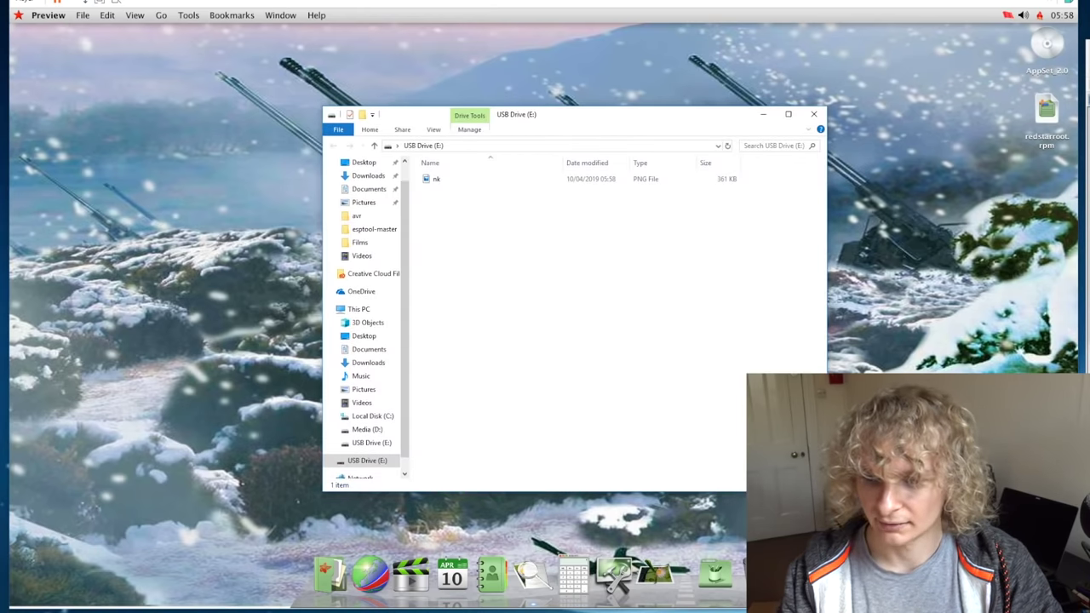
left_click_drag(596, 290, 445, 242)
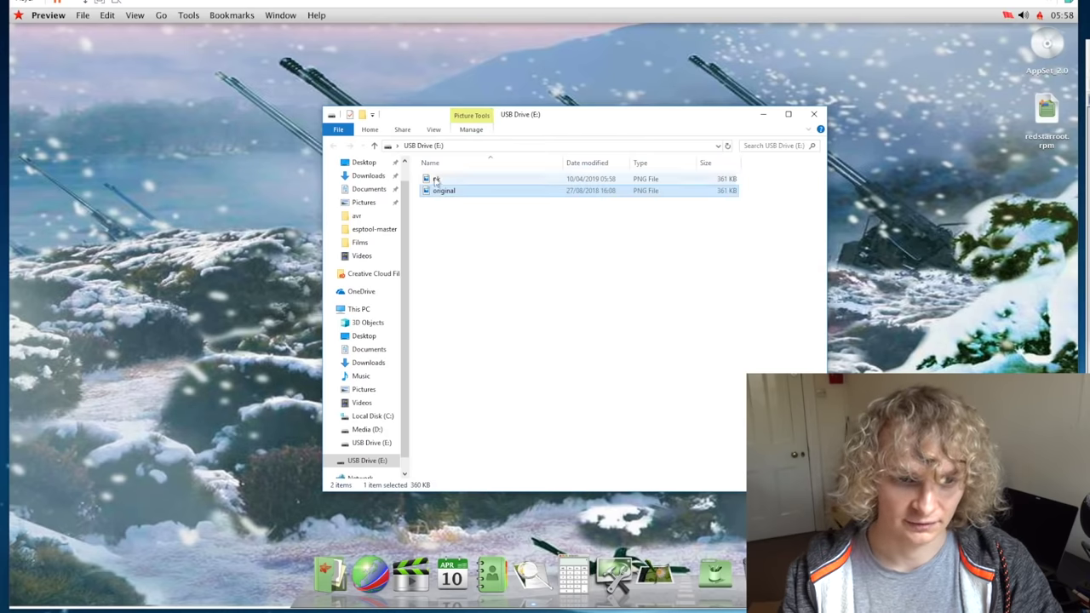
left_click(451, 256)
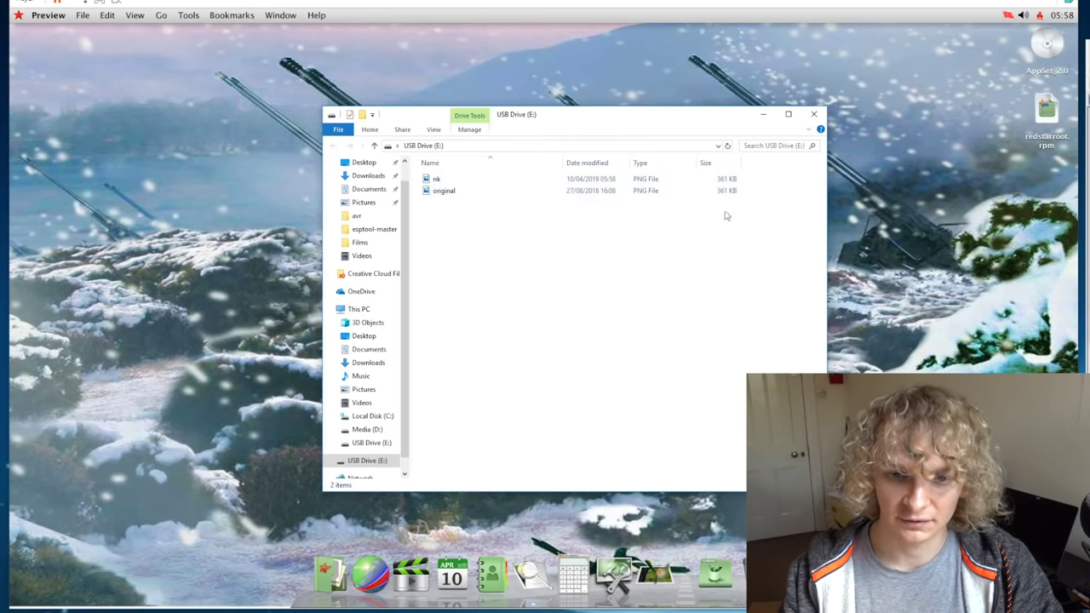
left_click_drag(728, 213, 728, 176)
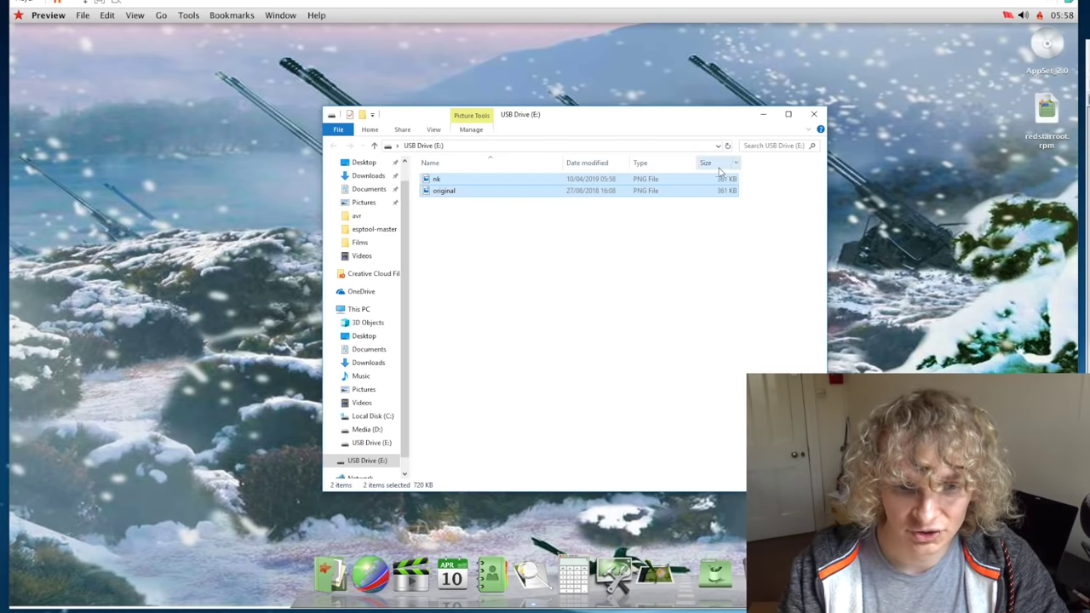
left_click(631, 240)
left_click(581, 183)
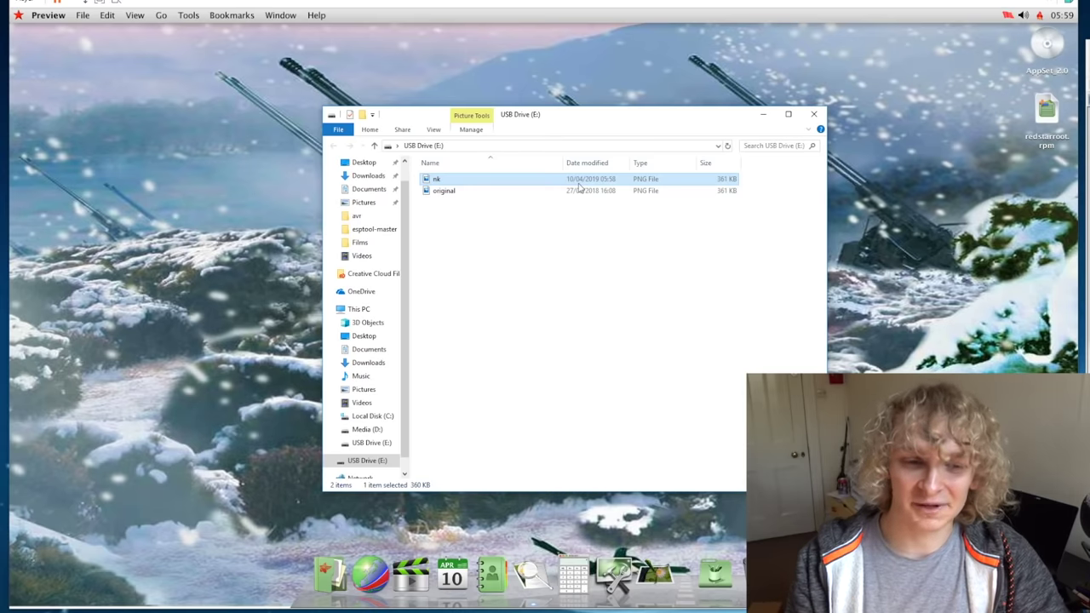
left_click(579, 189)
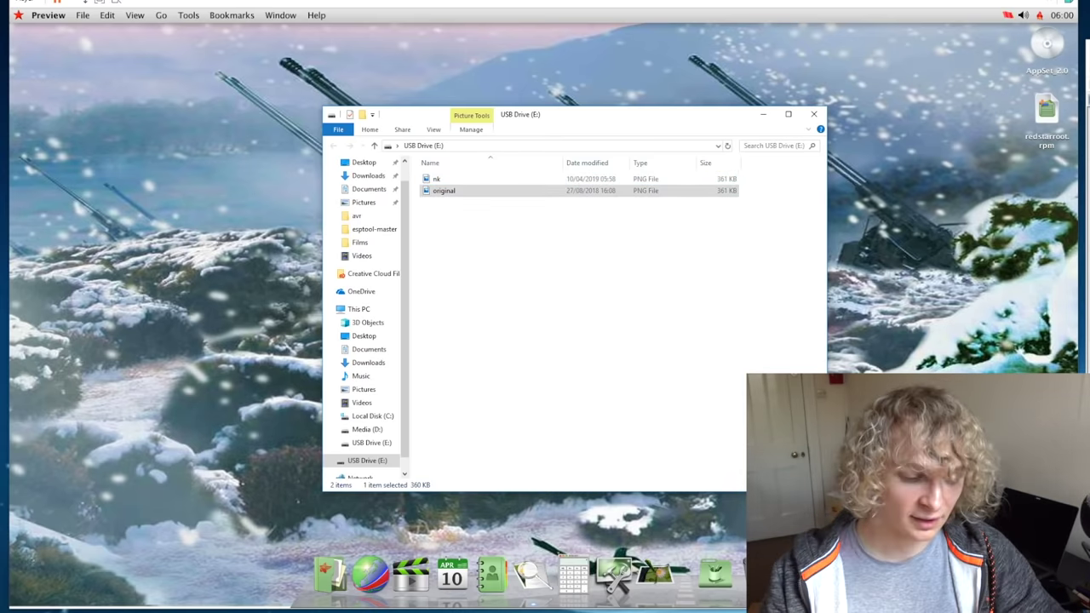
Step: Launch Command Prompt via the Start search for cmd
key("super")
type("cmd")
key("Return")
left_click_drag(370, 111, 566, 247)
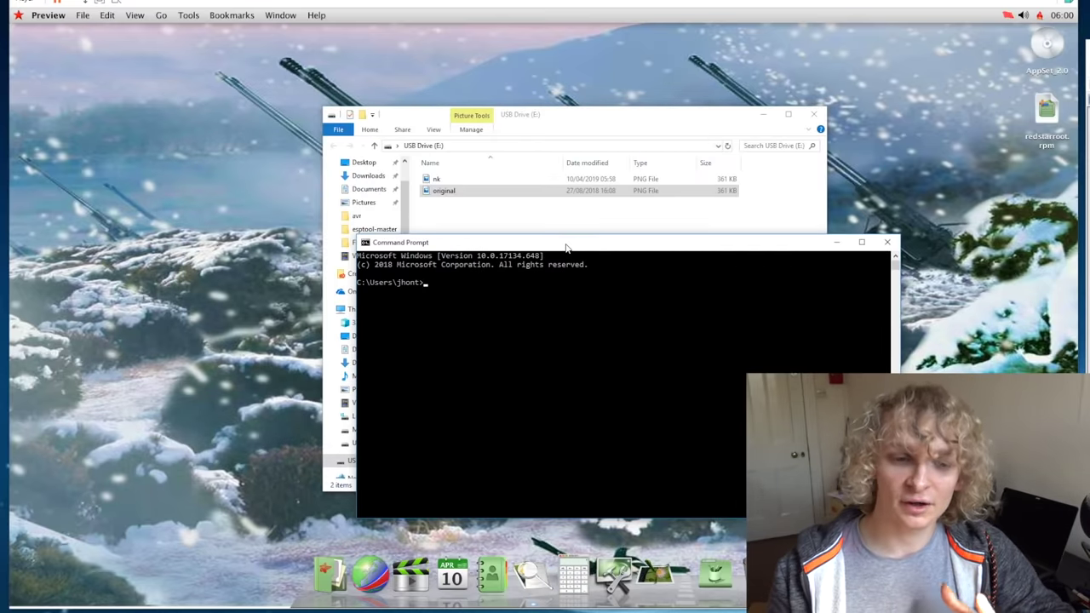
Step: Switch to drive E: and run dir: nk.png is 369,019 bytes, original.png 368,988 bytes
type("cd E:")
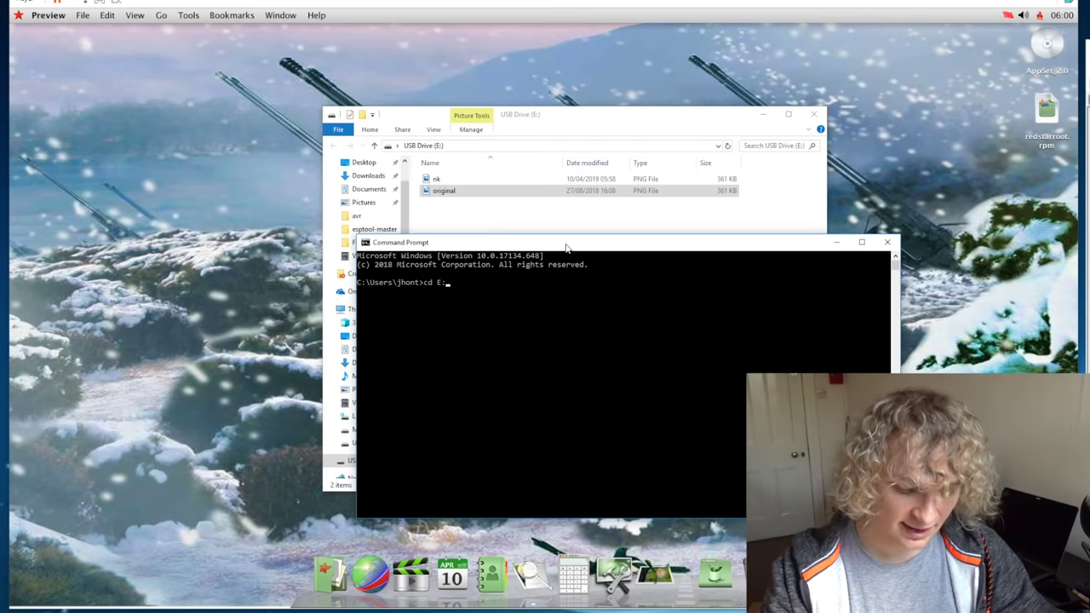
type("\\")
key("Return")
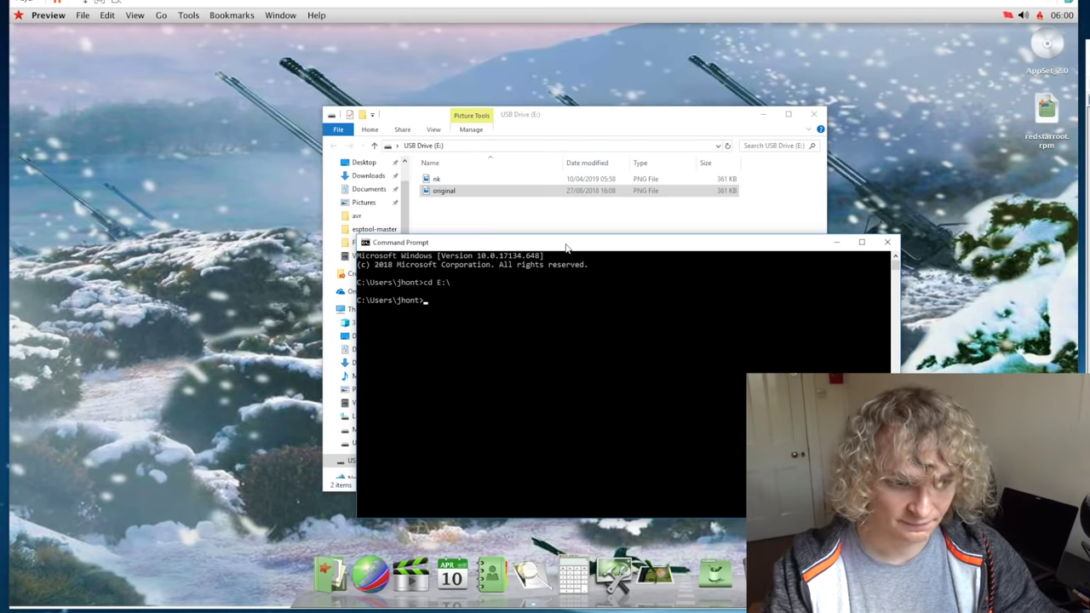
type("cd ")
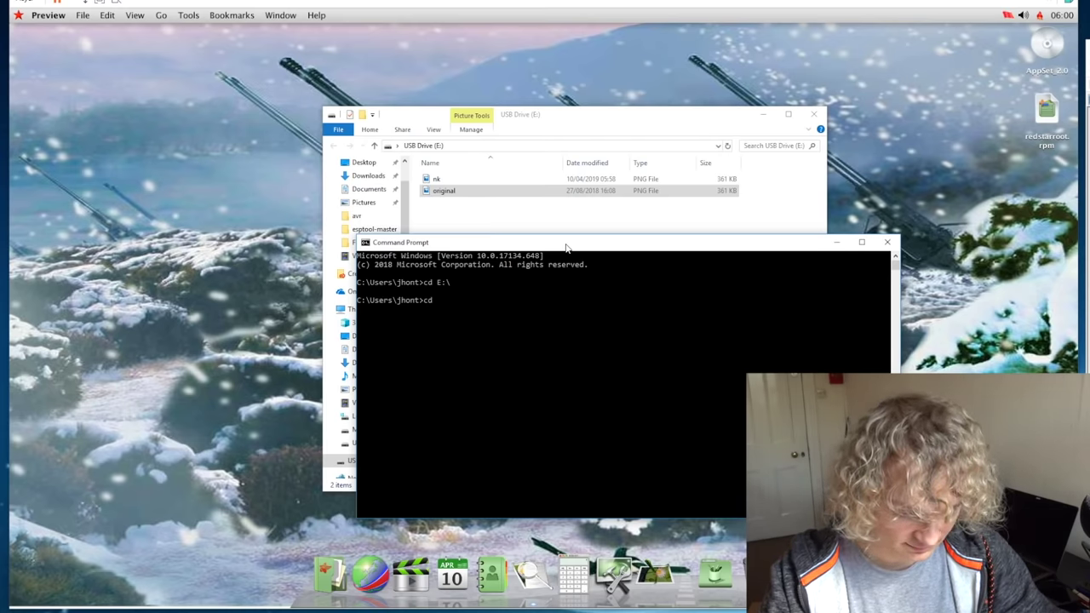
type("E:/")
key("Return")
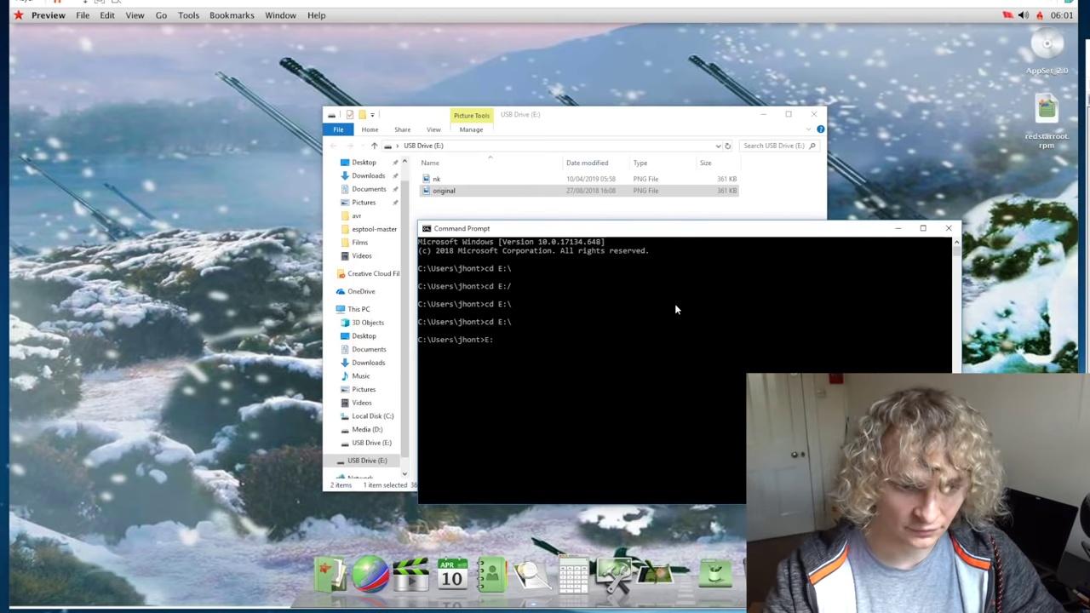
key("Return")
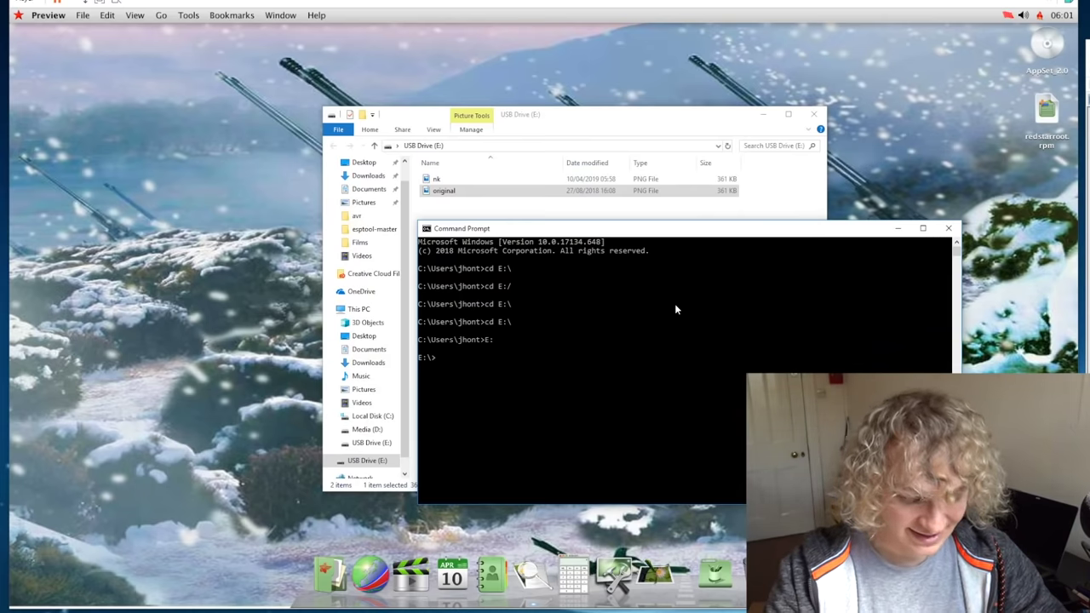
type("ls")
key("Return")
type("dir")
key("Return")
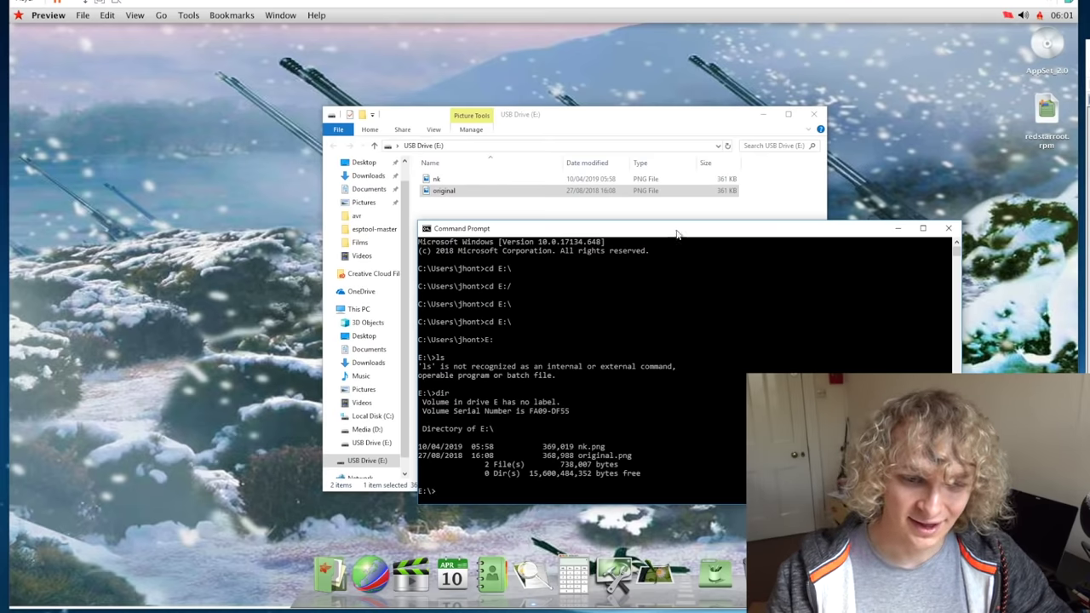
left_click_drag(677, 228, 621, 114)
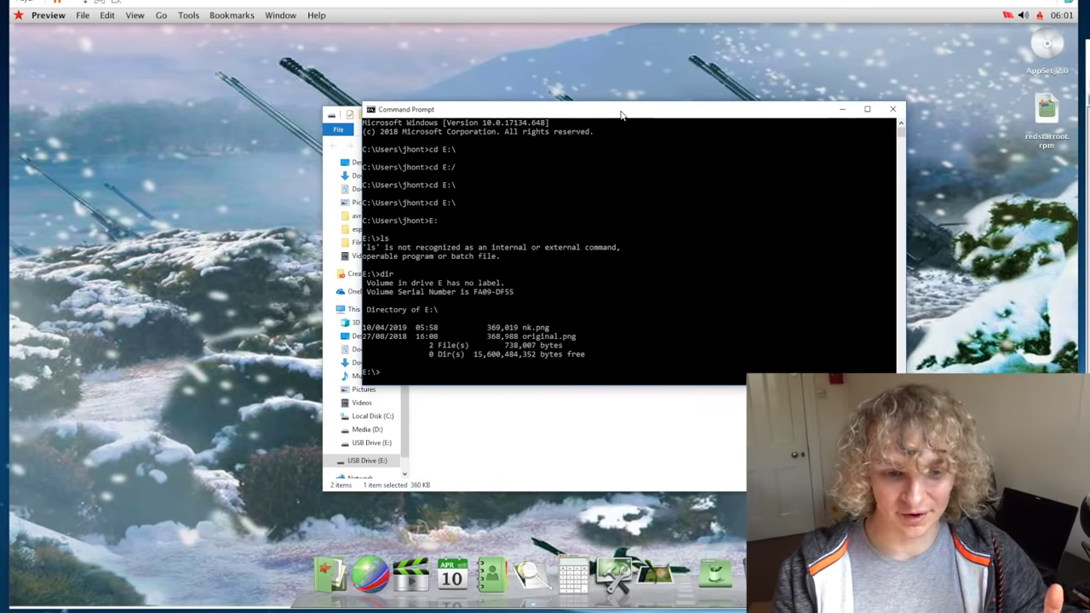
Step: Compute the SHA1 hash of original.png with CertUtil -hashfile original.png
left_click_drag(511, 338, 502, 325)
left_click(533, 365)
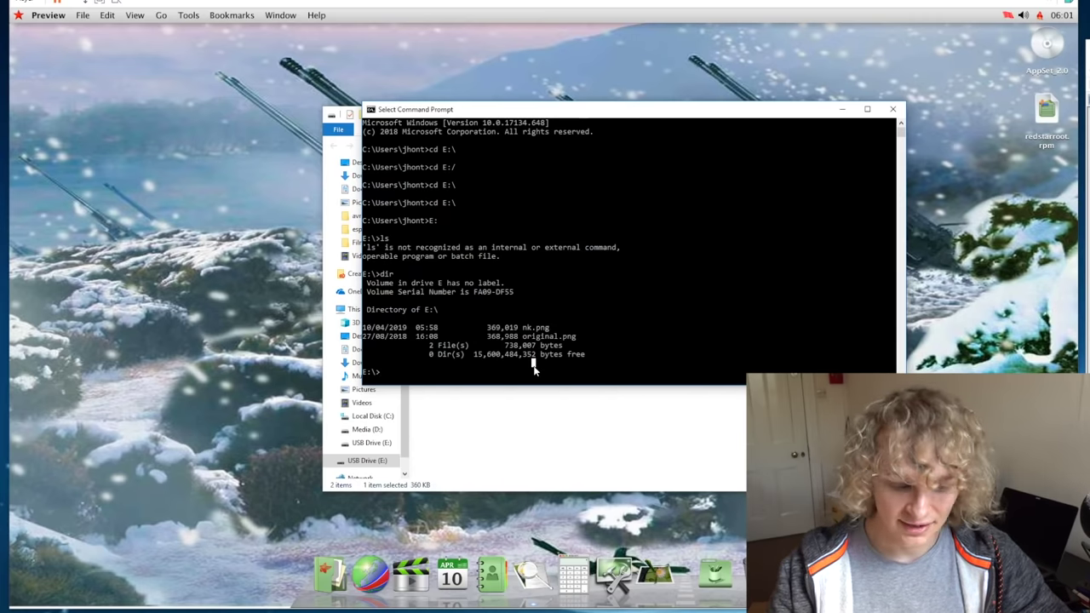
type("CertUtil -hashfile original.png")
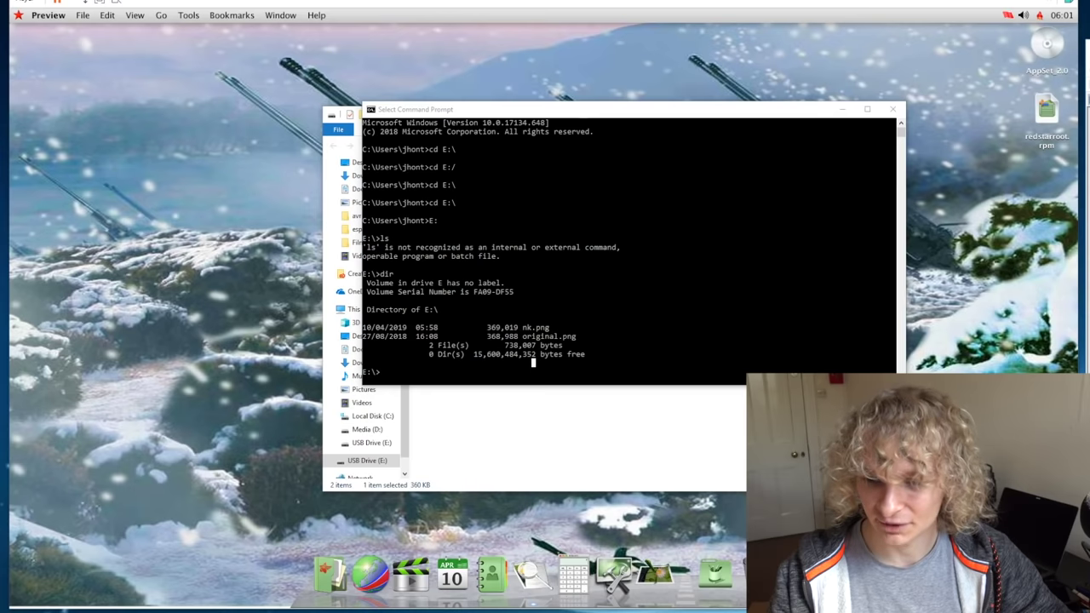
key("Return")
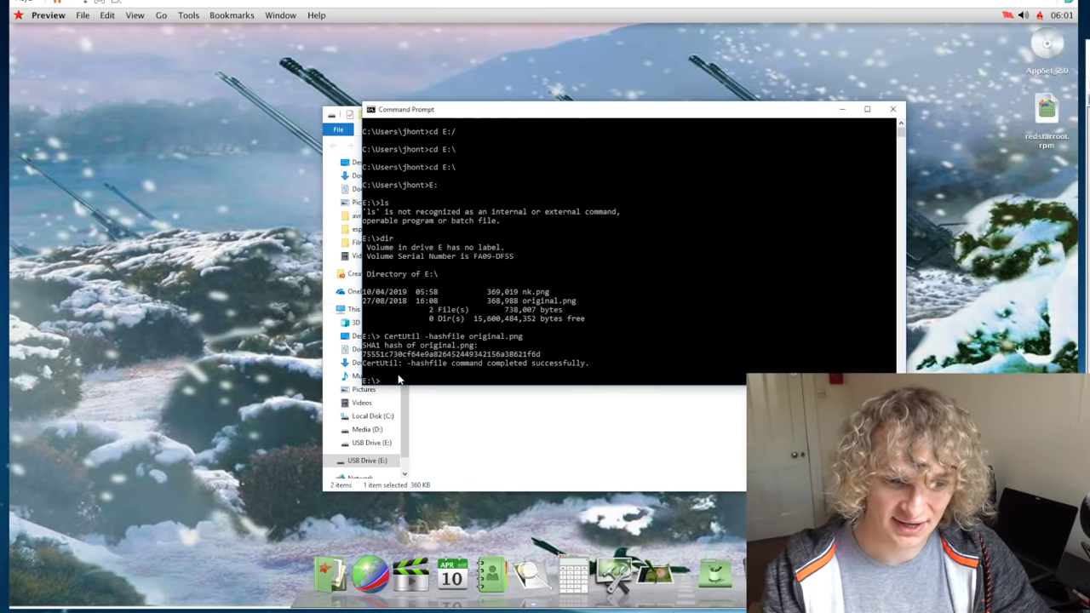
double_click(423, 355)
left_click(417, 380)
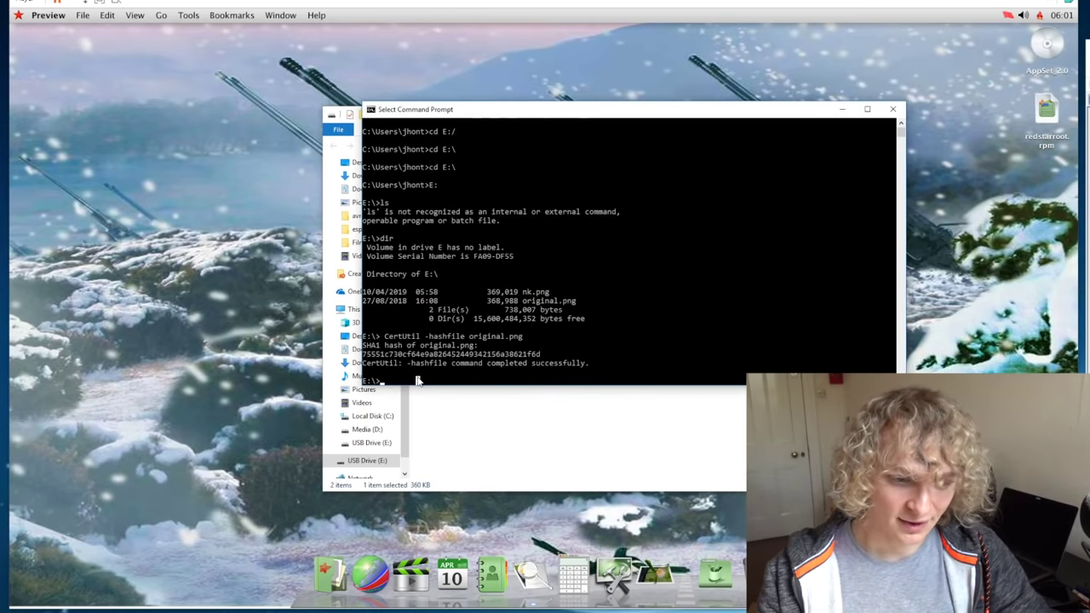
Step: Hash nk.png with CertUtil and highlight both hashes to show they differ
key("Up")
key("BackSpace")
key("BackSpace")
key("BackSpace")
key("BackSpace")
key("BackSpace")
key("BackSpace")
key("BackSpace")
key("BackSpace")
key("BackSpace")
key("BackSpace")
key("BackSpace")
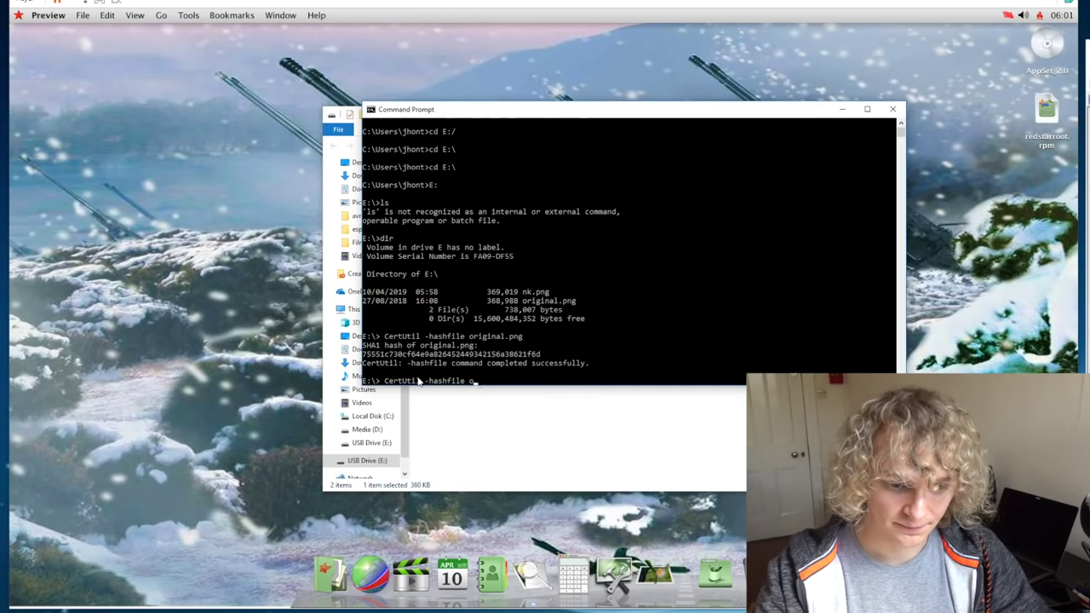
type("nk.png")
key("Return")
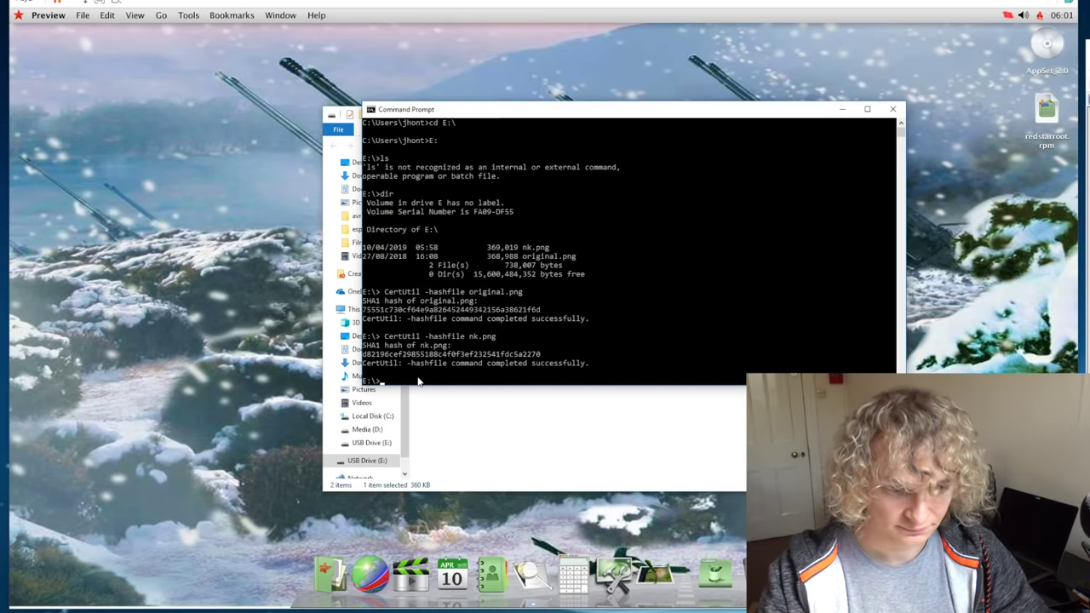
double_click(422, 354)
double_click(427, 310)
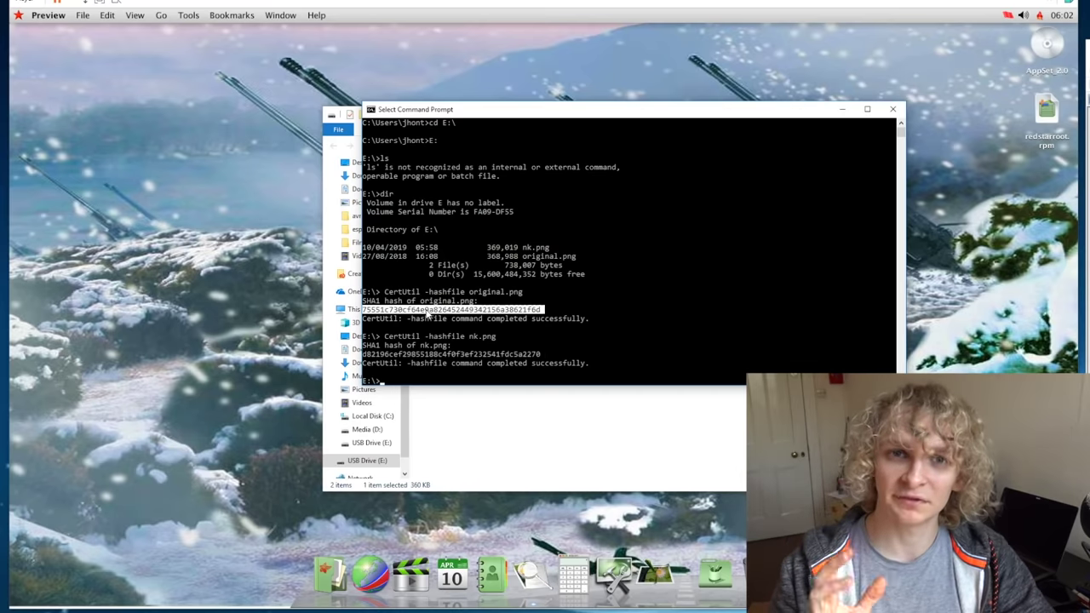